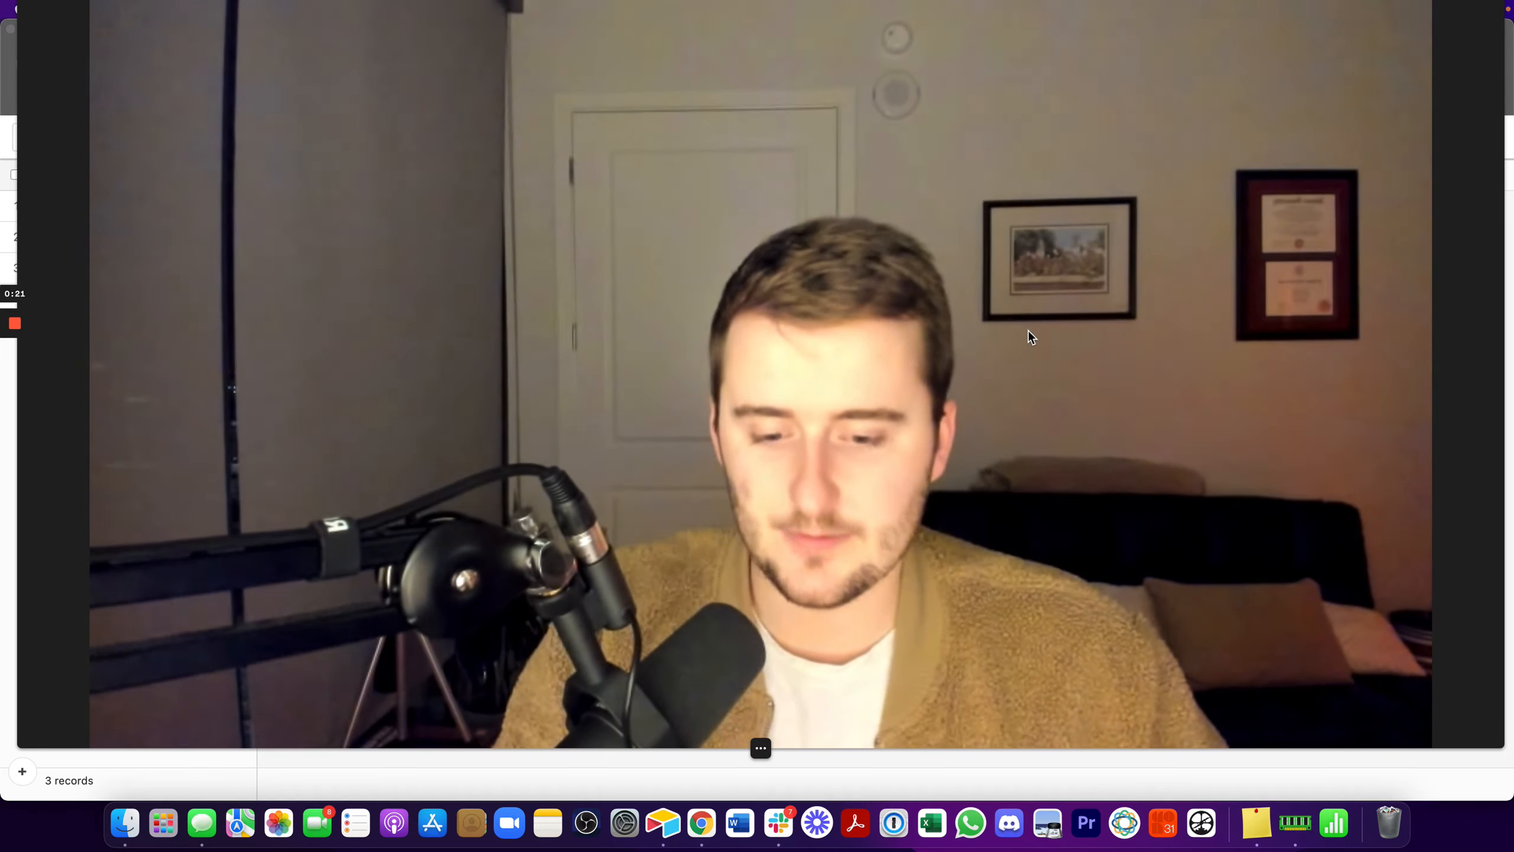
pyautogui.click(734, 747)
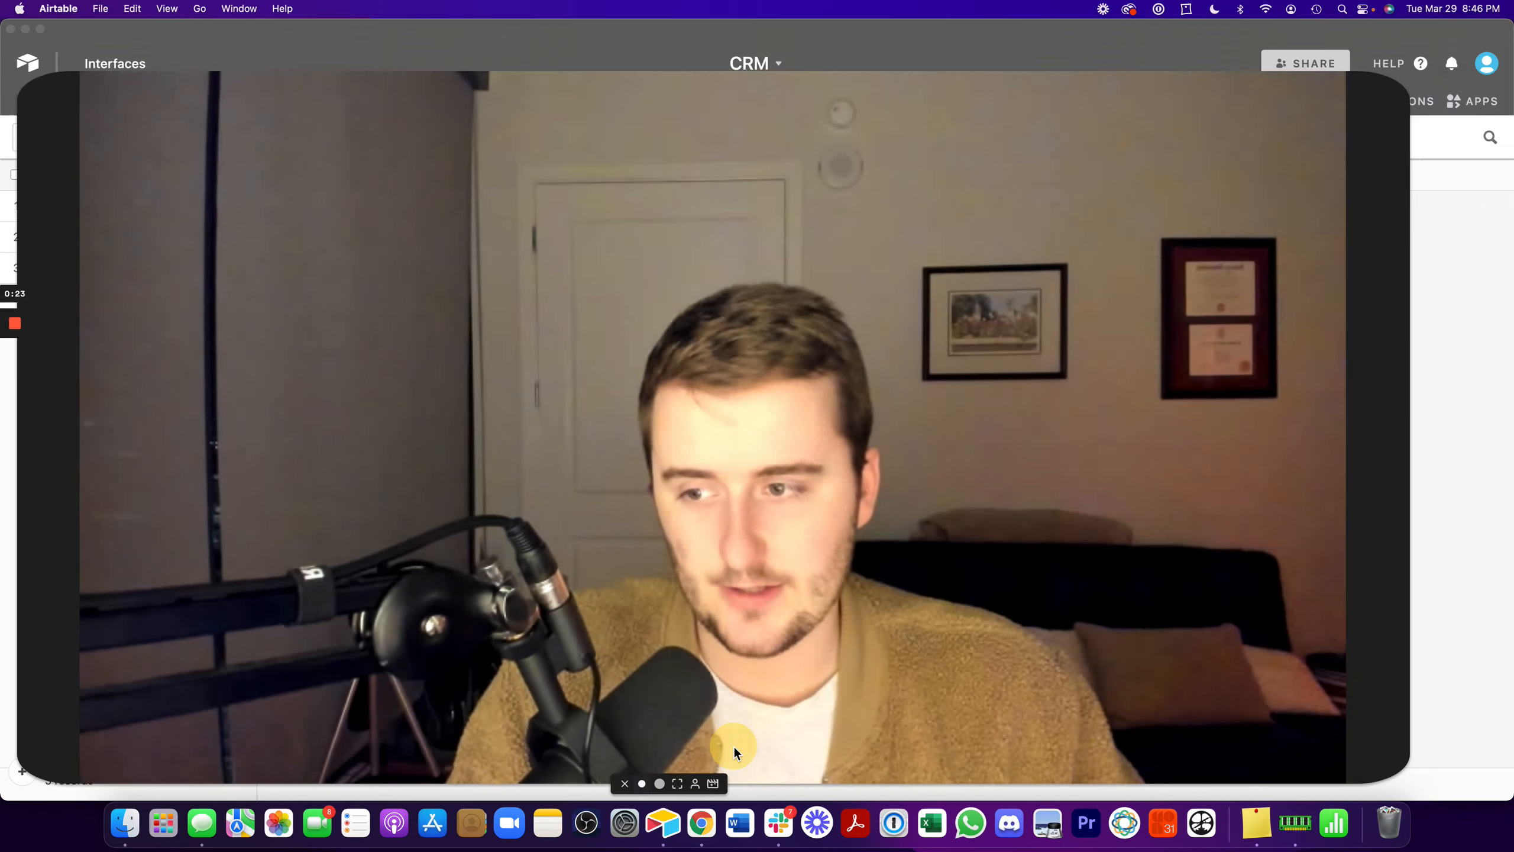
pyautogui.click(78, 784)
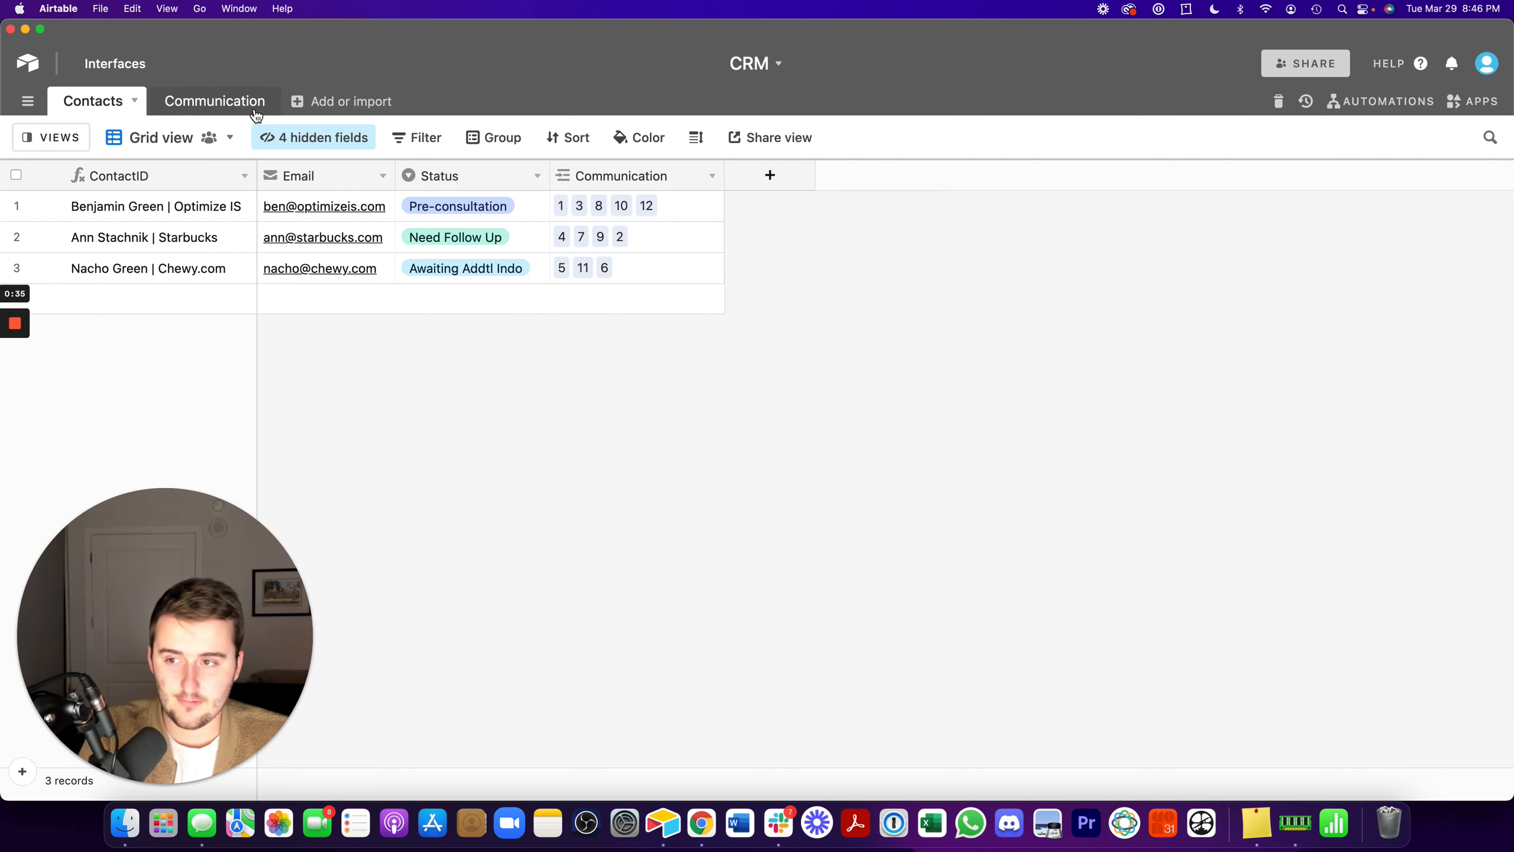
# - Look over the contact records in the Contacts table and the linked entries in the Communication table
pyautogui.press('super+equal')
pyautogui.click(180, 235)
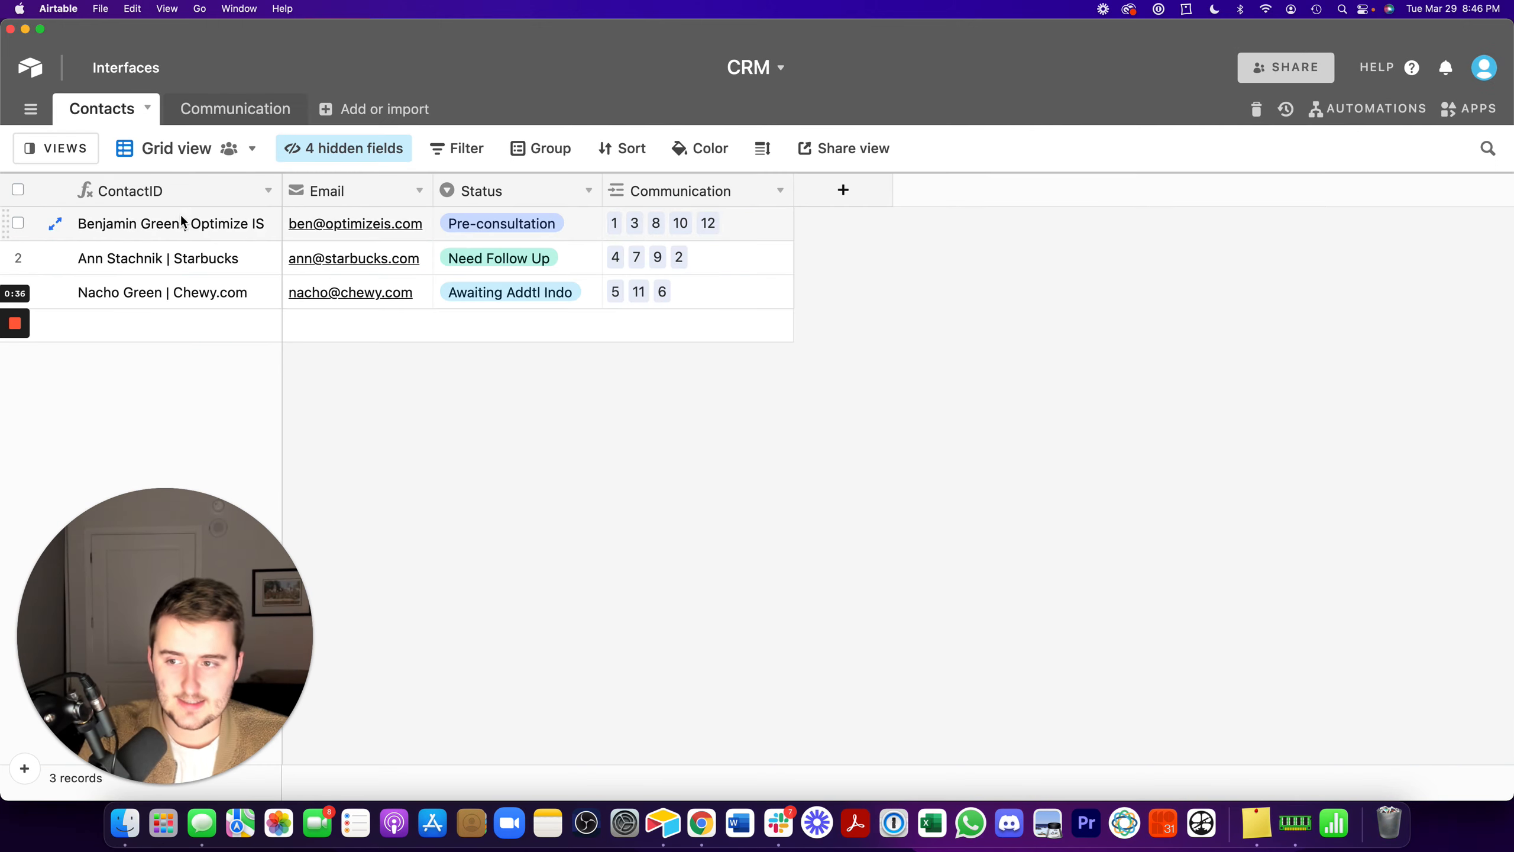
pyautogui.click(180, 257)
pyautogui.moveTo(2, 225); pyautogui.dragTo(41, 224)
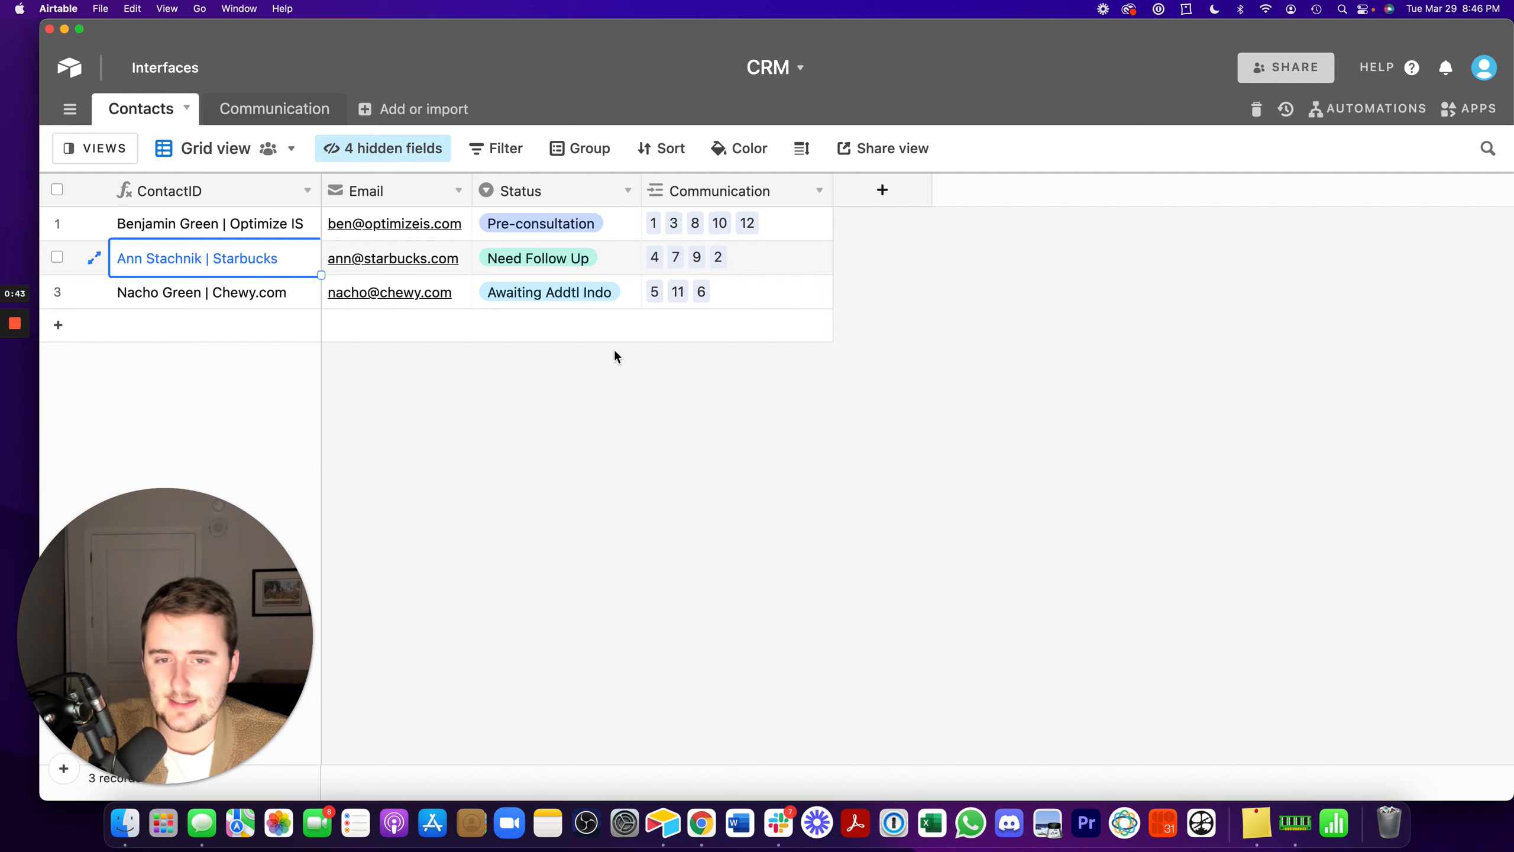
pyautogui.click(267, 106)
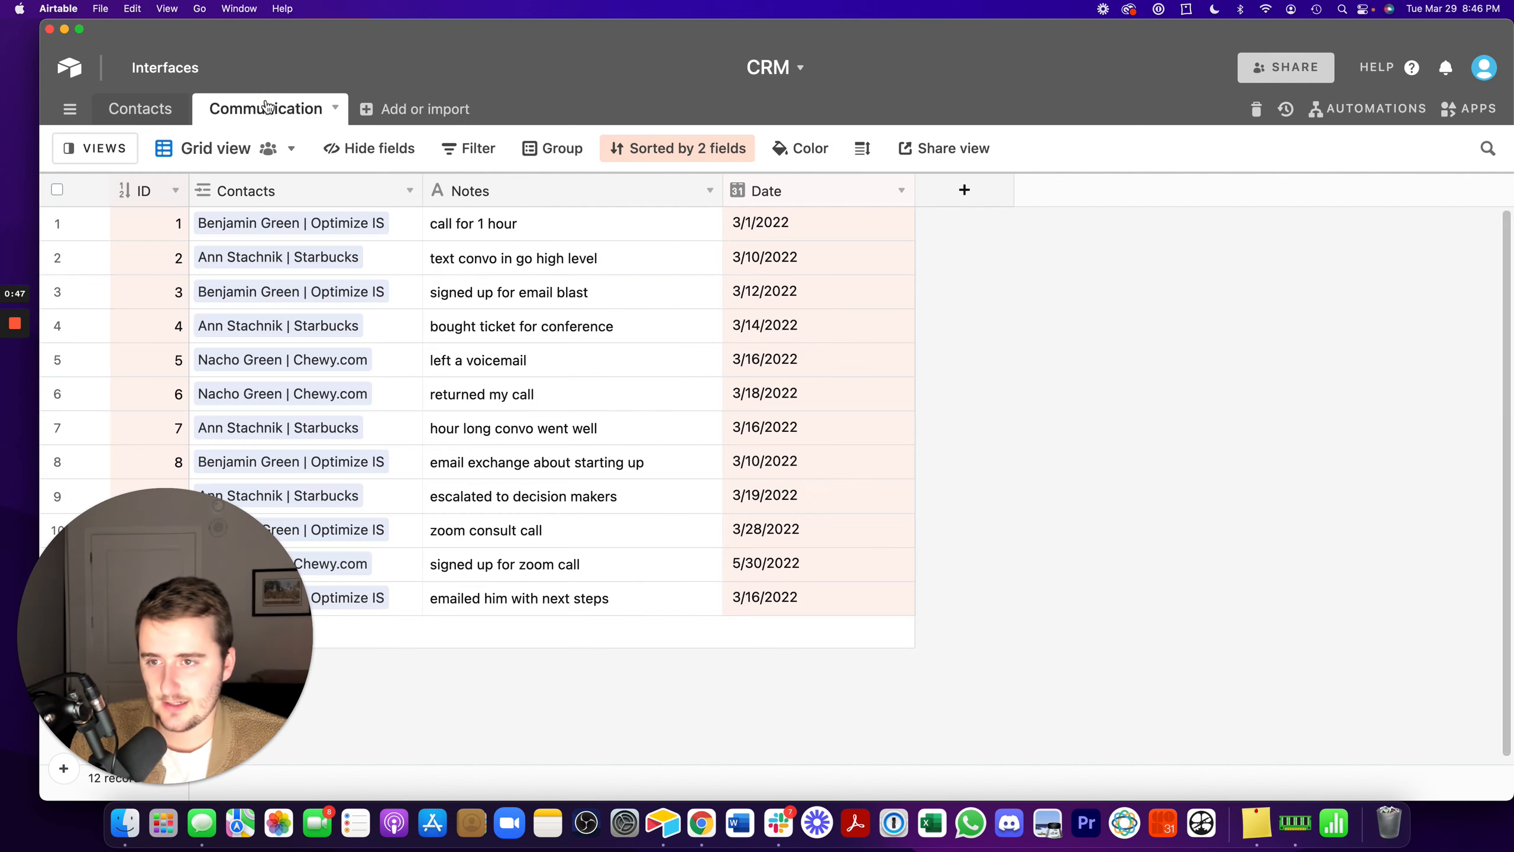
pyautogui.click(149, 115)
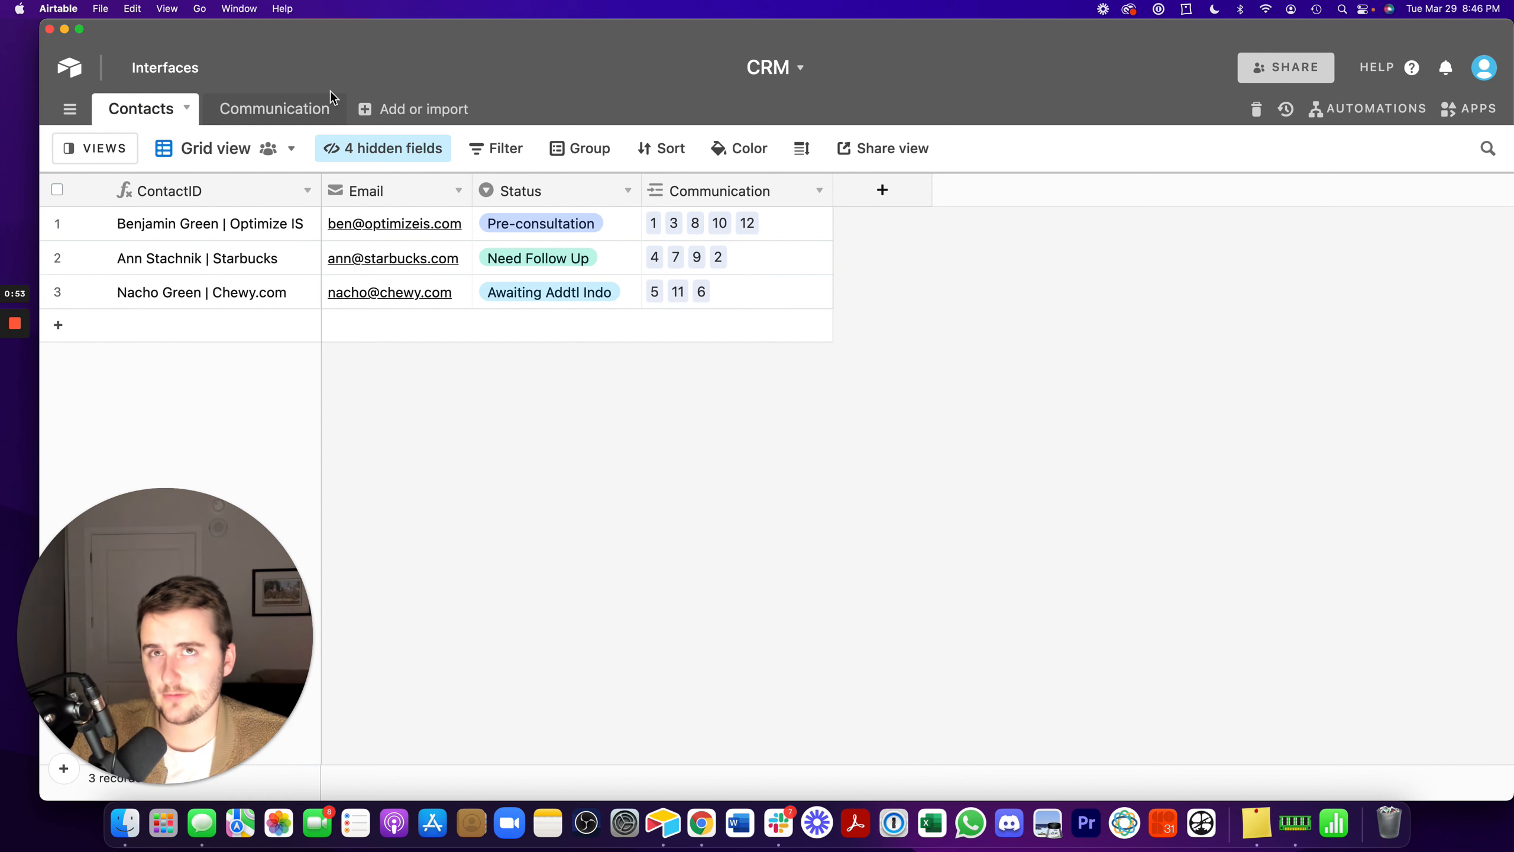
pyautogui.click(320, 106)
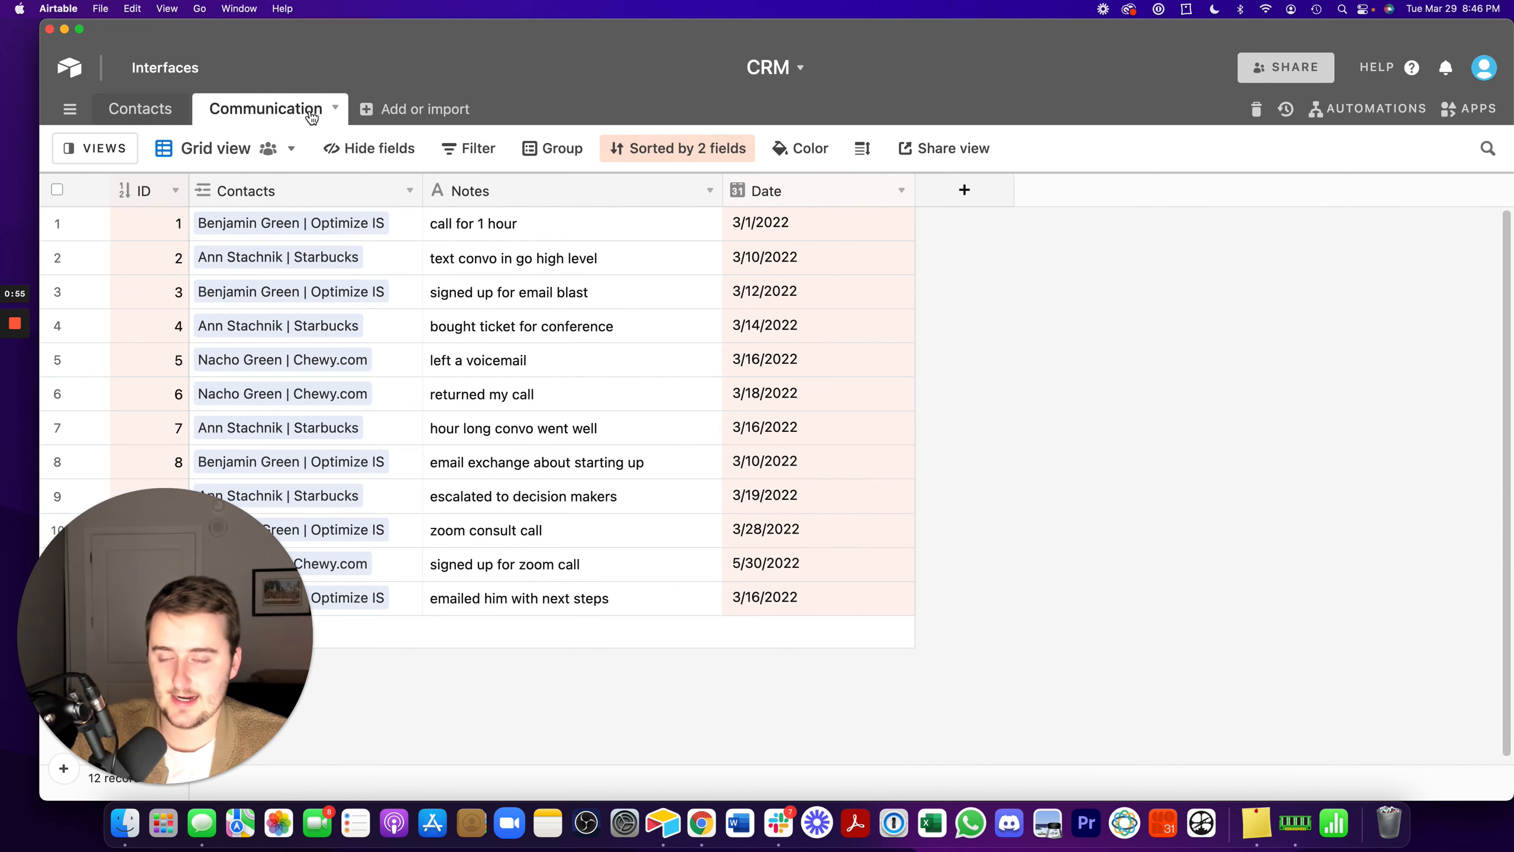
pyautogui.rightClick(358, 197)
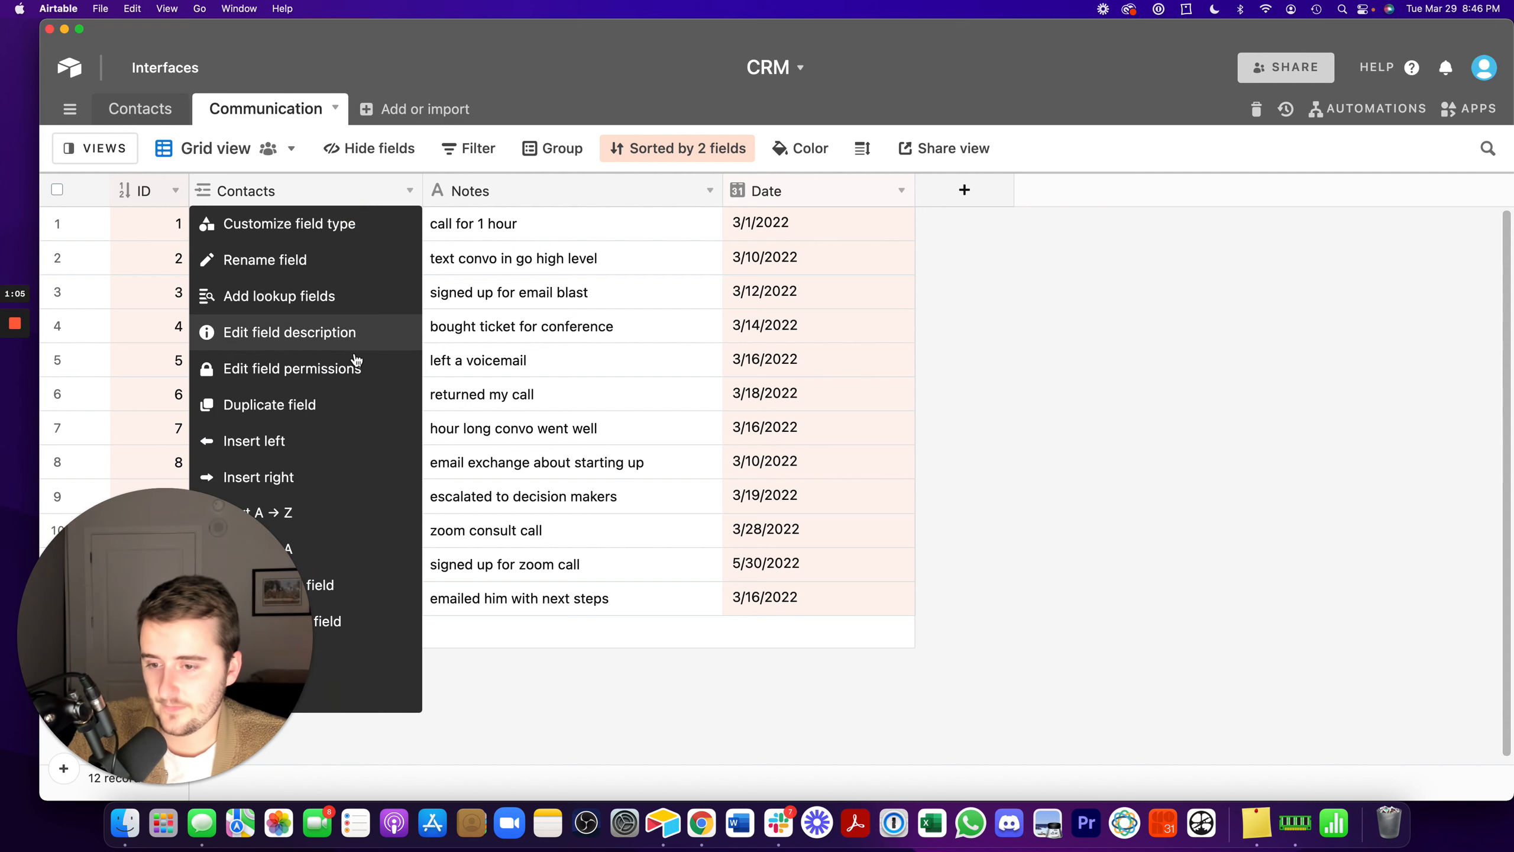
pyautogui.click(347, 573)
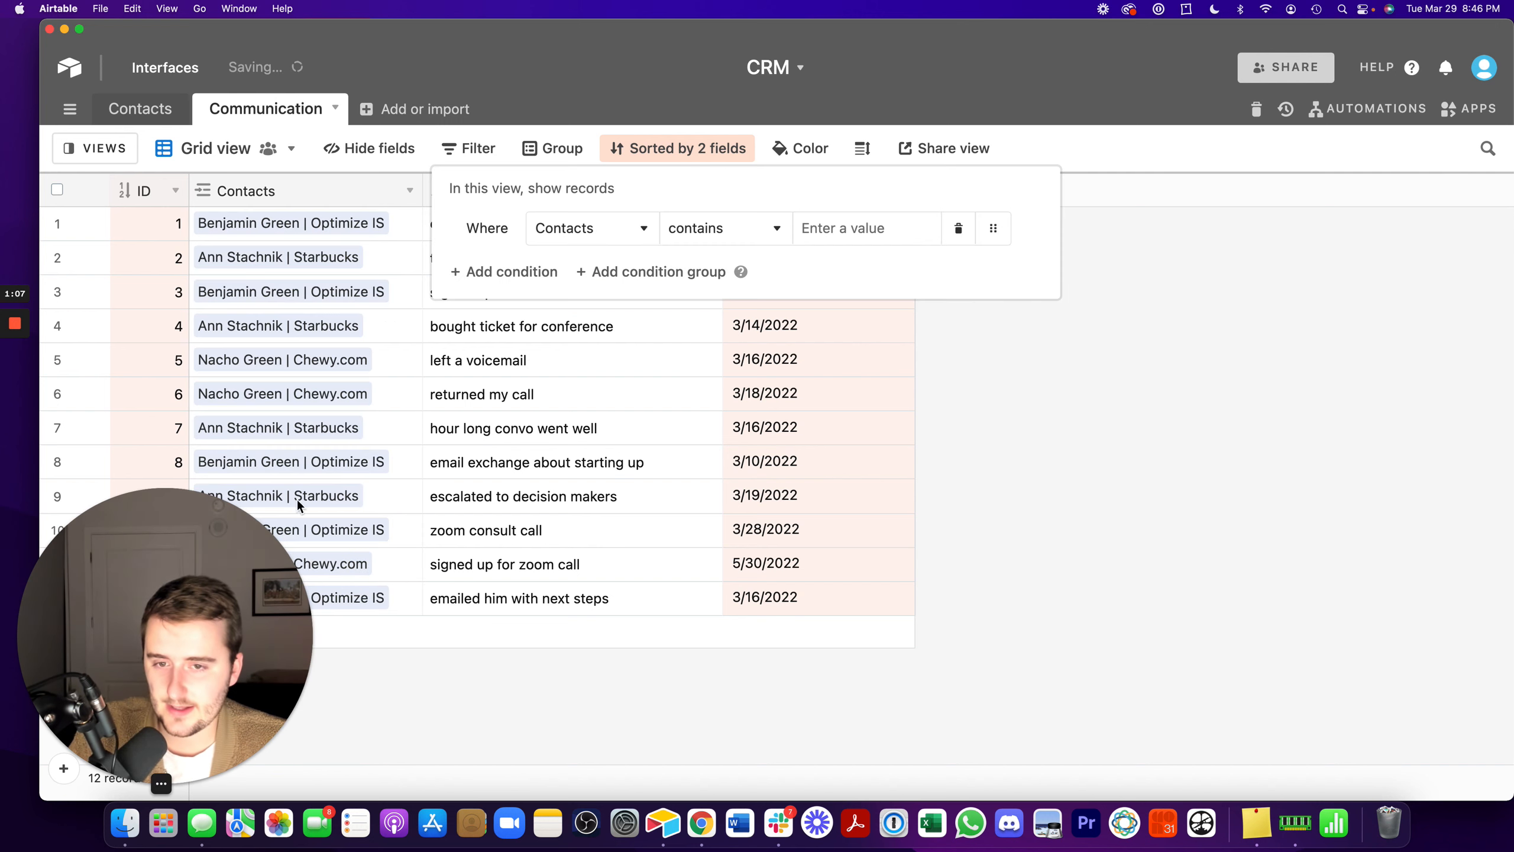
pyautogui.click(369, 332)
# - Group the Communication table's records by the Contacts field
pyautogui.rightClick(338, 191)
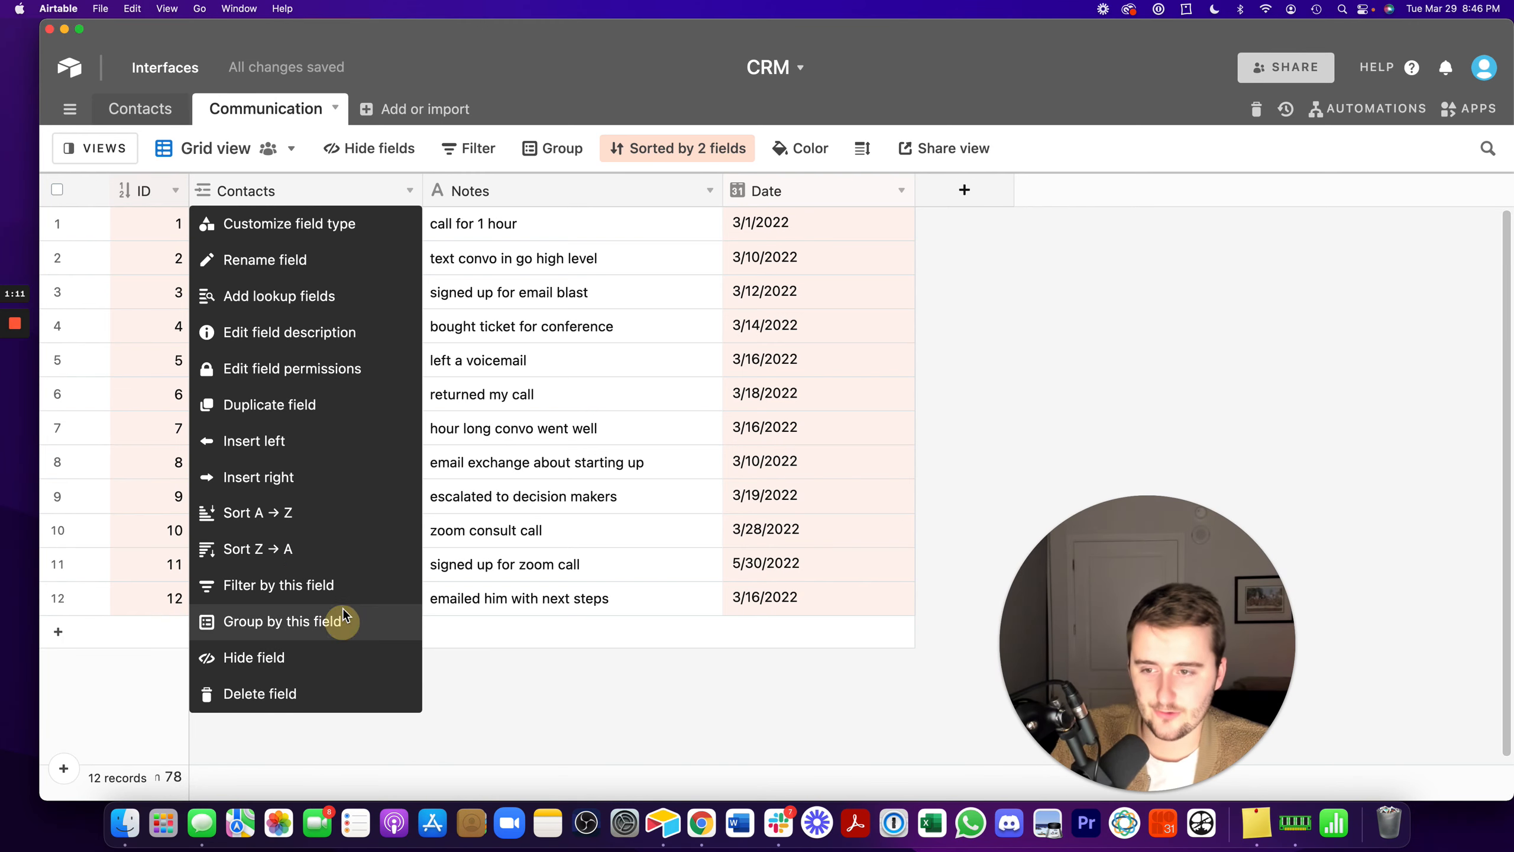
pyautogui.click(349, 623)
pyautogui.click(304, 305)
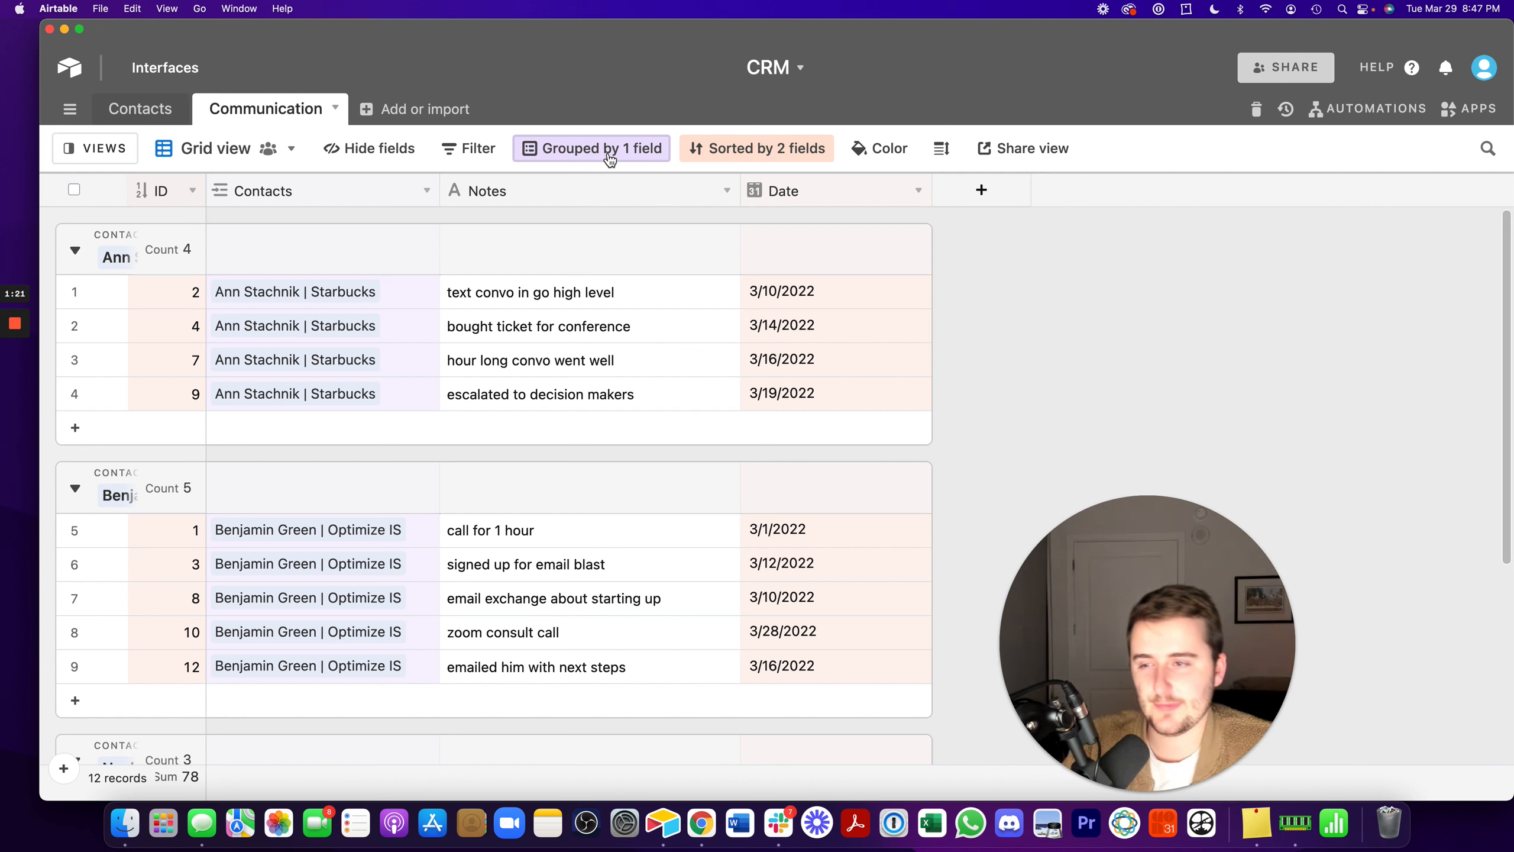
# - Reorder the Communication table's sort so that Date (9 → 1) takes priority over ID
pyautogui.click(786, 153)
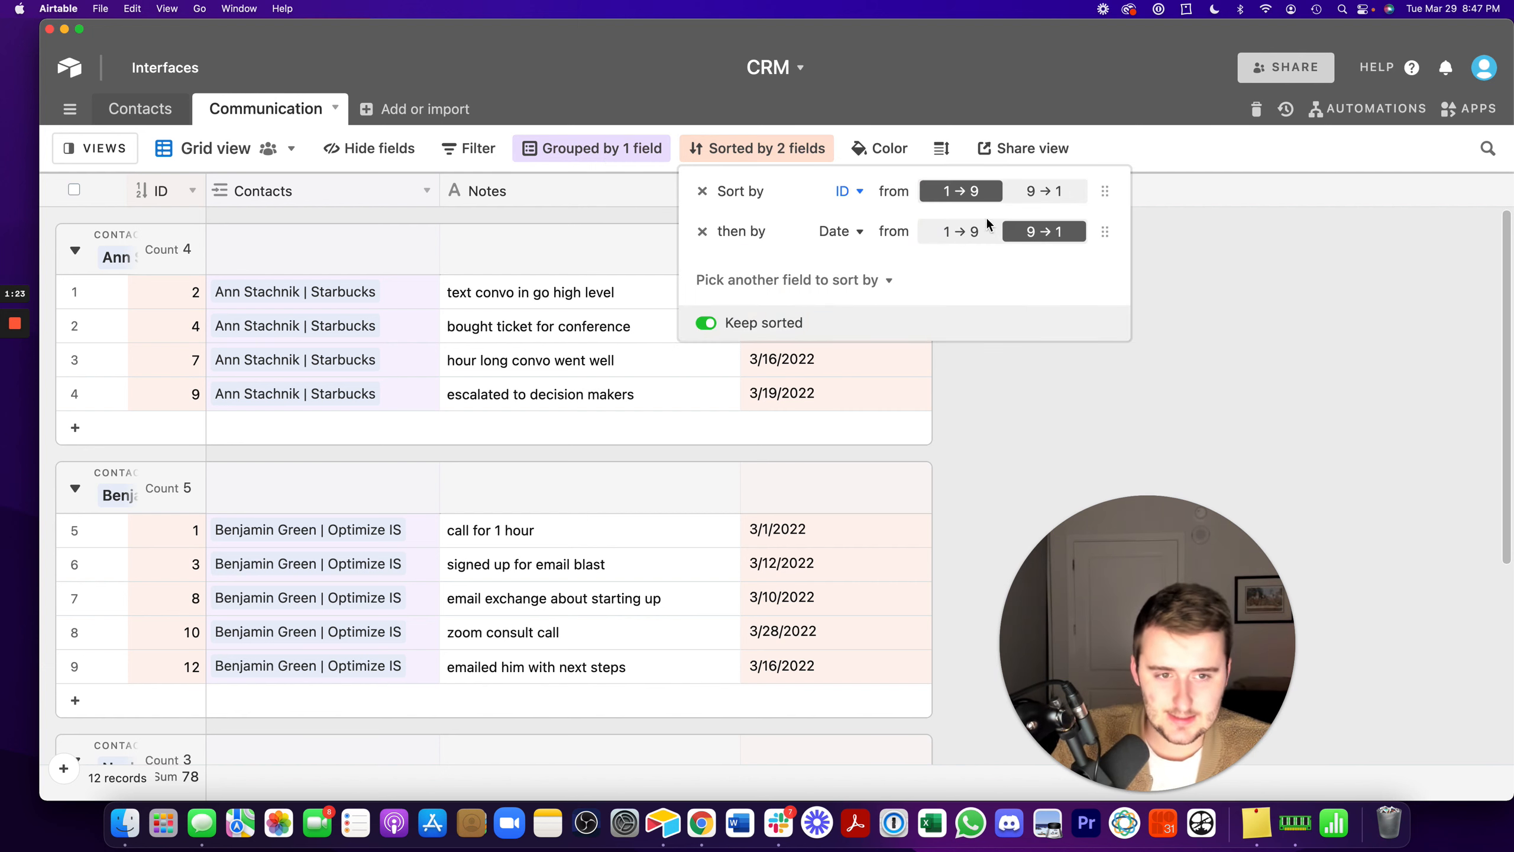
pyautogui.click(1048, 450)
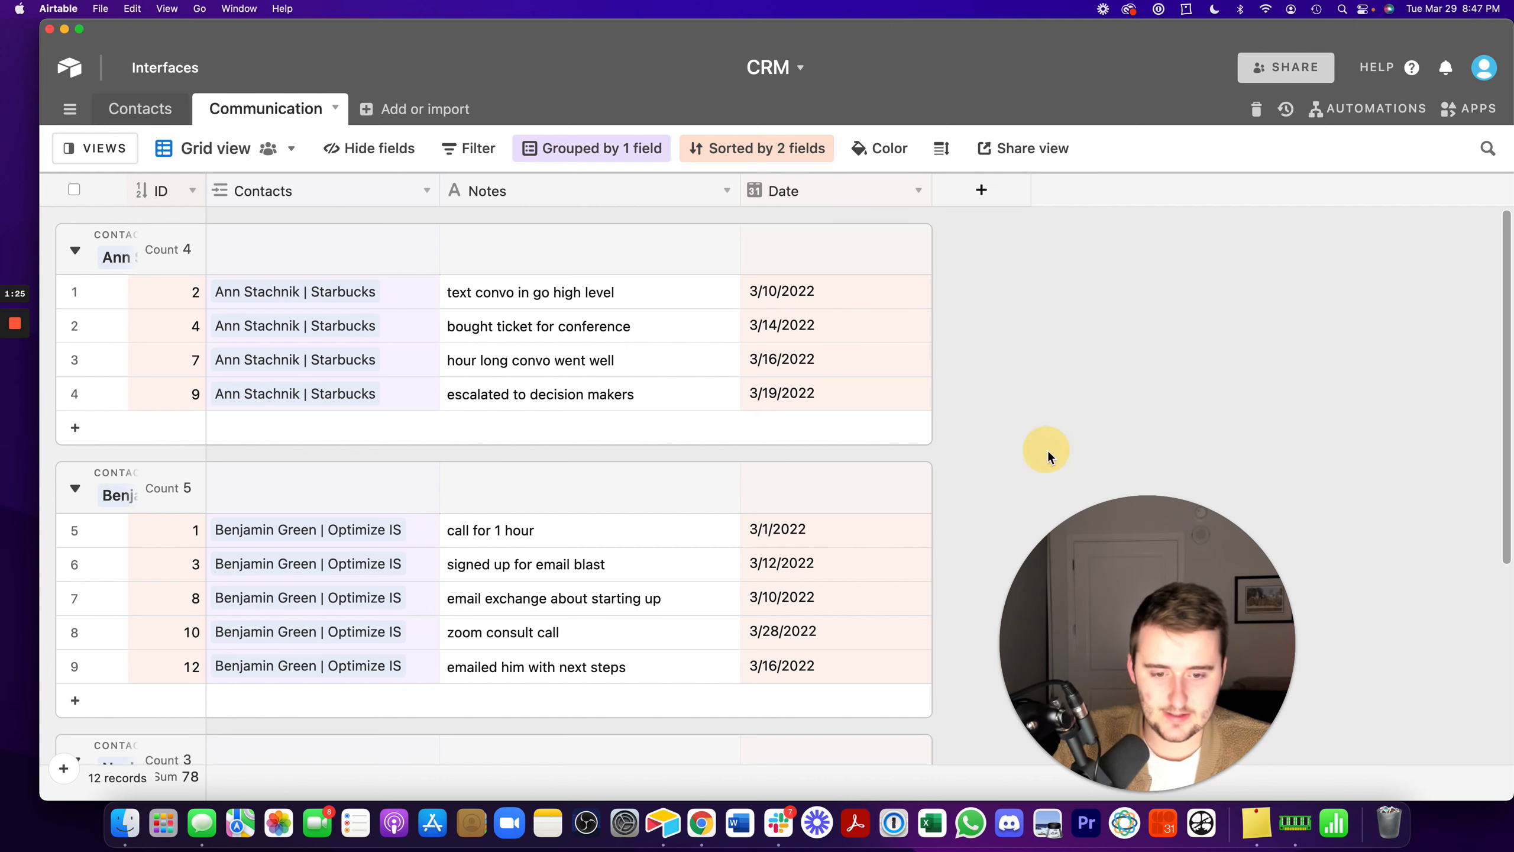
pyautogui.scroll(-1, 842, 294)
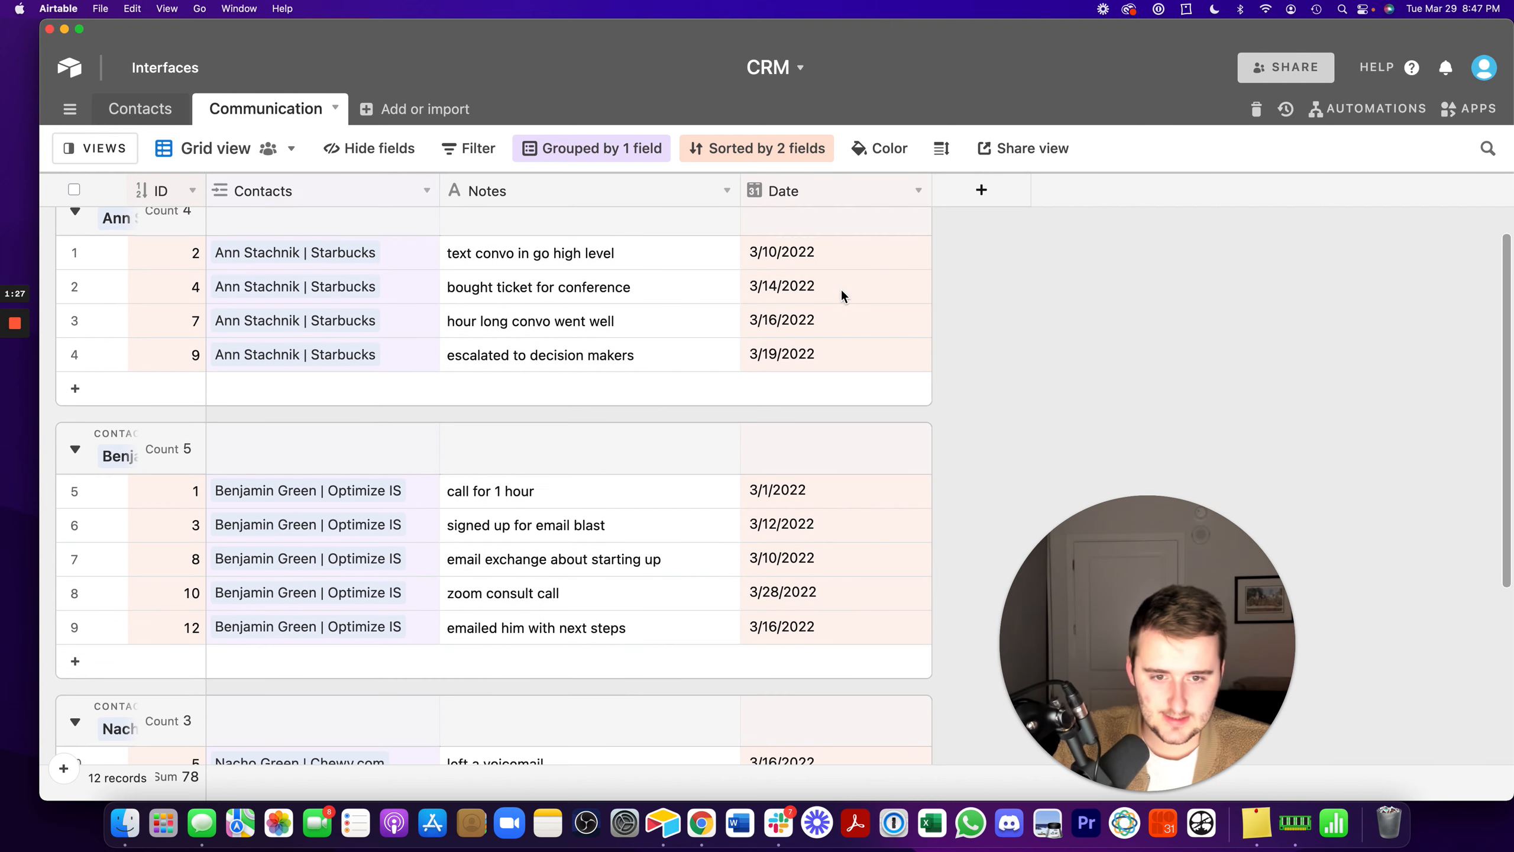
pyautogui.click(788, 148)
pyautogui.moveTo(1106, 235); pyautogui.dragTo(1106, 192)
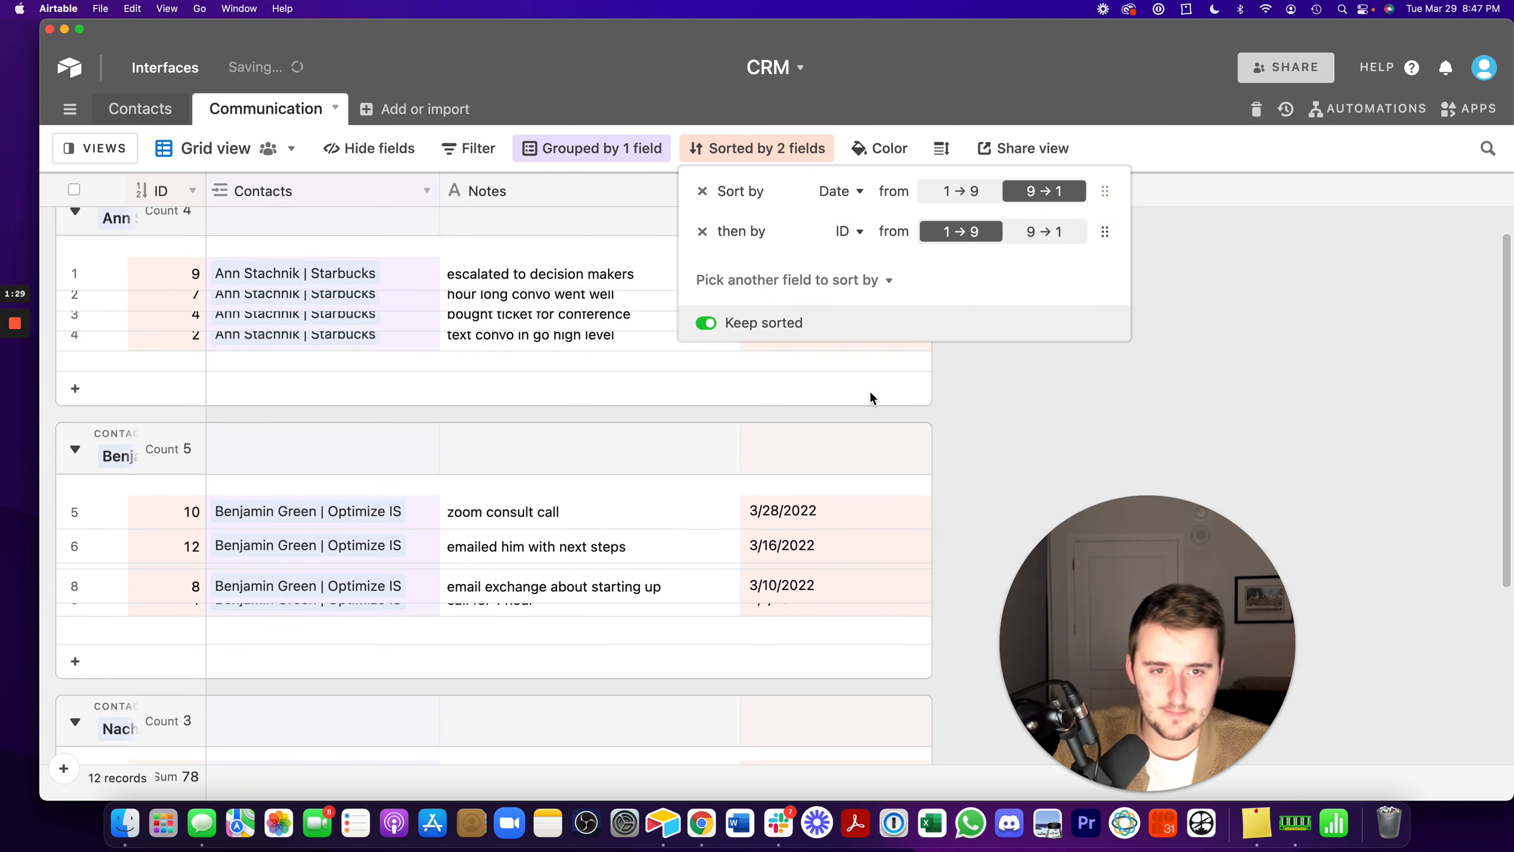
pyautogui.click(1014, 417)
# - Examine the most recent communication note and date in each contact group of the Communication table
pyautogui.click(802, 251)
pyautogui.scroll(1, 814, 298)
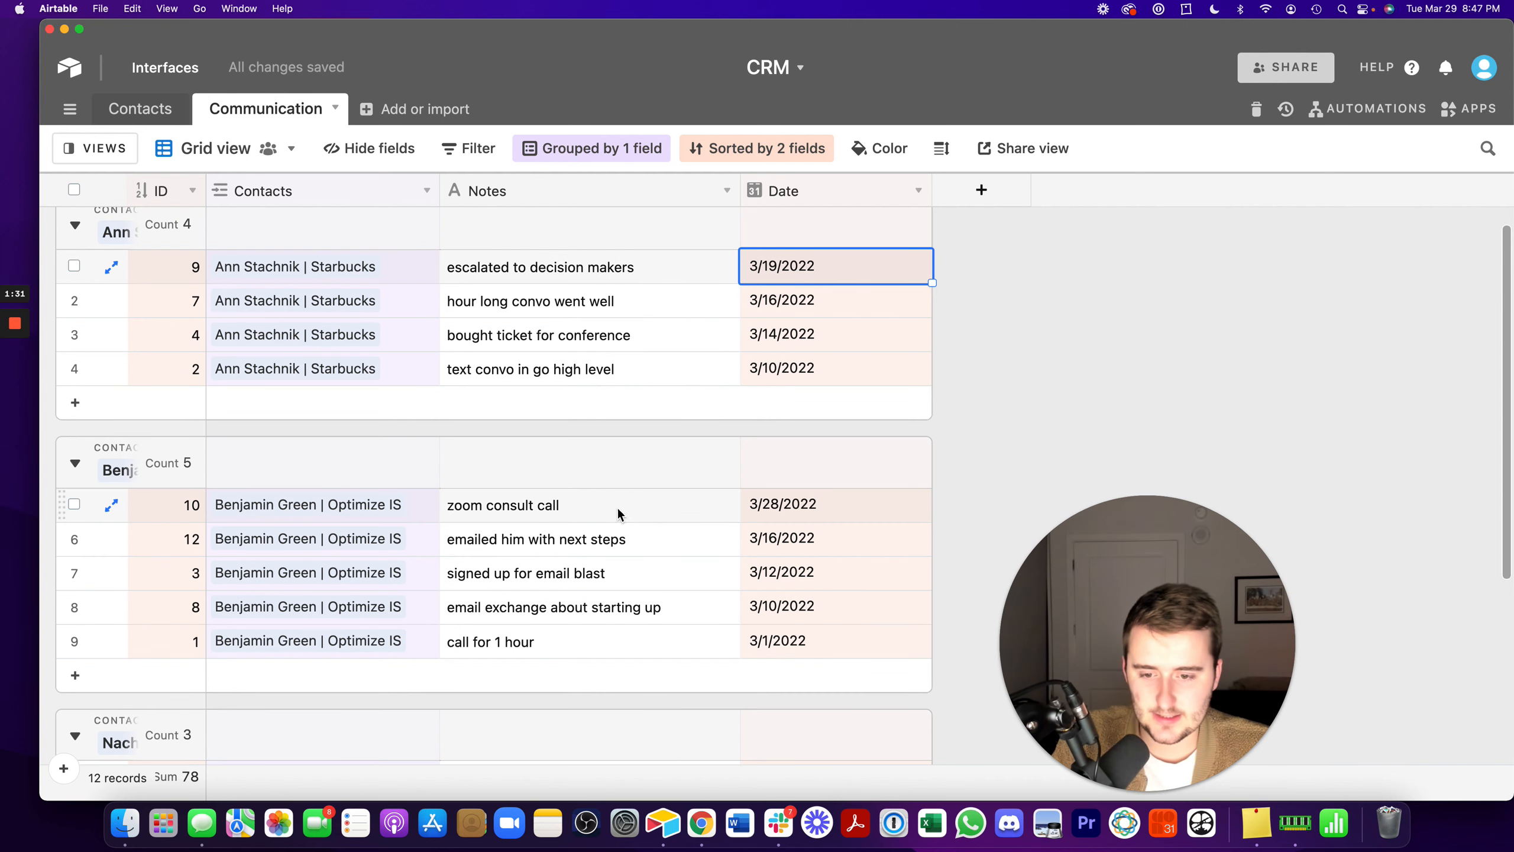
pyautogui.moveTo(337, 517); pyautogui.dragTo(520, 517)
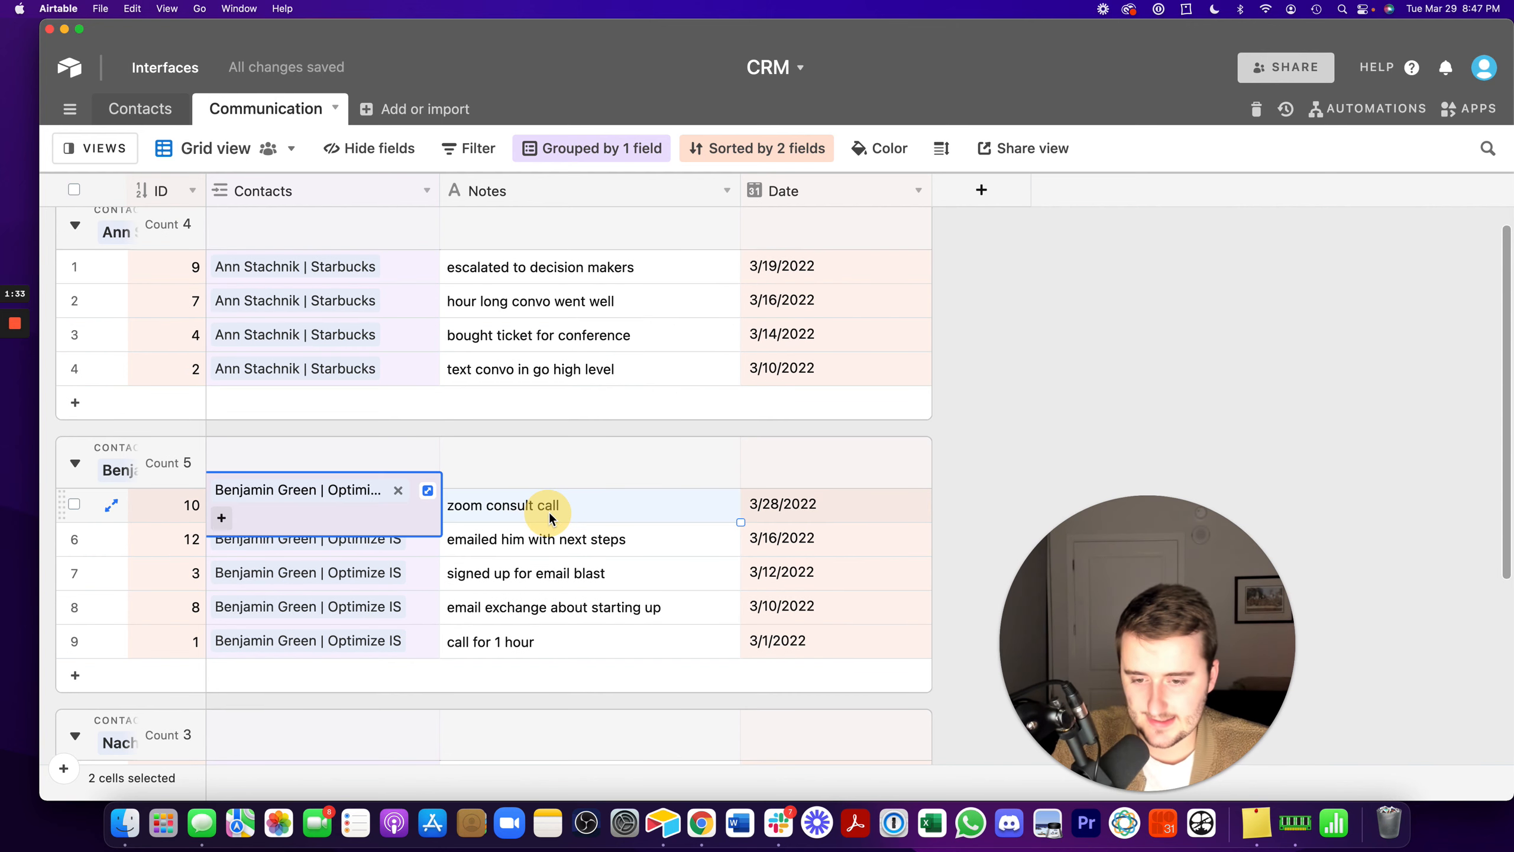
pyautogui.moveTo(419, 267); pyautogui.dragTo(445, 267)
pyautogui.scroll(1, 531, 271)
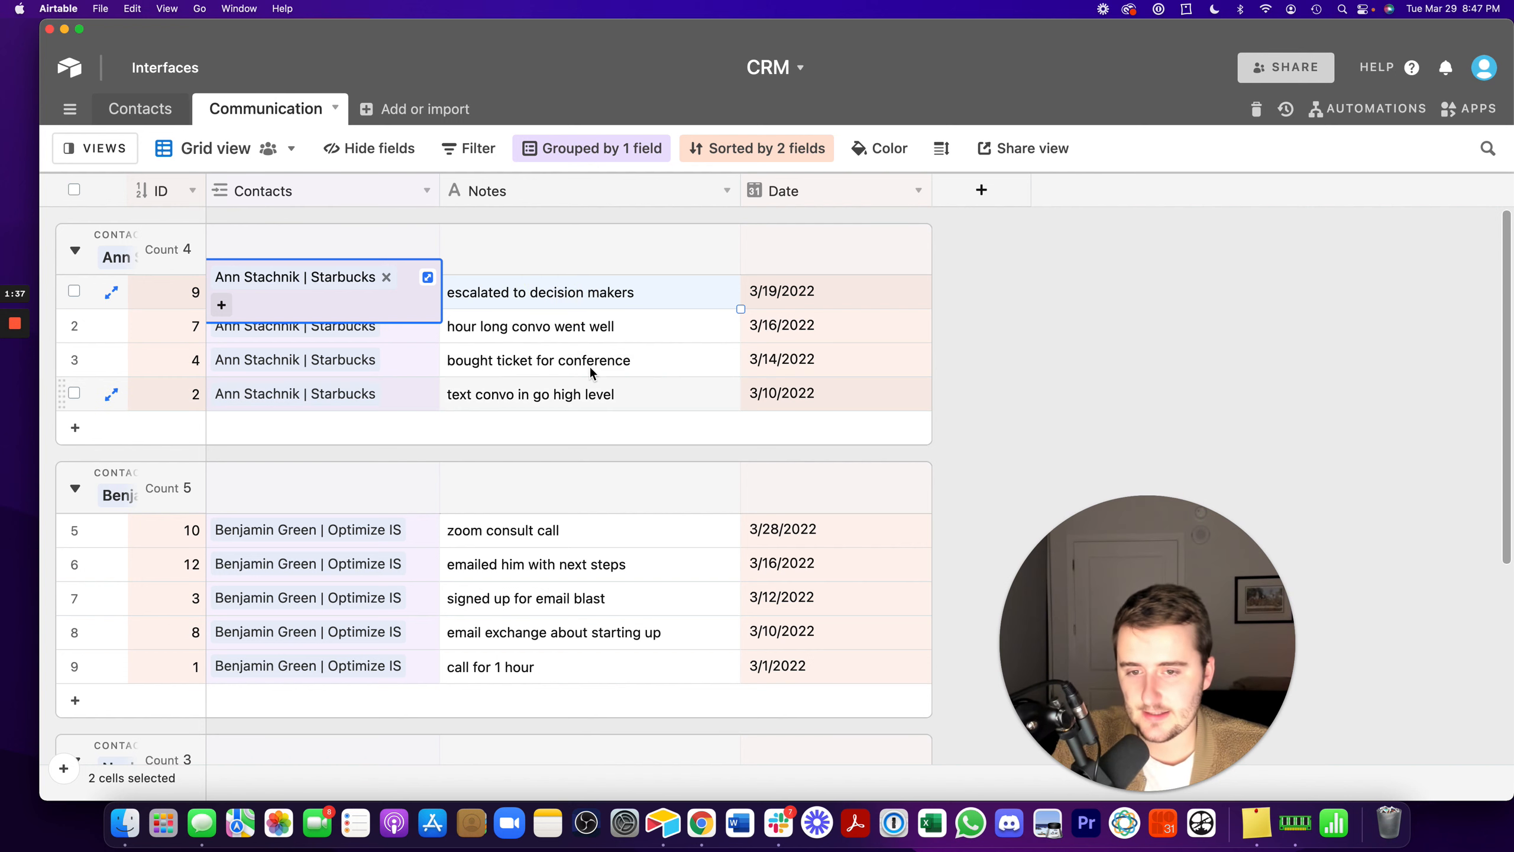
pyautogui.click(603, 327)
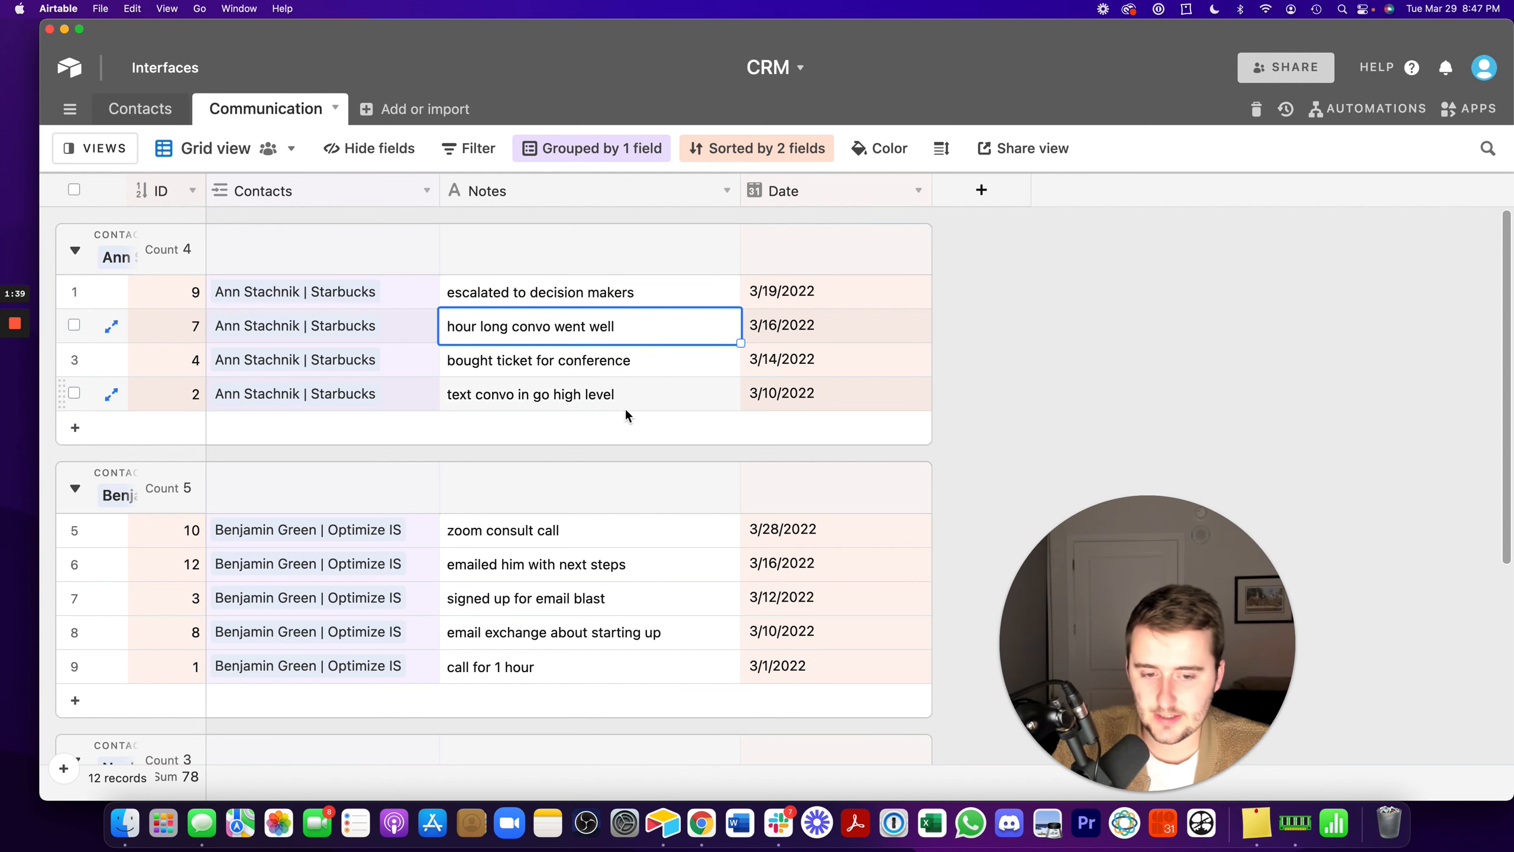
pyautogui.scroll(-5, 625, 408)
pyautogui.moveTo(418, 615); pyautogui.dragTo(527, 616)
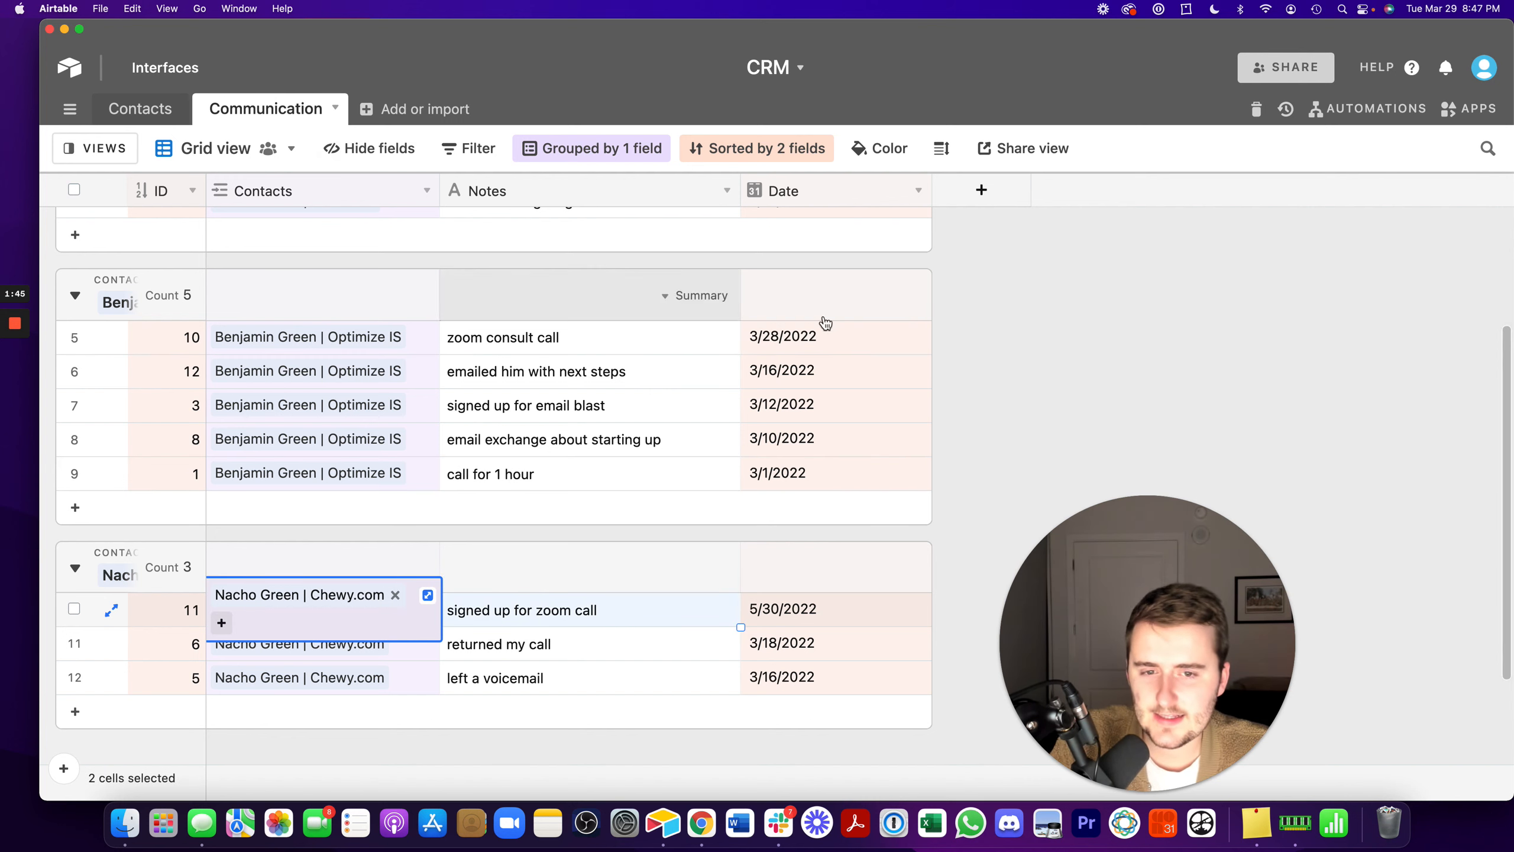
# - Compare the Contacts table's linked Communication field with the Date field in the Communication table
pyautogui.click(139, 114)
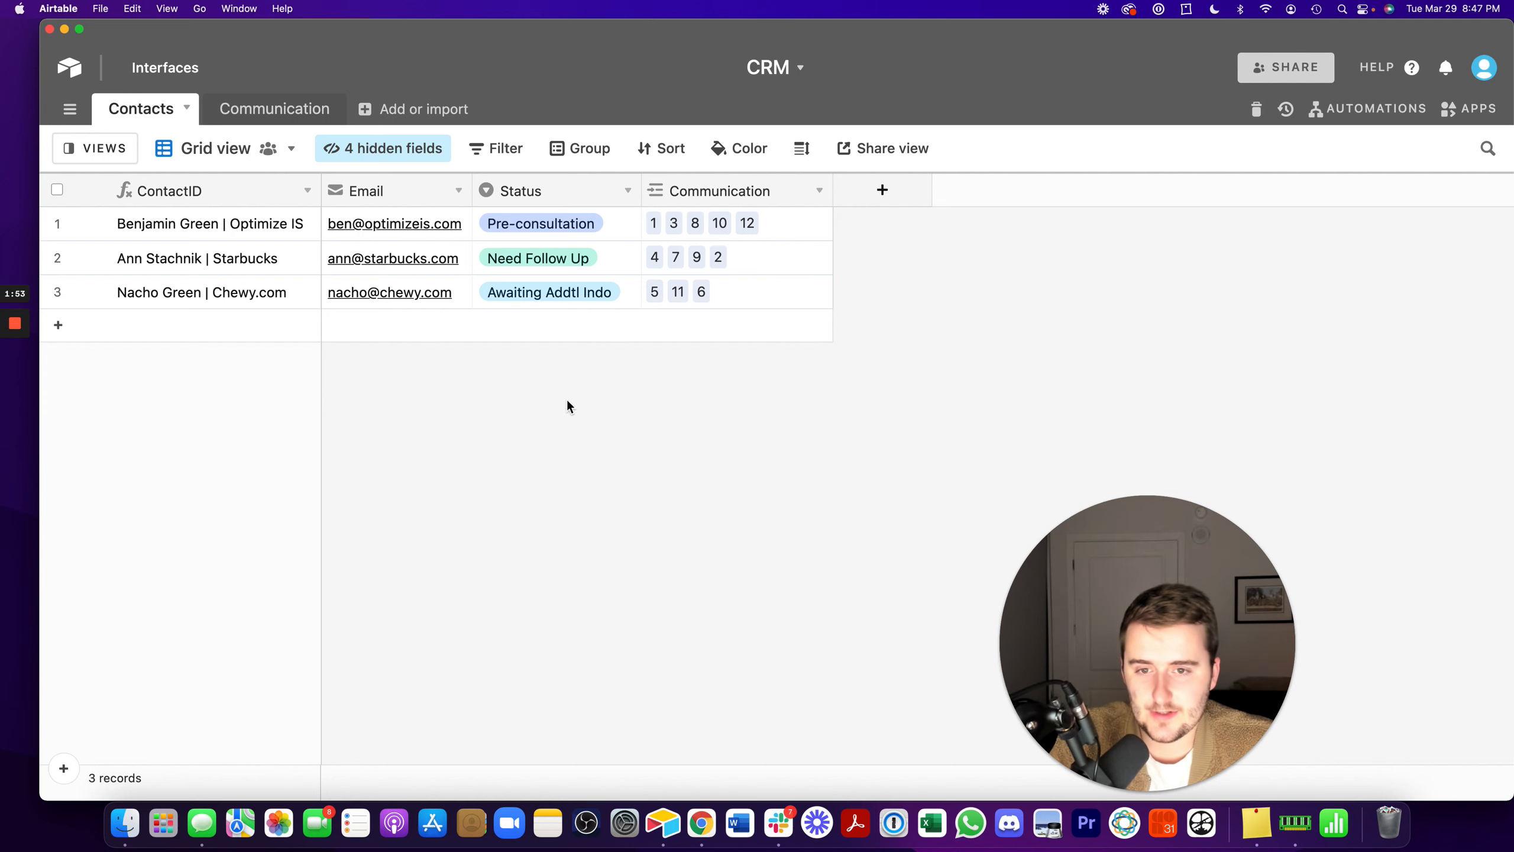
pyautogui.click(285, 109)
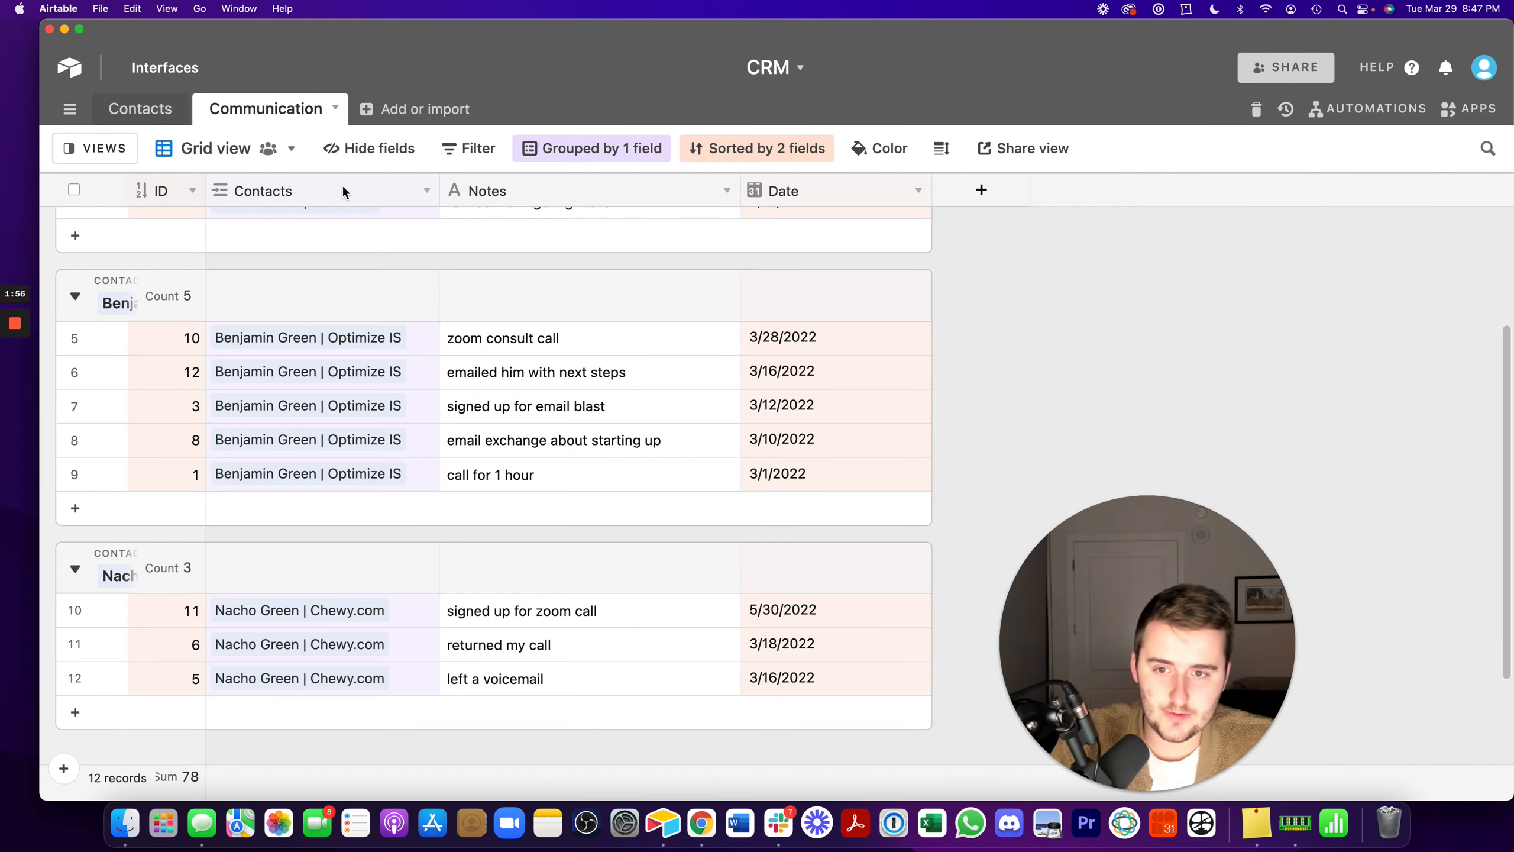
pyautogui.click(776, 190)
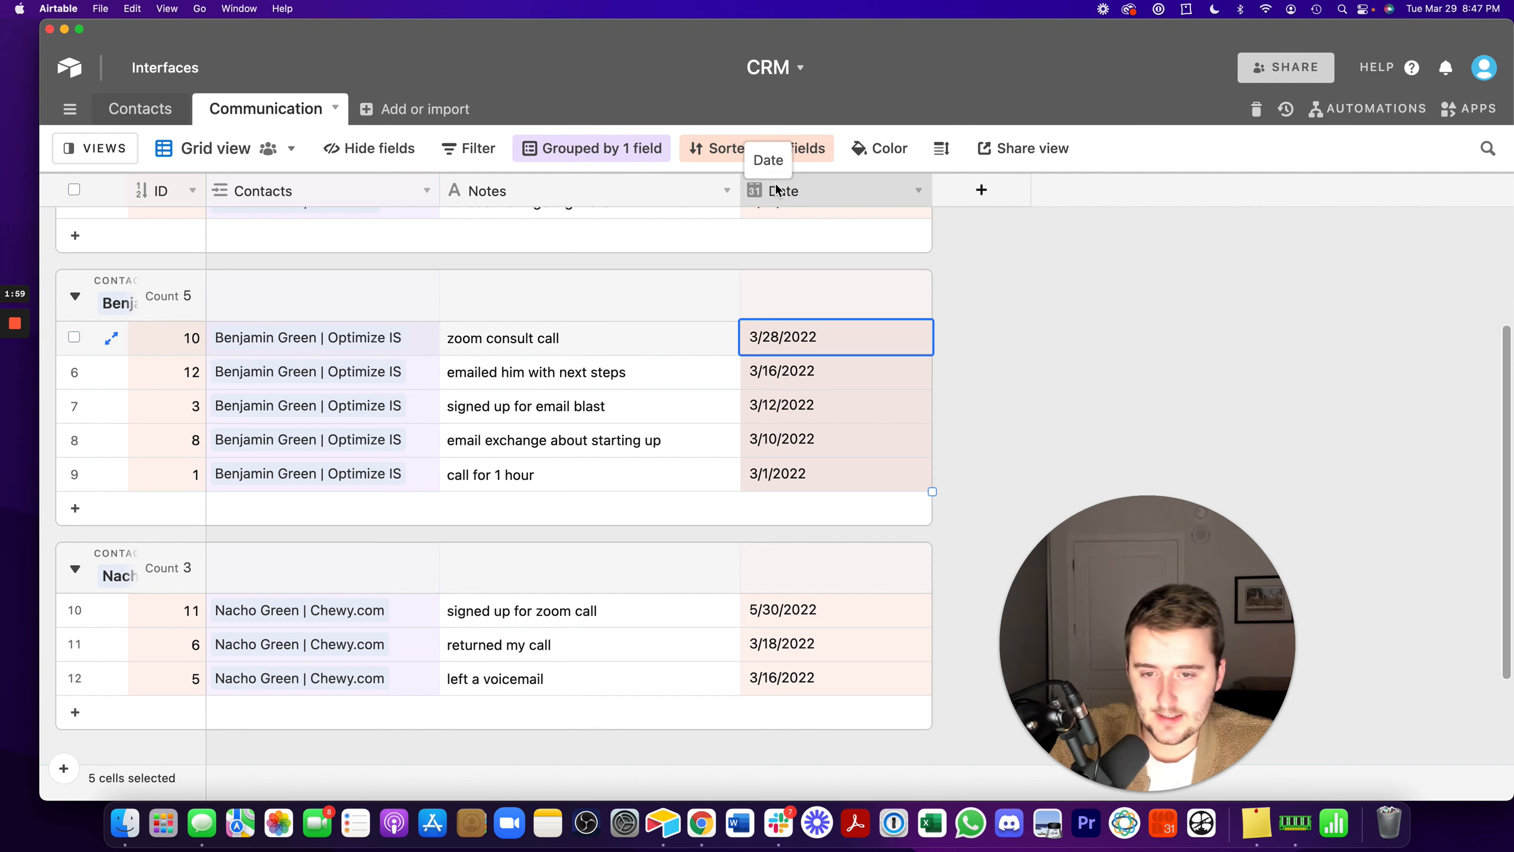
pyautogui.click(164, 117)
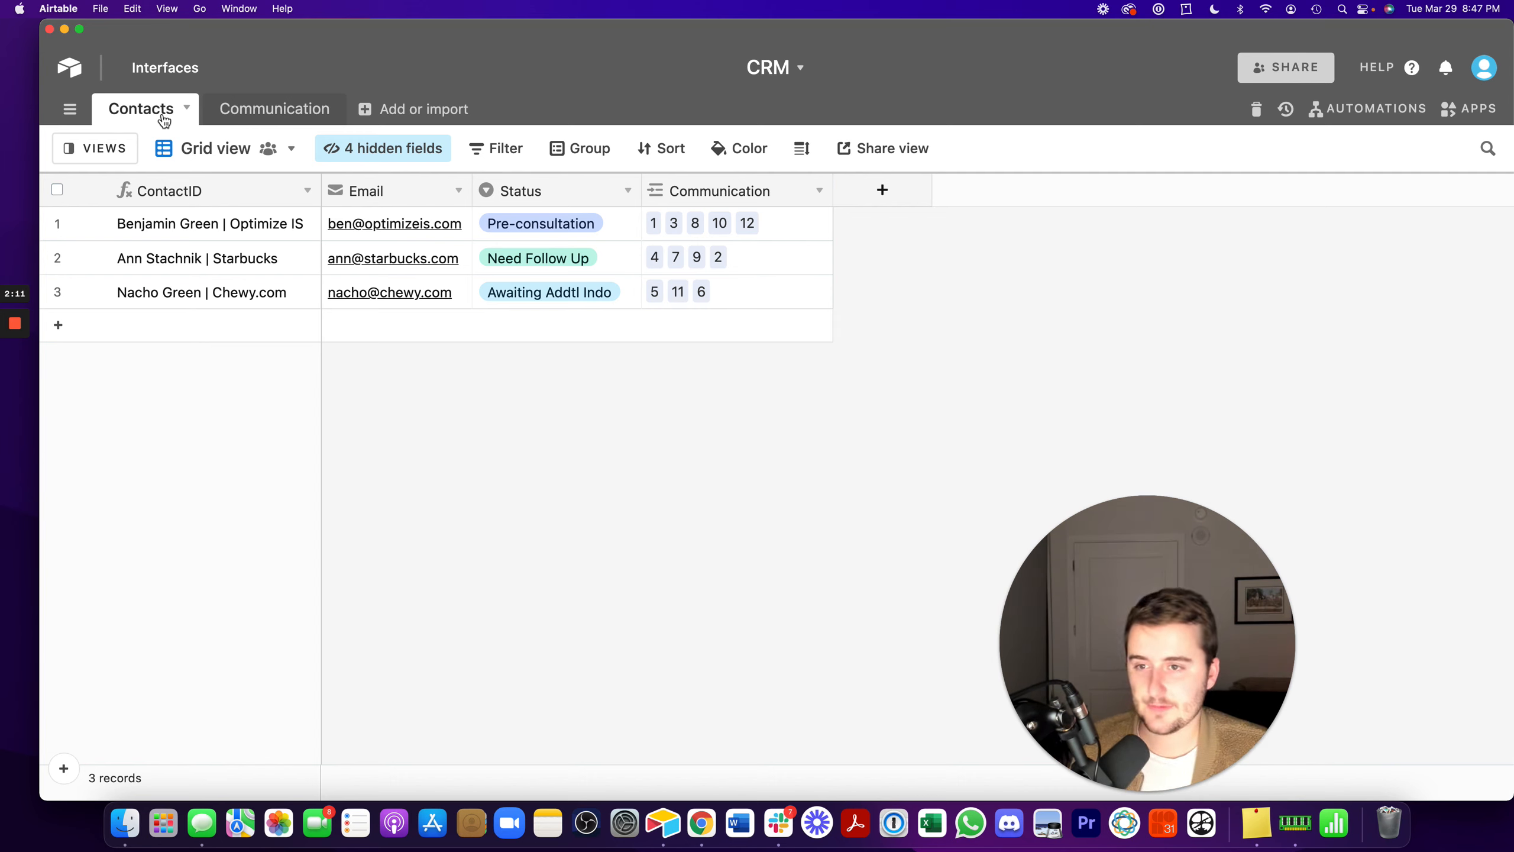
pyautogui.doubleClick(708, 190)
pyautogui.click(848, 469)
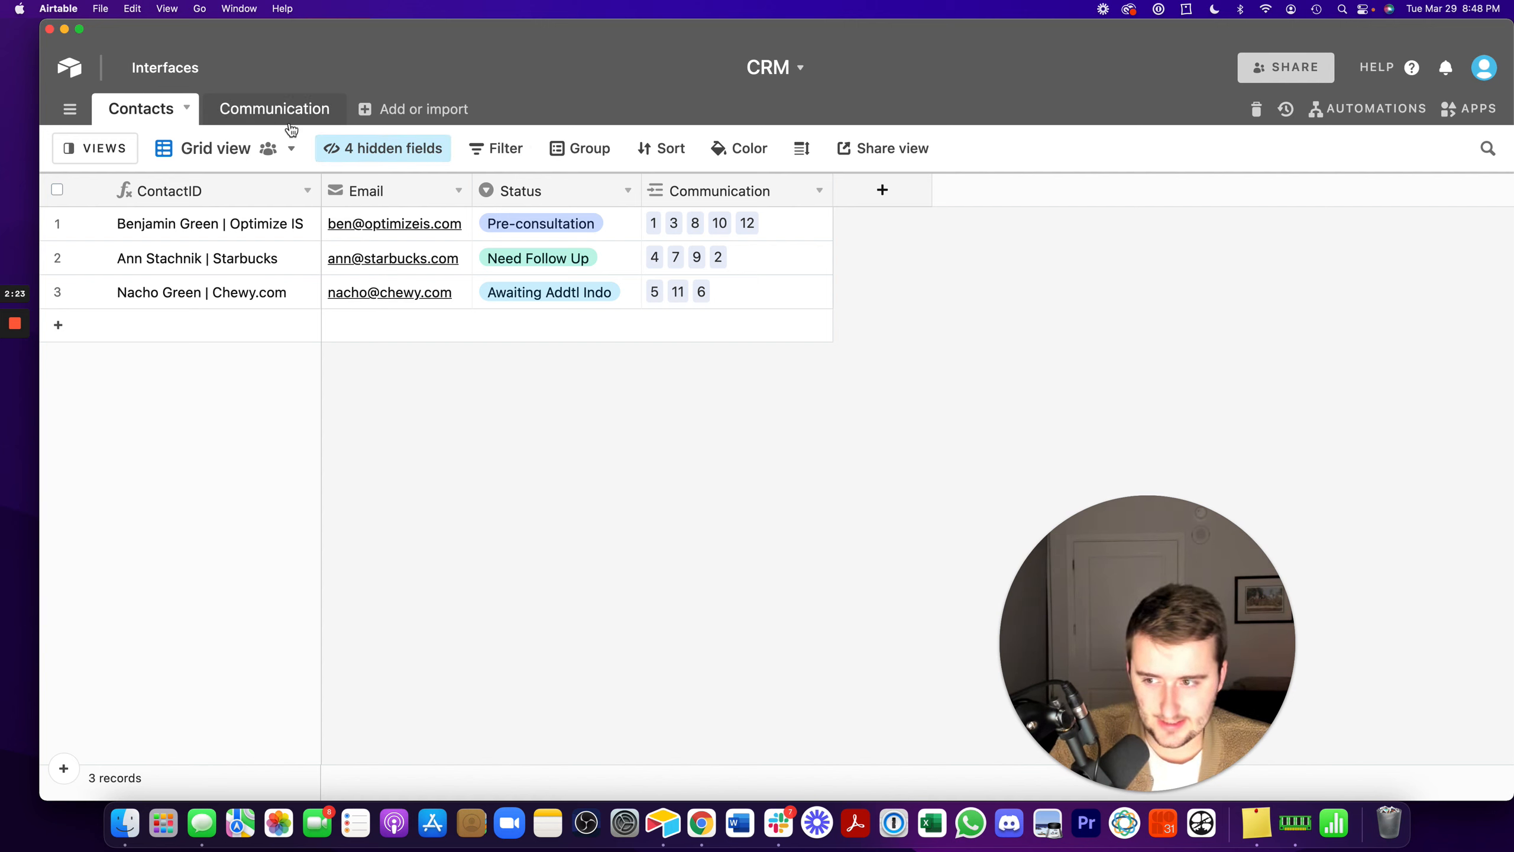
# - Start a new field in the Contacts table and set its type to Rollup
pyautogui.click(929, 188)
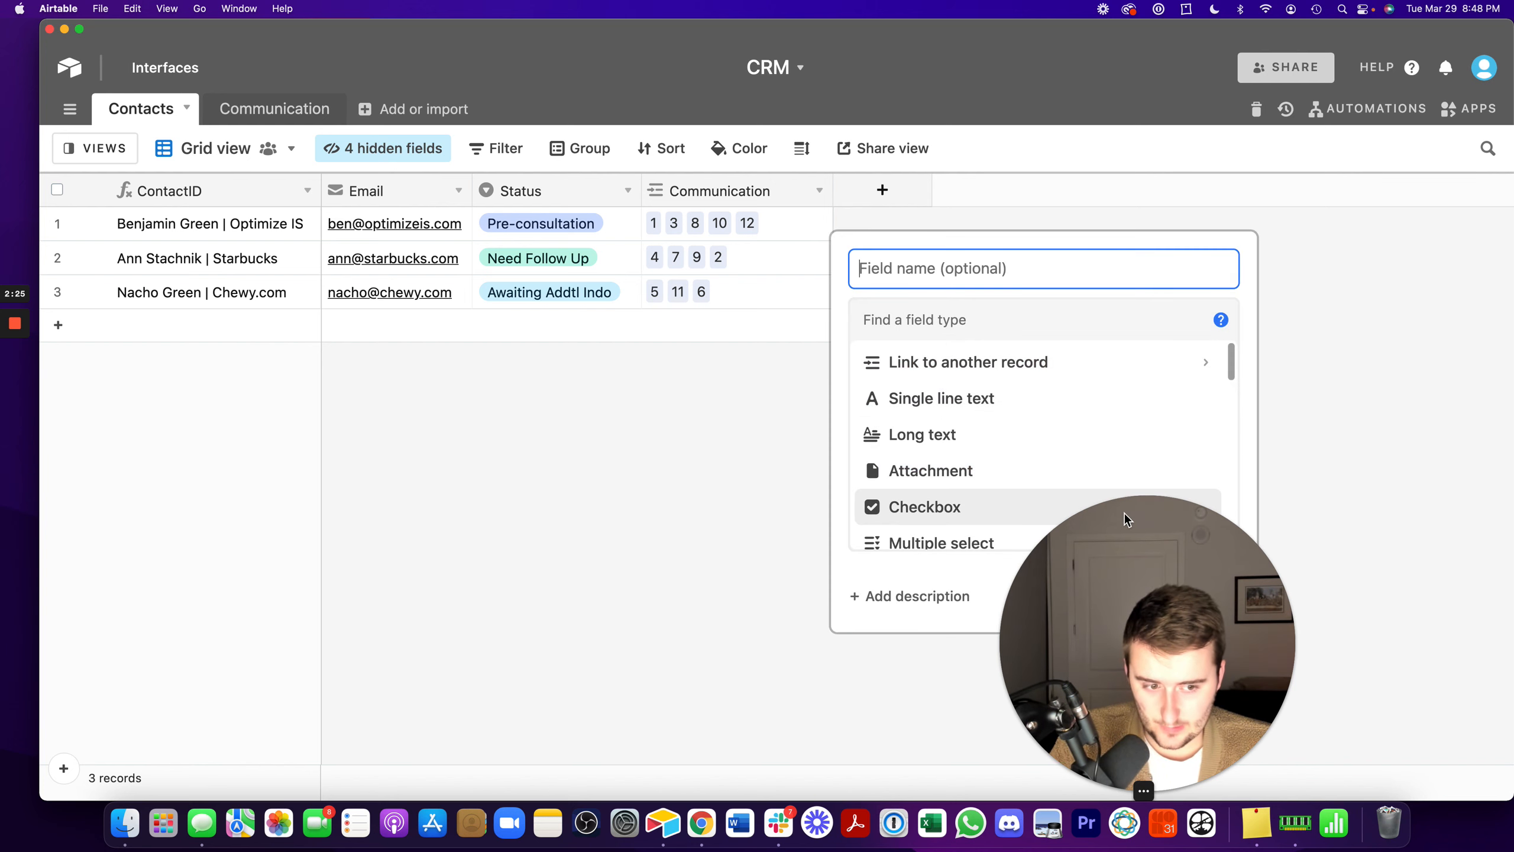
pyautogui.moveTo(1143, 558); pyautogui.dragTo(1349, 544)
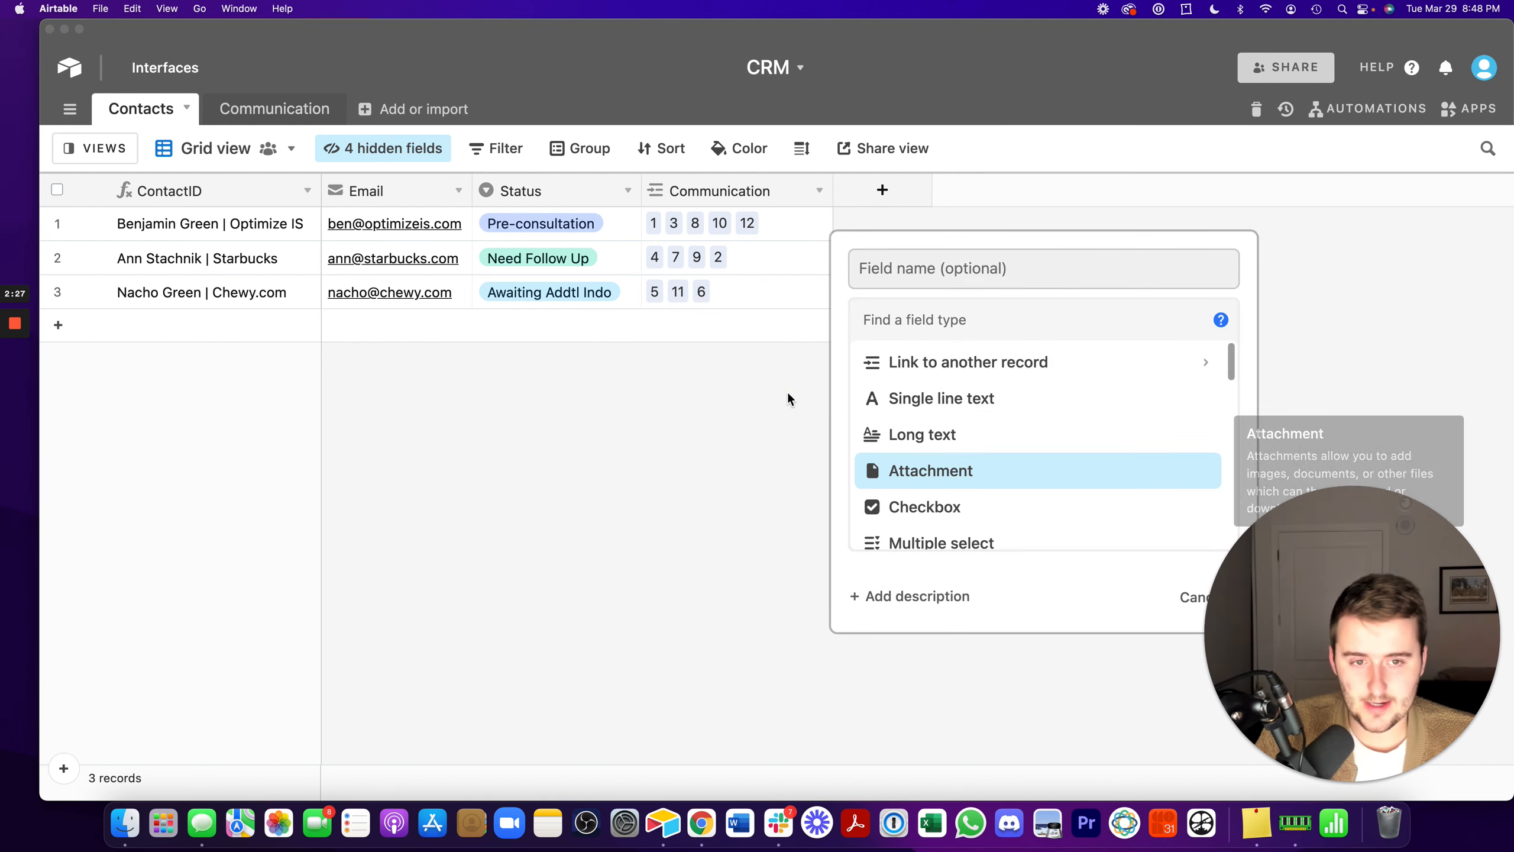
pyautogui.click(883, 190)
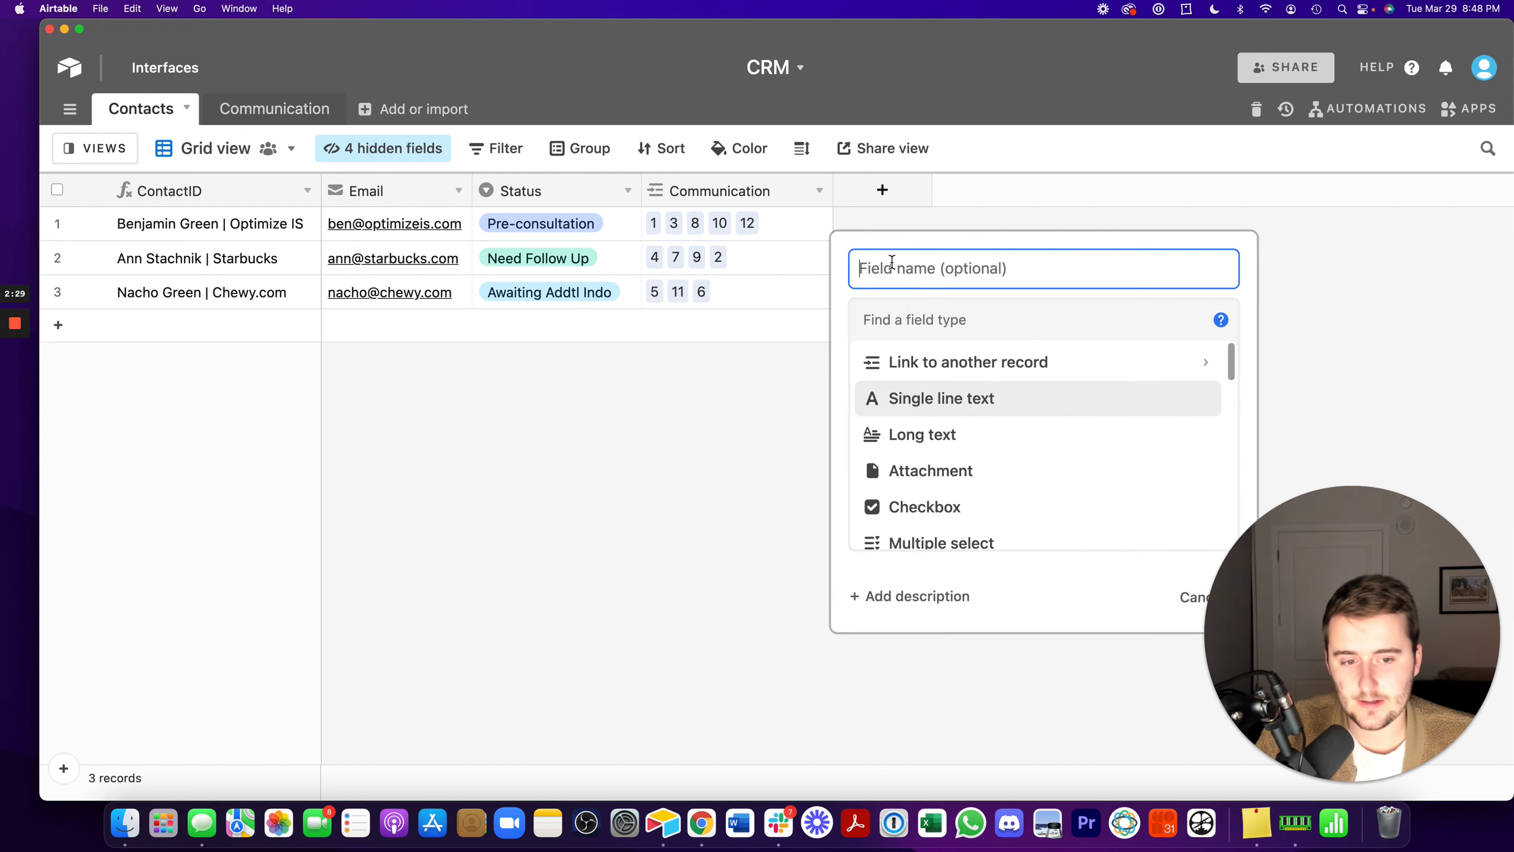
pyautogui.click(883, 190)
pyautogui.click(913, 314)
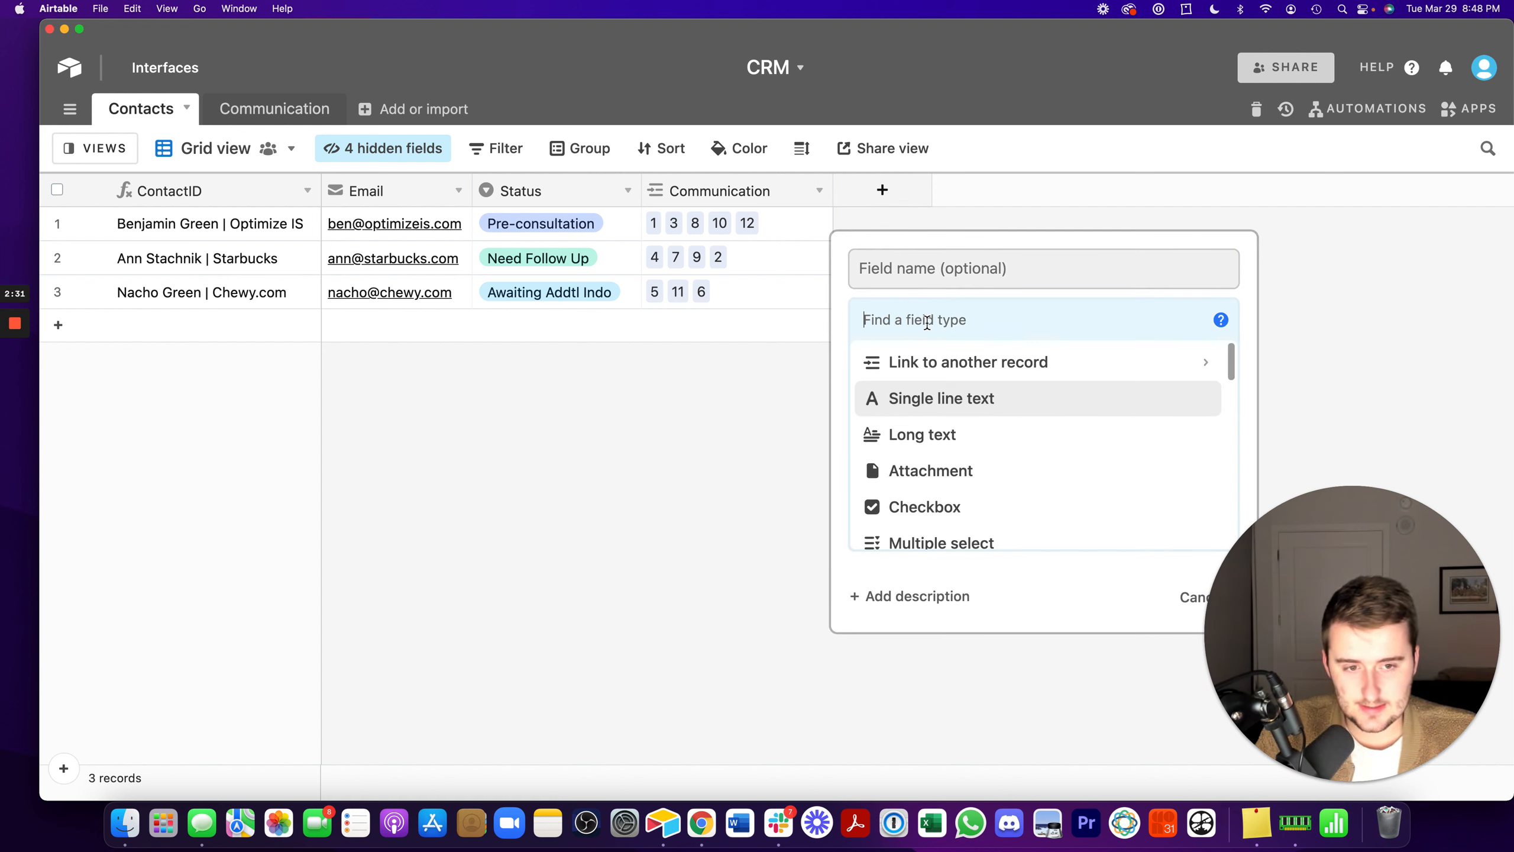
pyautogui.write('rol')
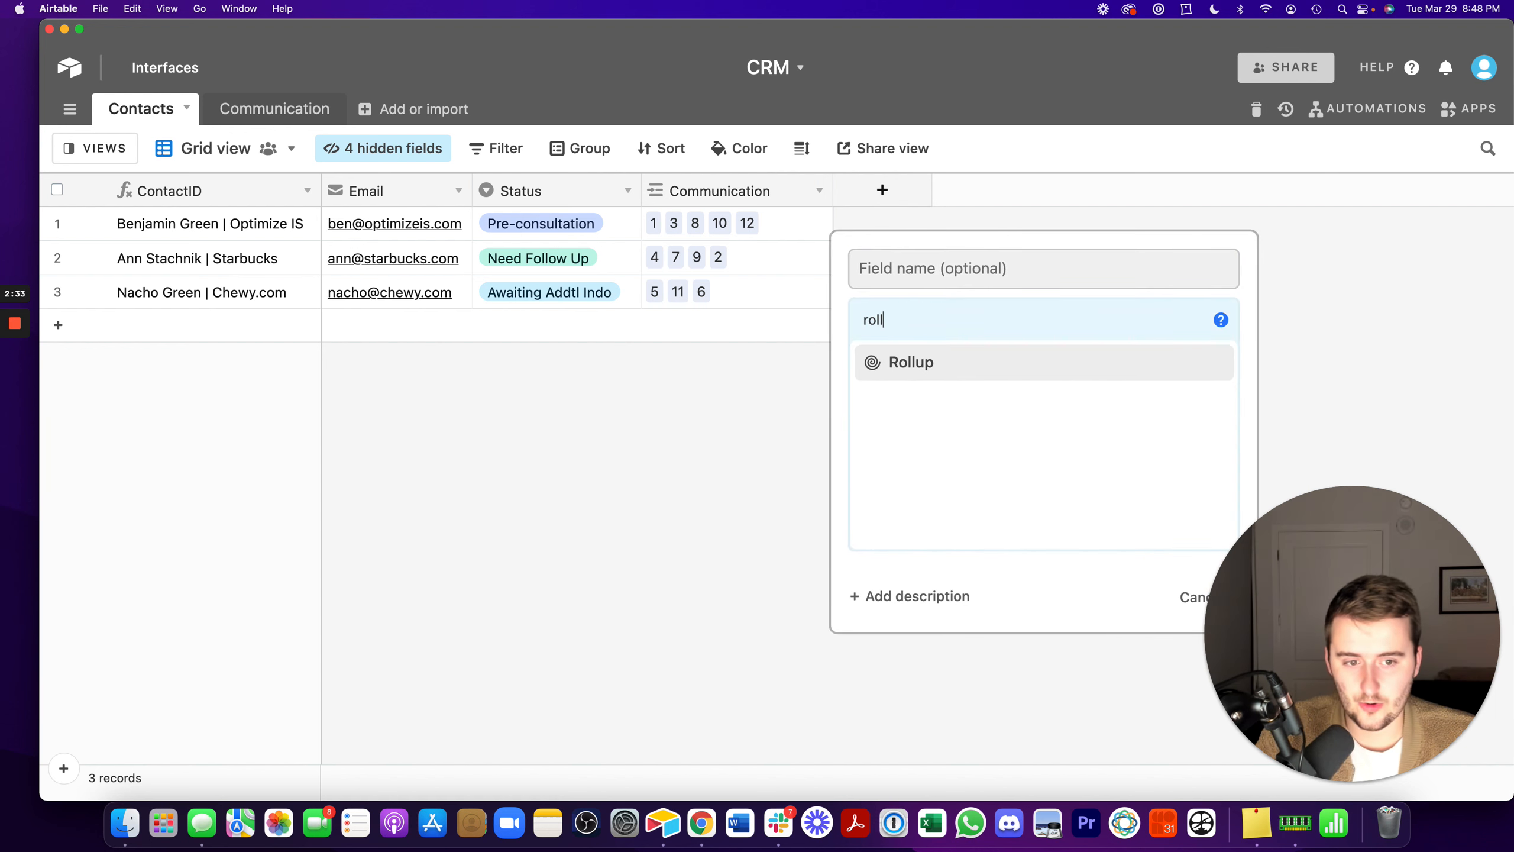
pyautogui.write('l')
pyautogui.click(922, 373)
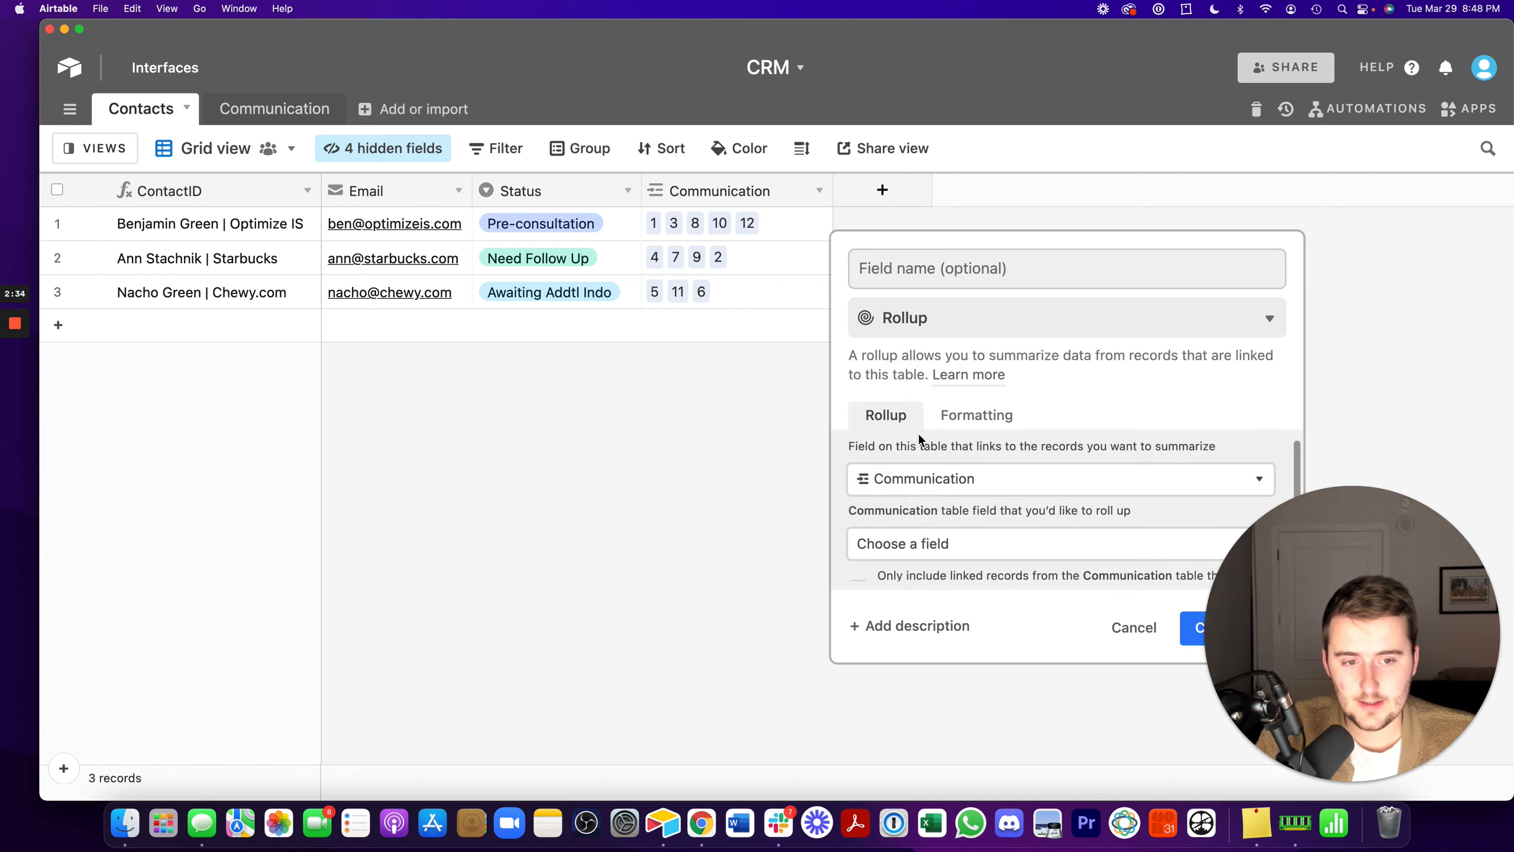
# - Set the rollup to summarize the Date field of the records linked through Communication
pyautogui.click(927, 546)
pyautogui.click(923, 507)
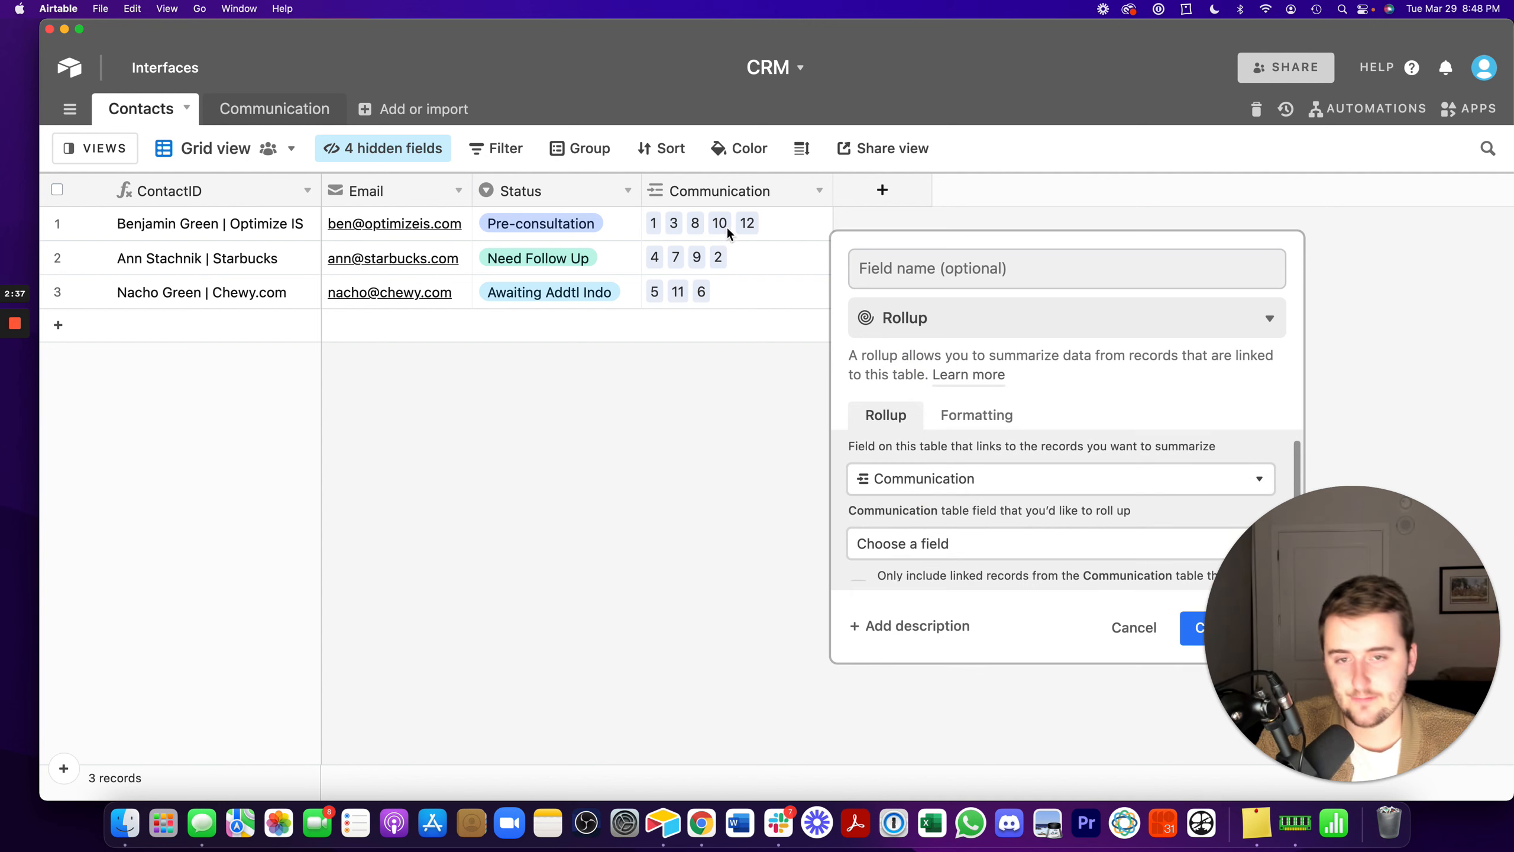
pyautogui.click(933, 479)
pyautogui.click(938, 552)
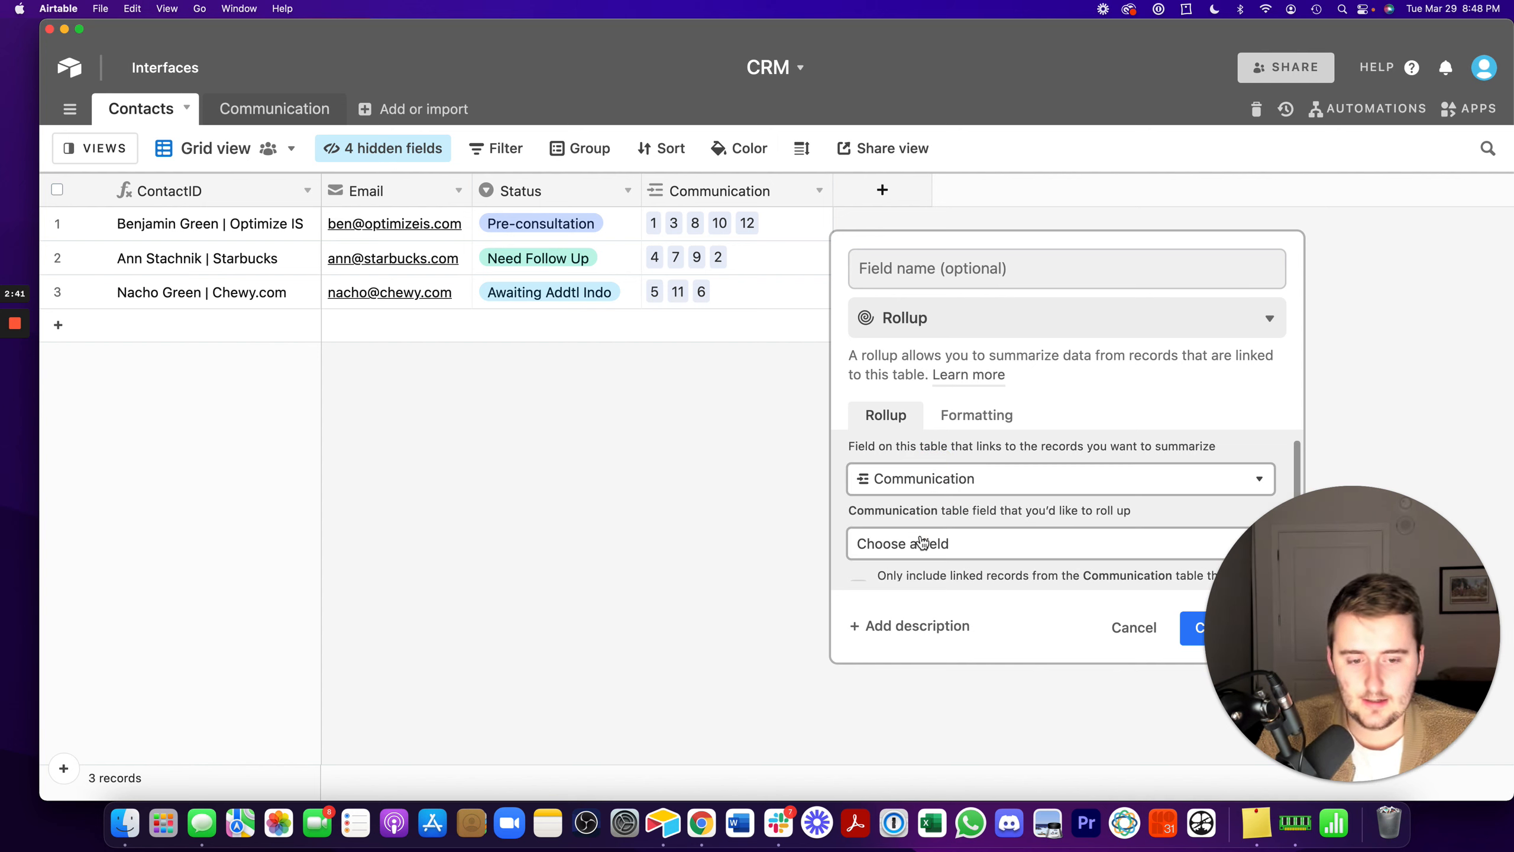
pyautogui.click(909, 540)
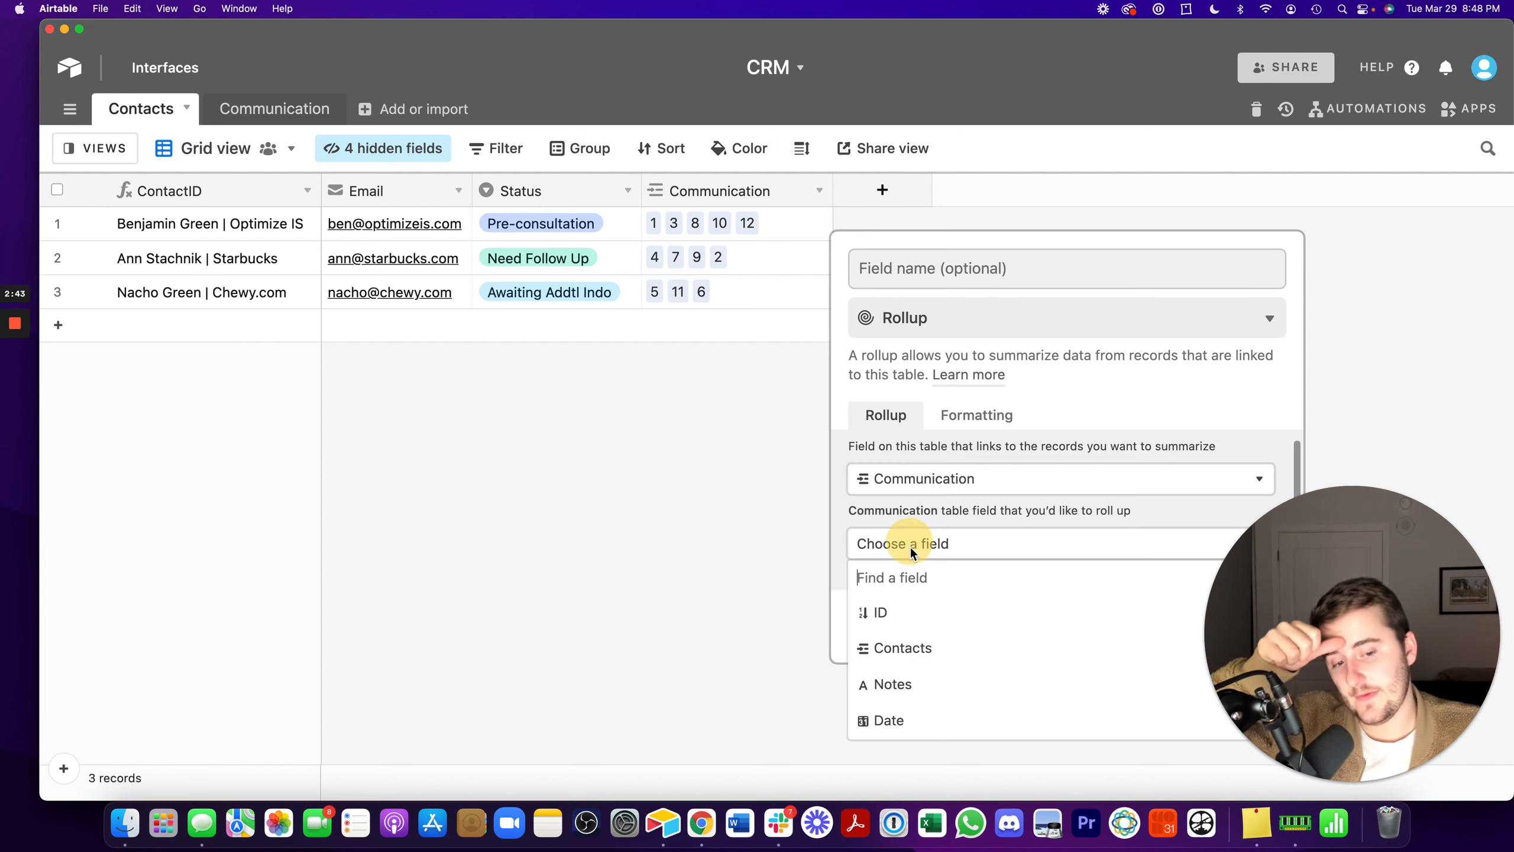
pyautogui.click(907, 719)
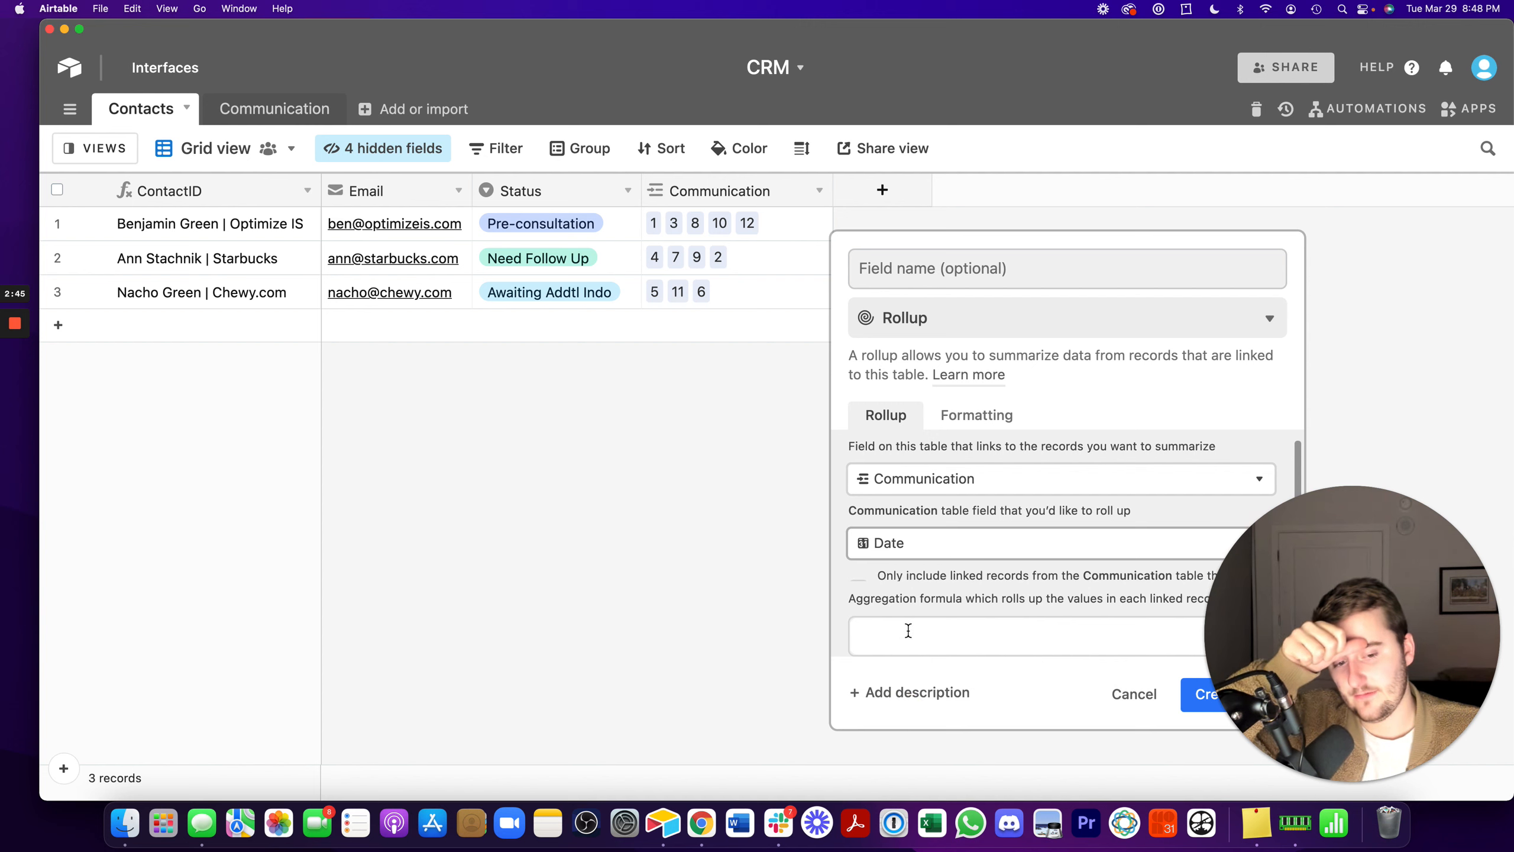
# - Set the rollup's aggregation formula to MAX(values) and create the field with the name Most Recent Communication Date
pyautogui.scroll(-1, 936, 568)
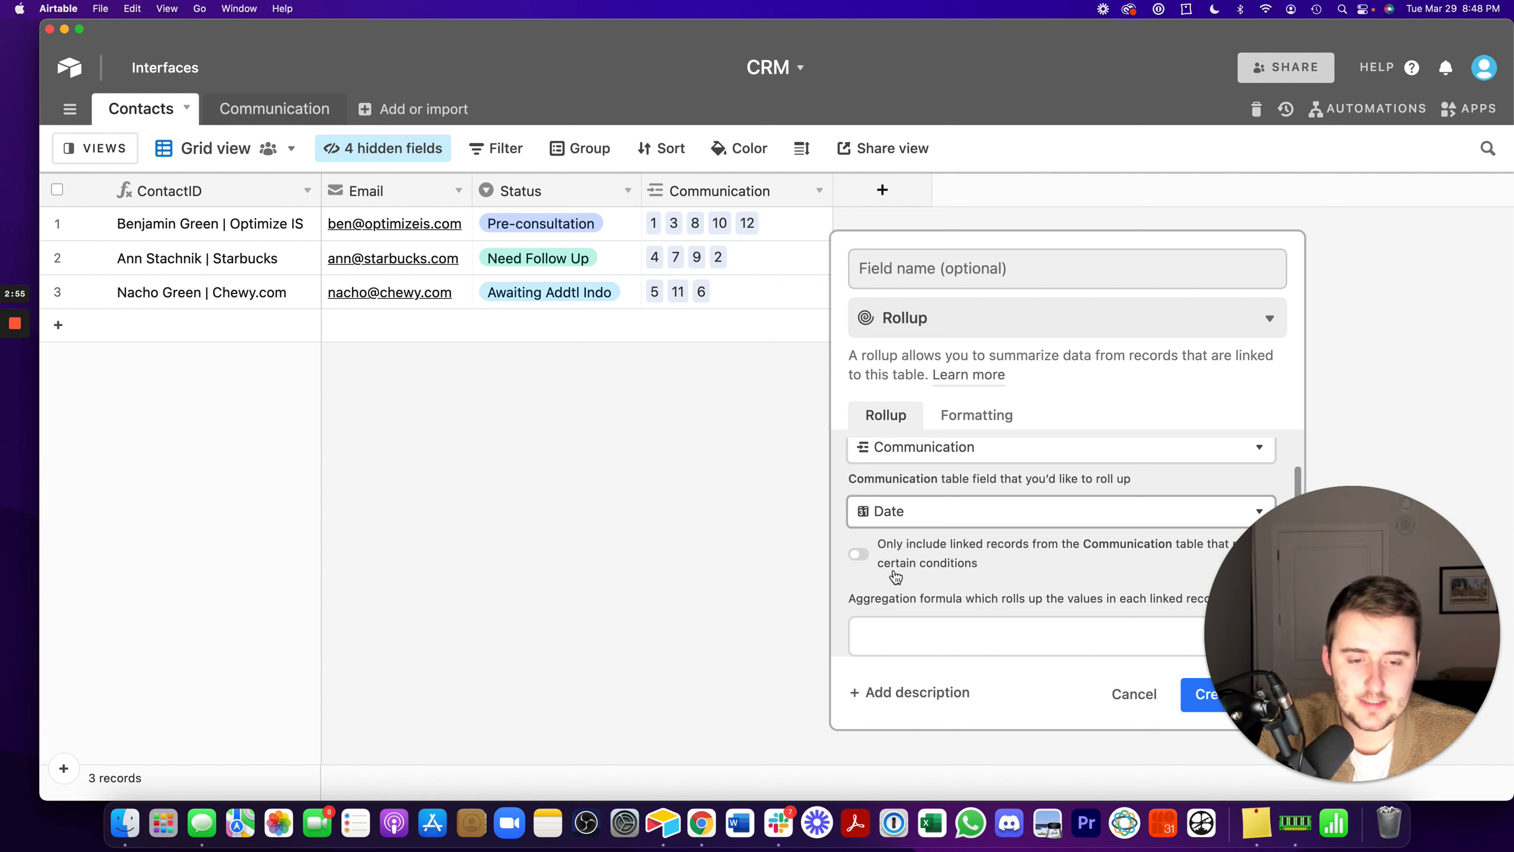
pyautogui.click(957, 630)
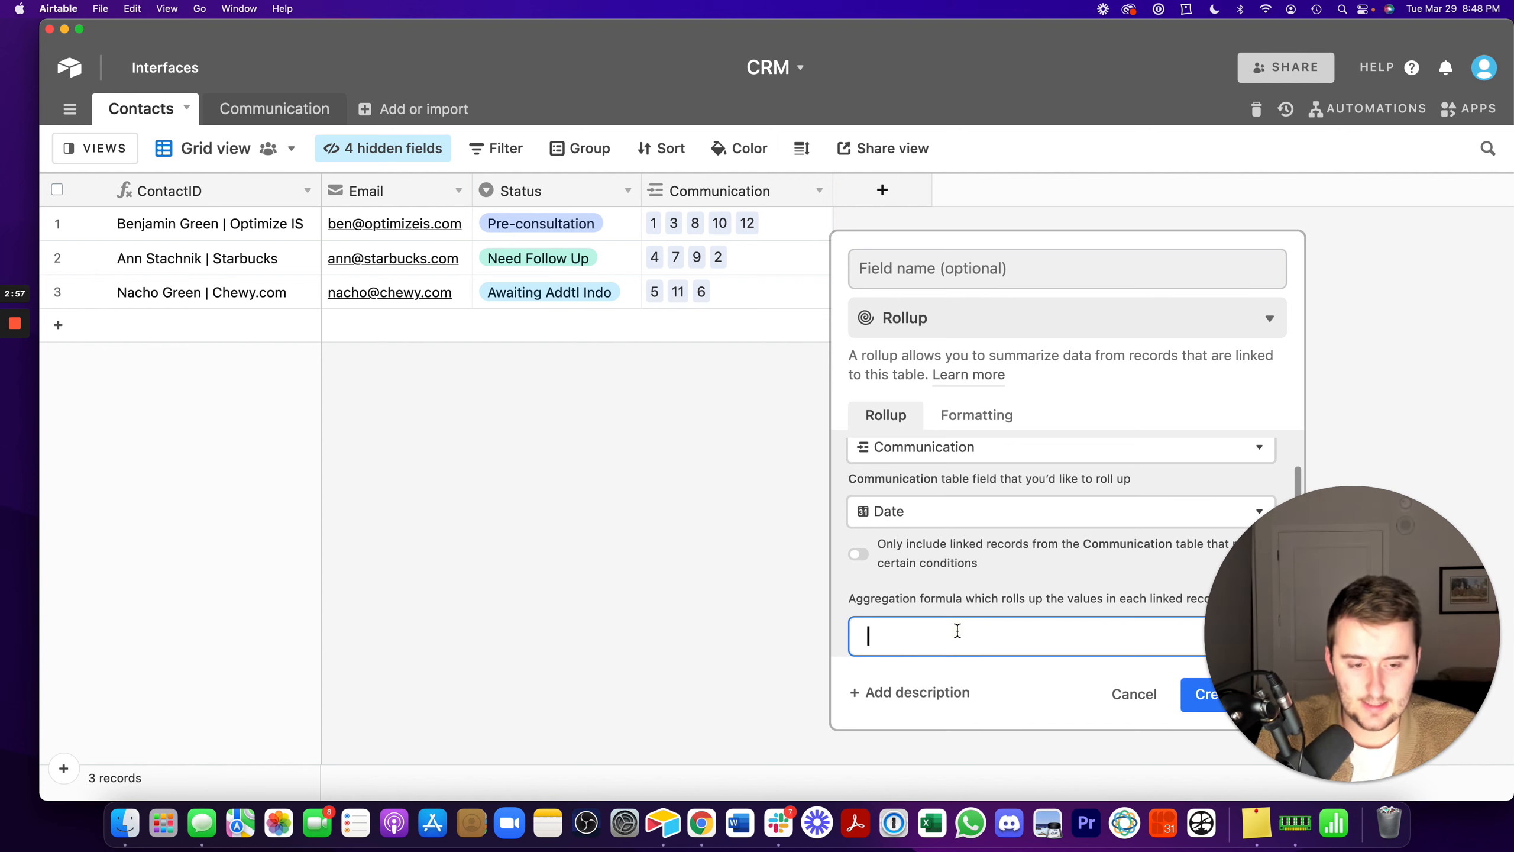
pyautogui.write('max')
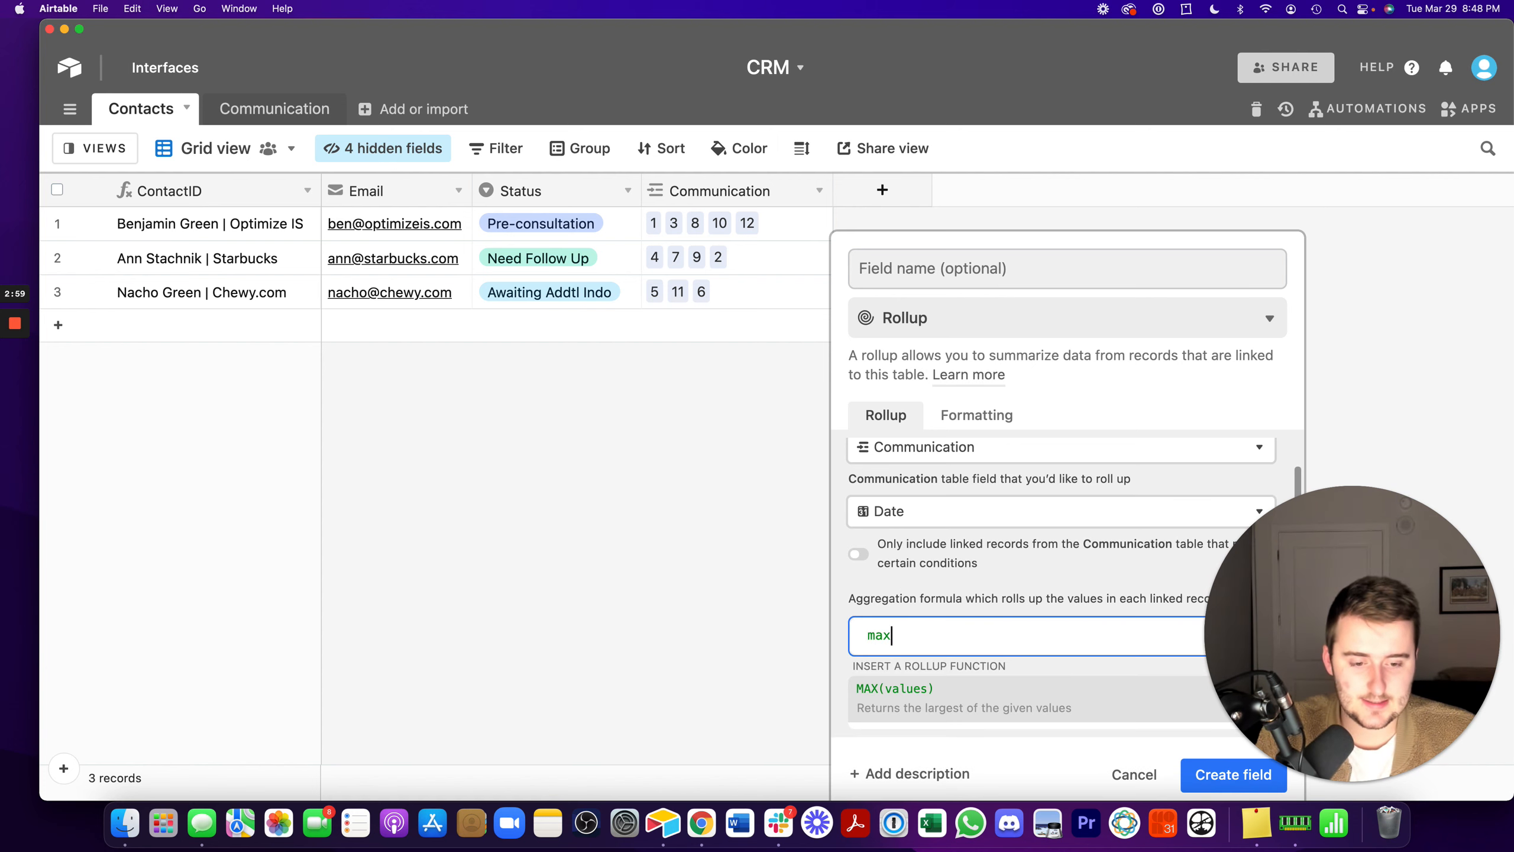
pyautogui.click(984, 703)
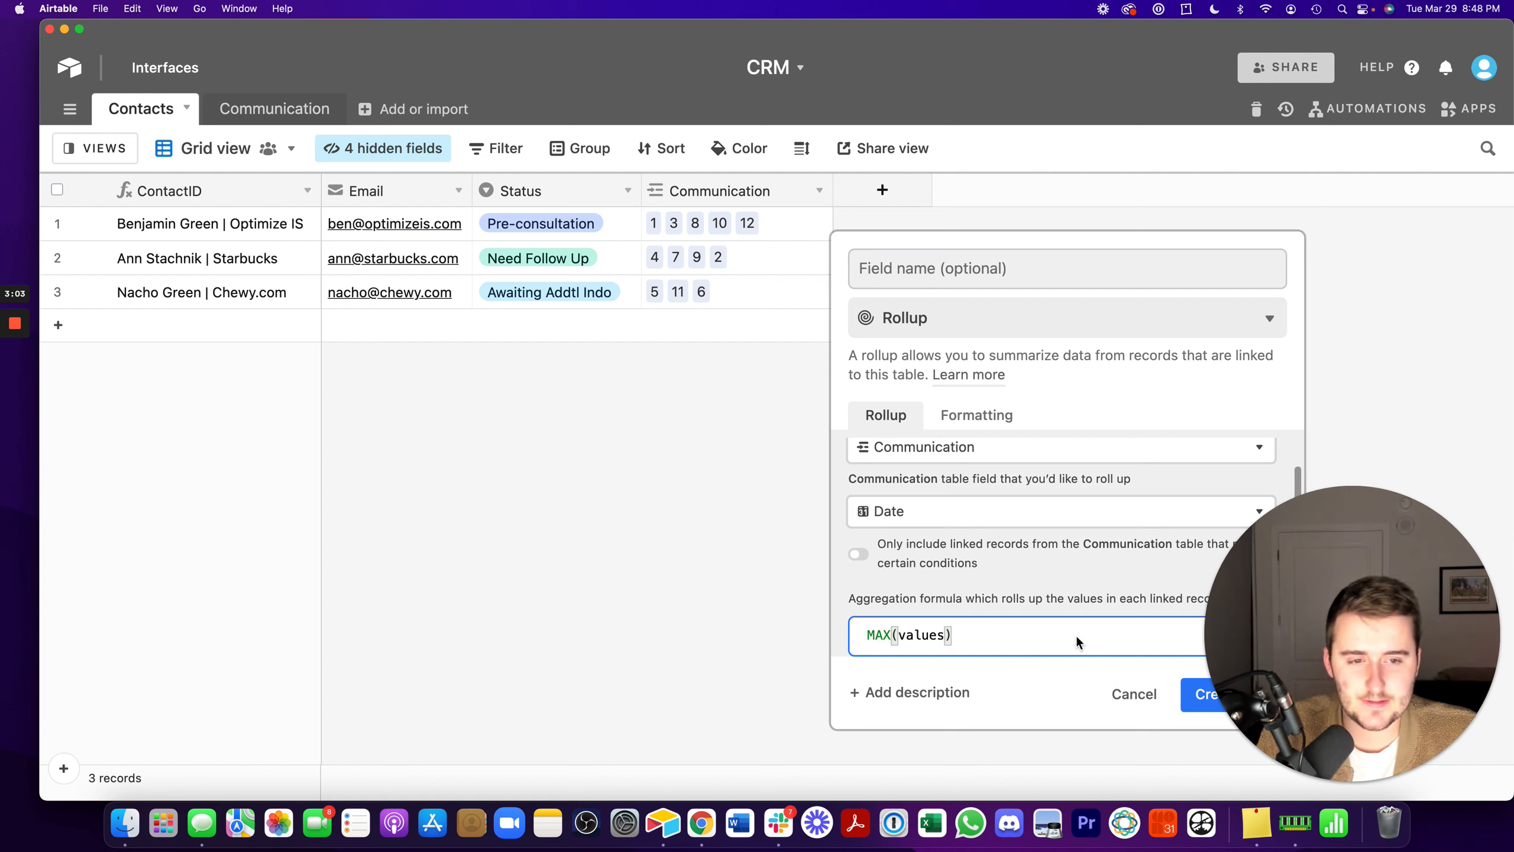
pyautogui.click(970, 267)
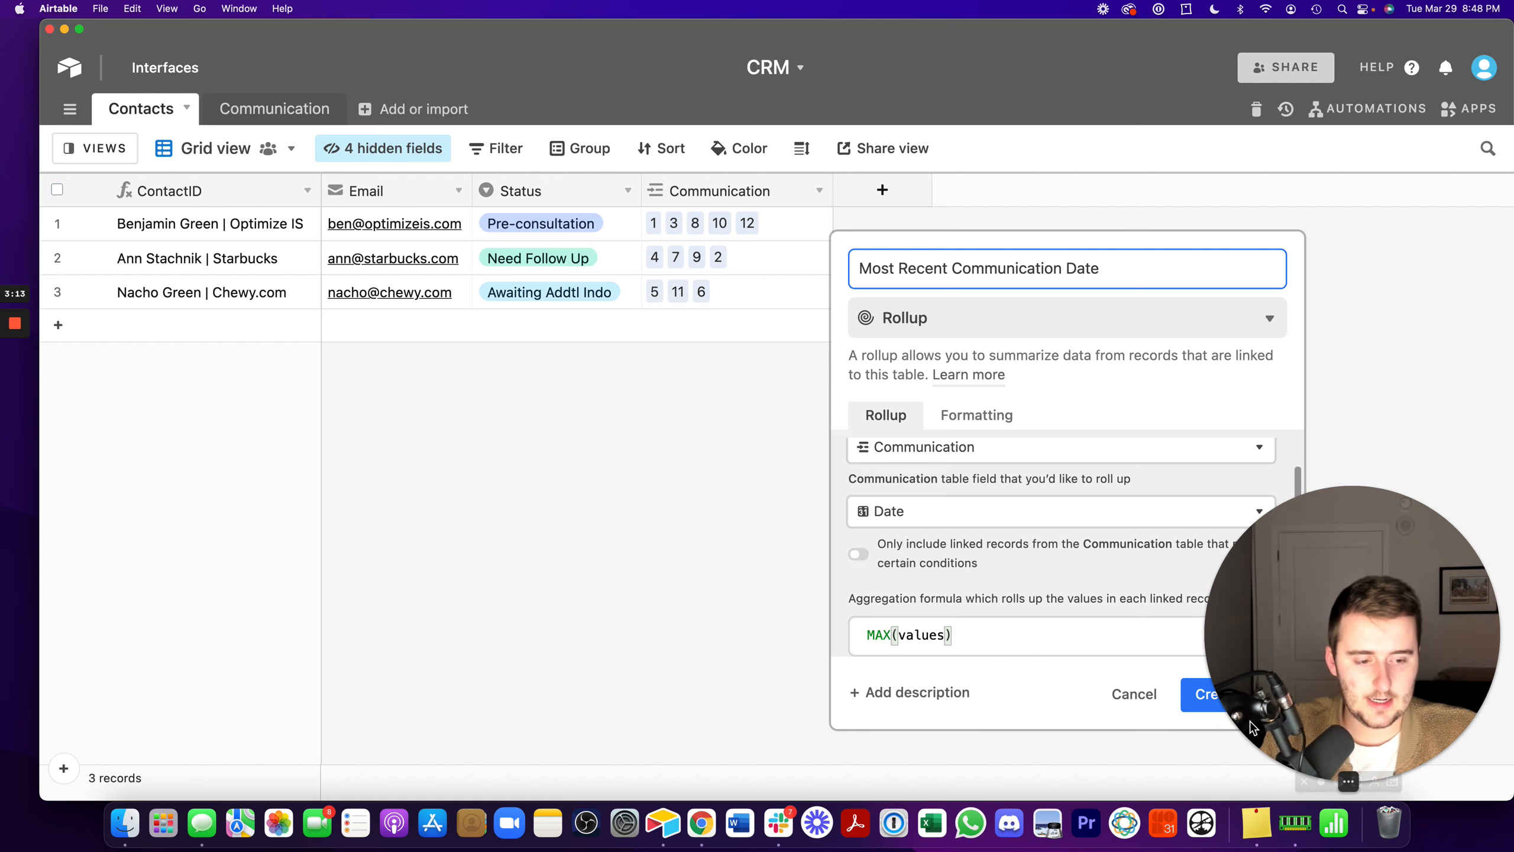
pyautogui.click(1203, 696)
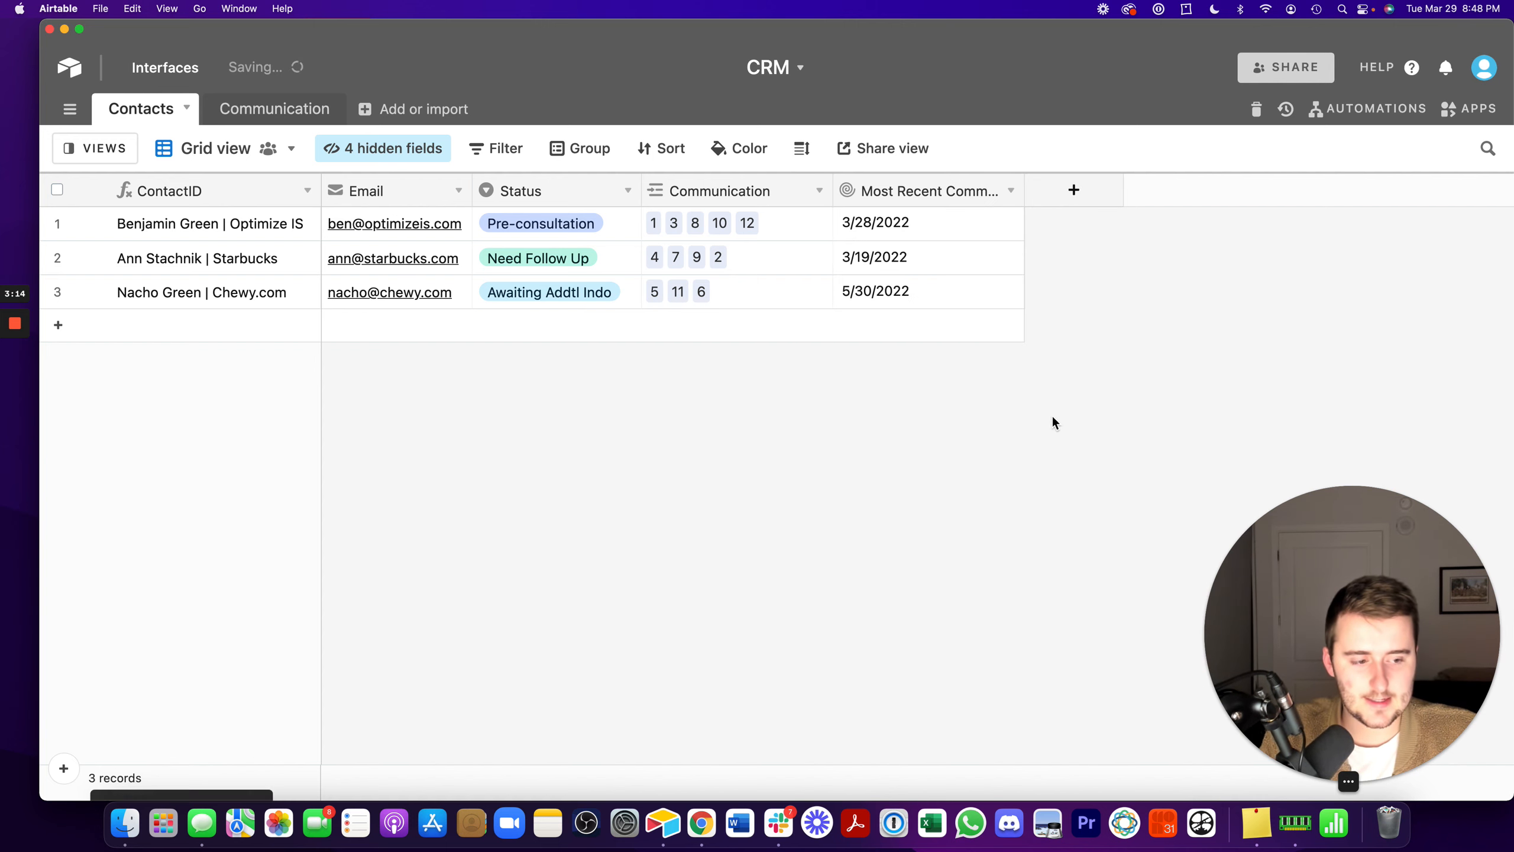
# - Review the new rollup field's dates in the Contacts table and switch to the Communication table
pyautogui.click(935, 205)
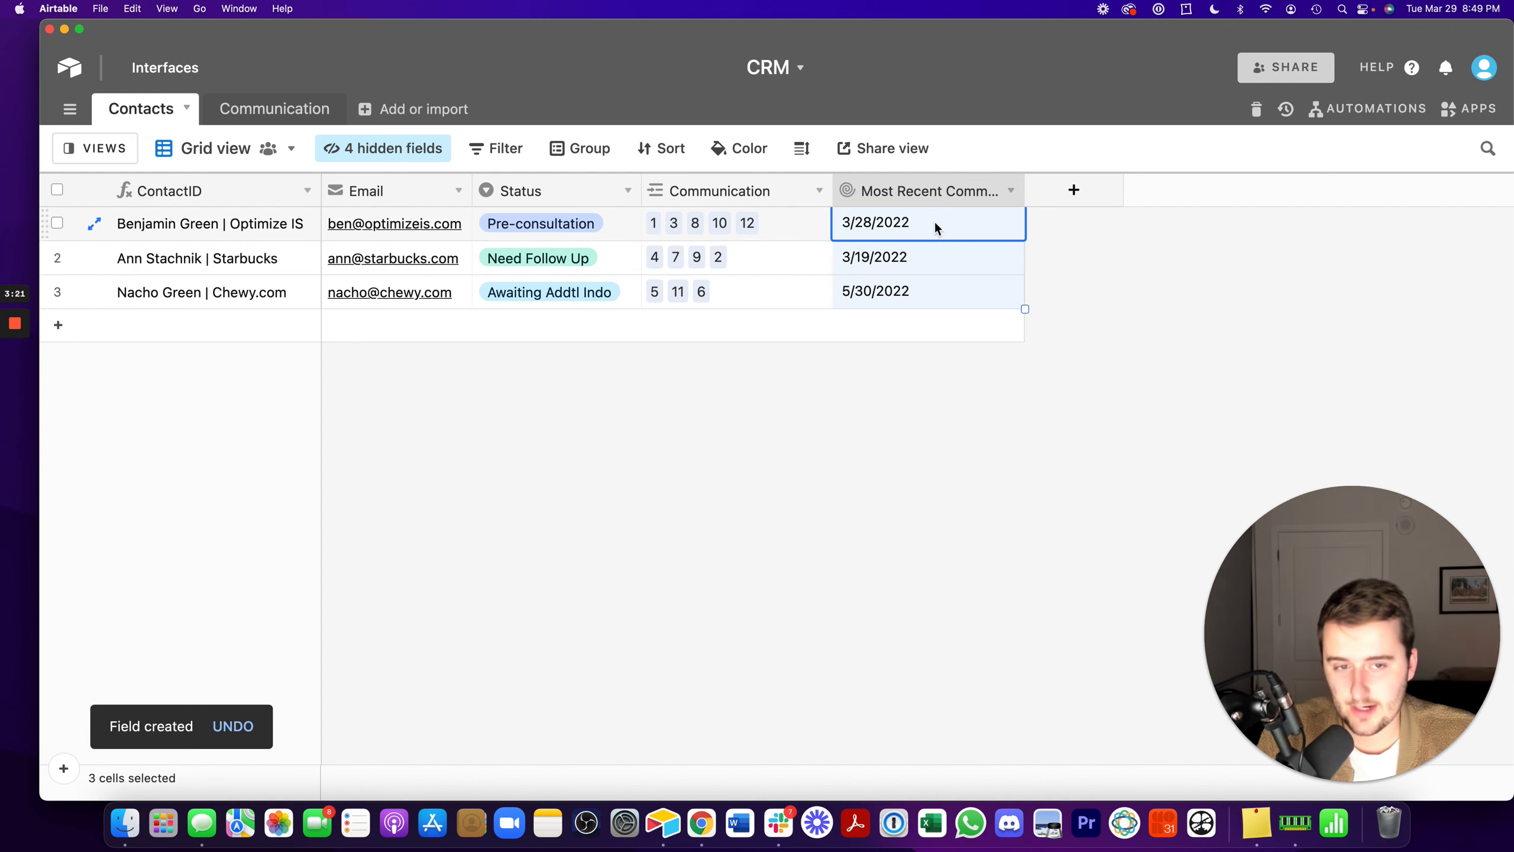
pyautogui.click(237, 112)
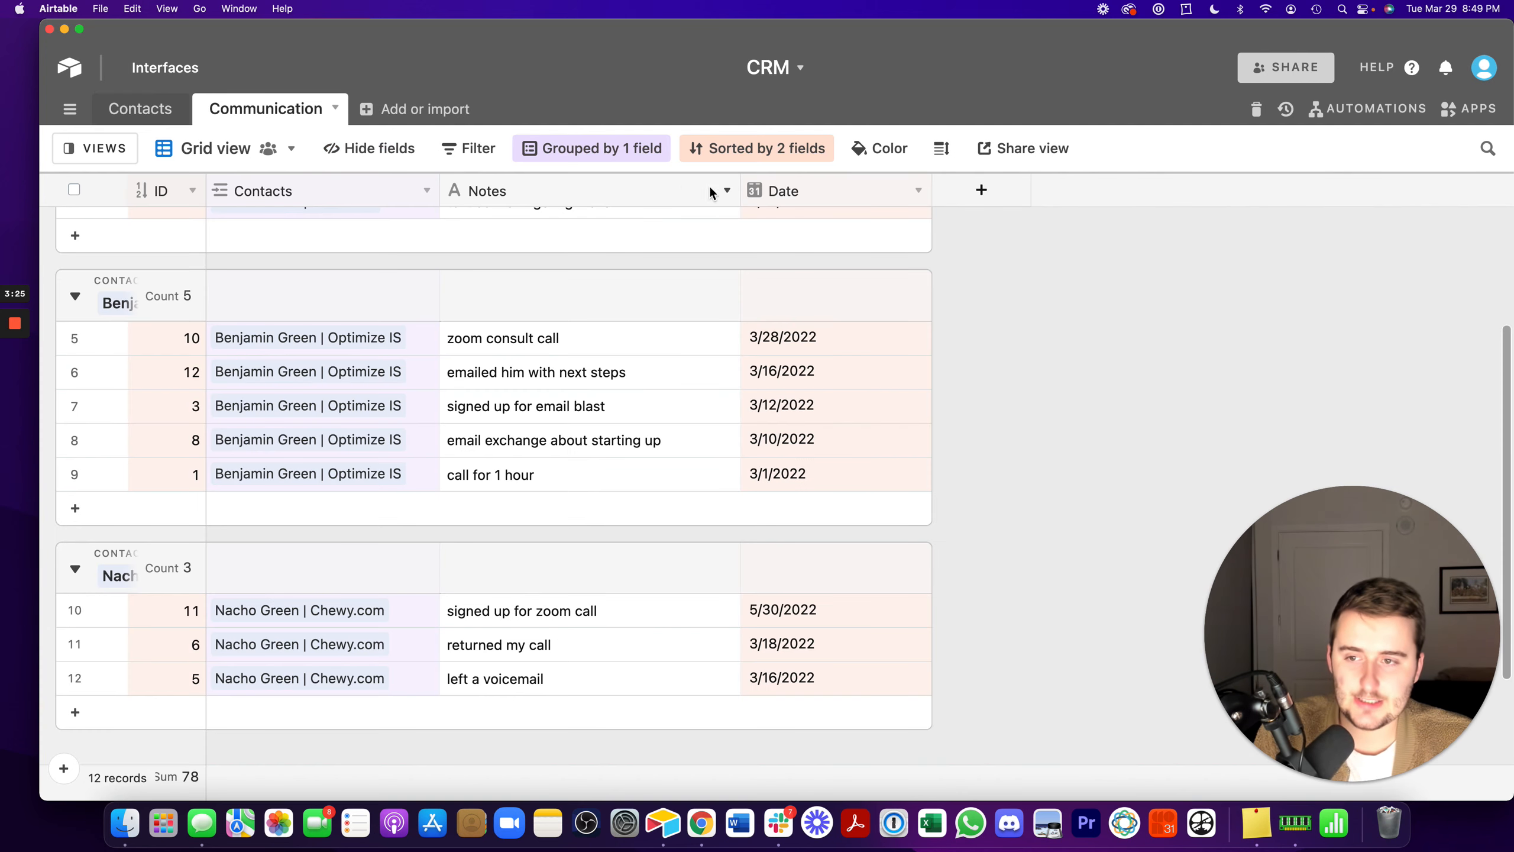
pyautogui.moveTo(720, 298)
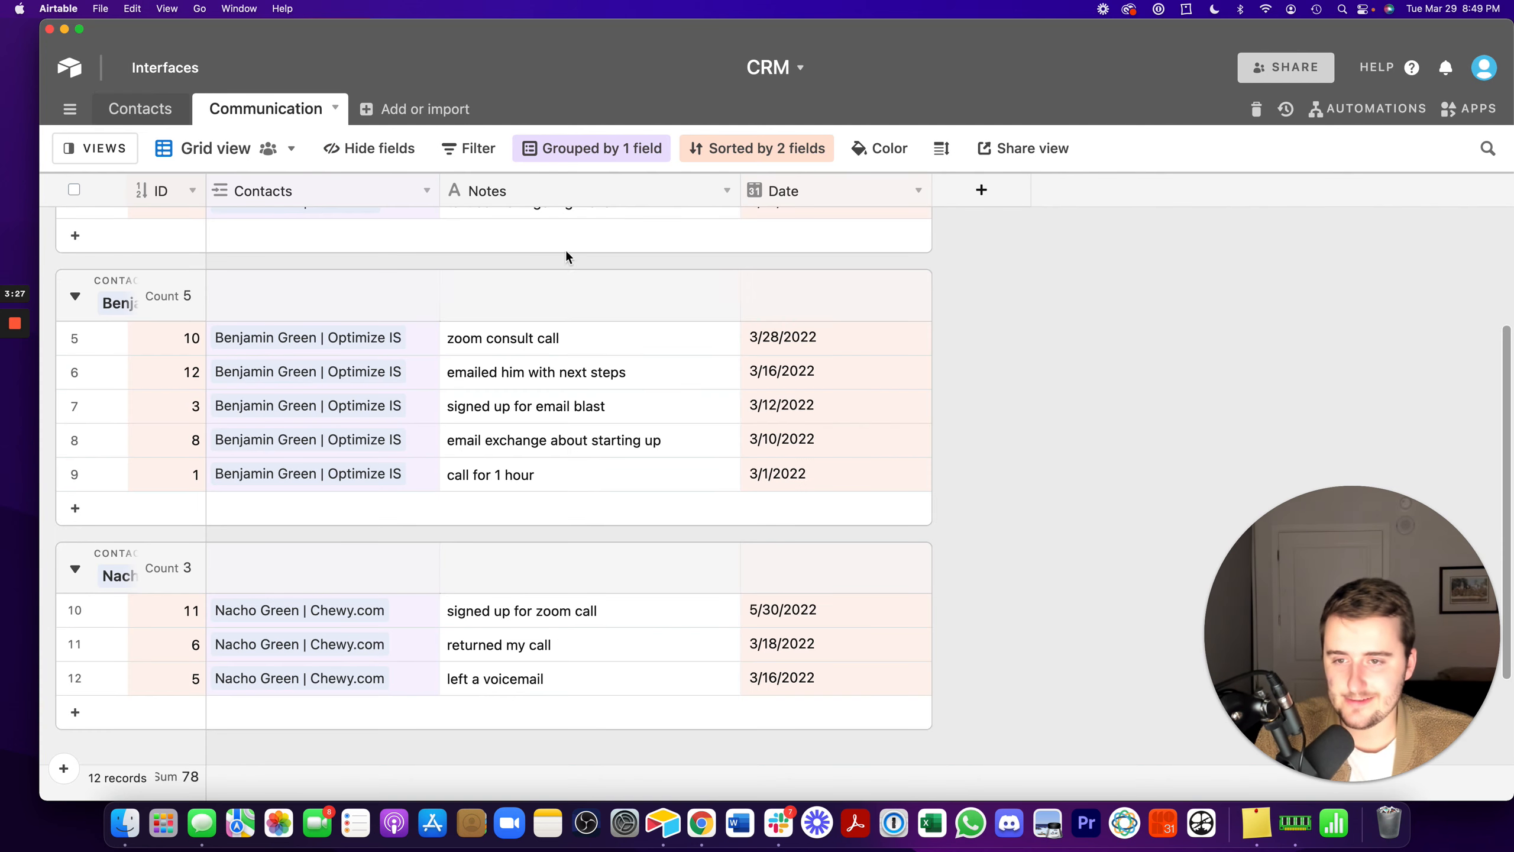
pyautogui.click(426, 190)
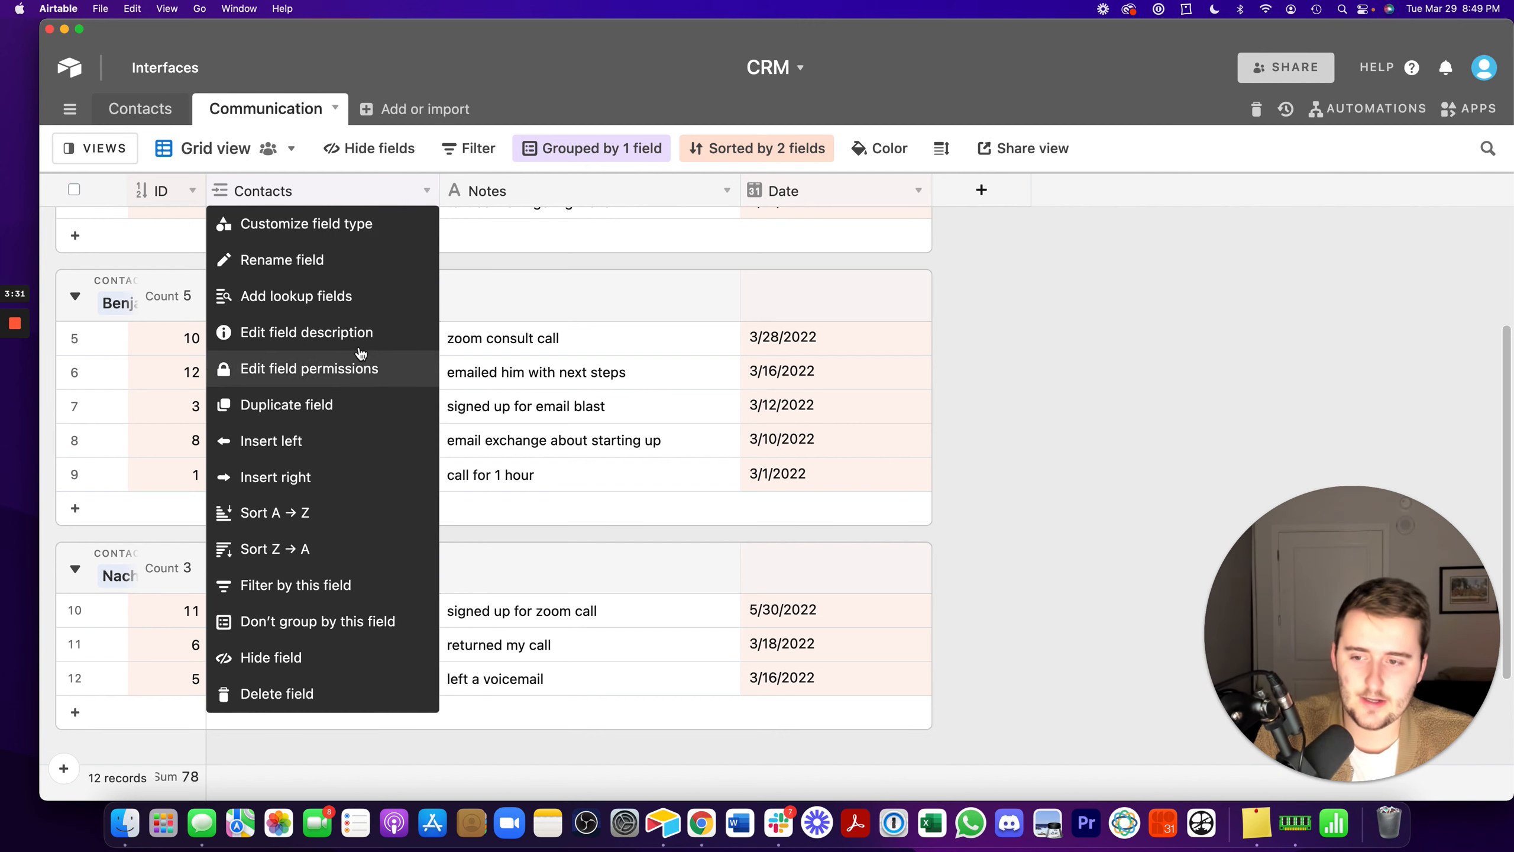
pyautogui.click(346, 298)
pyautogui.click(457, 410)
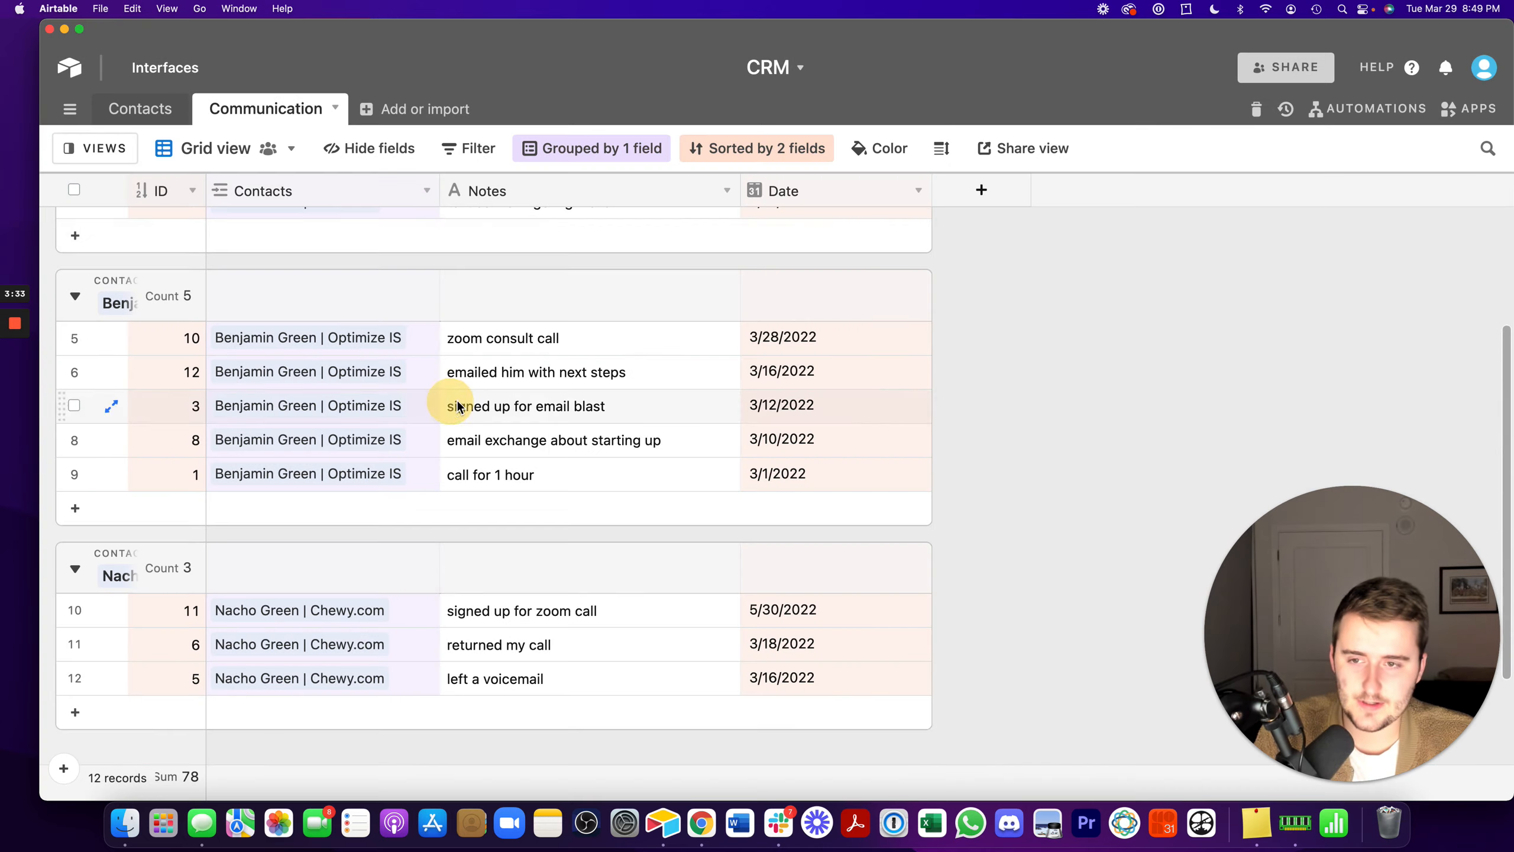
# - Add a lookup of Most Recent Communication Date to the Communication table through its linked Contacts field
pyautogui.rightClick(258, 190)
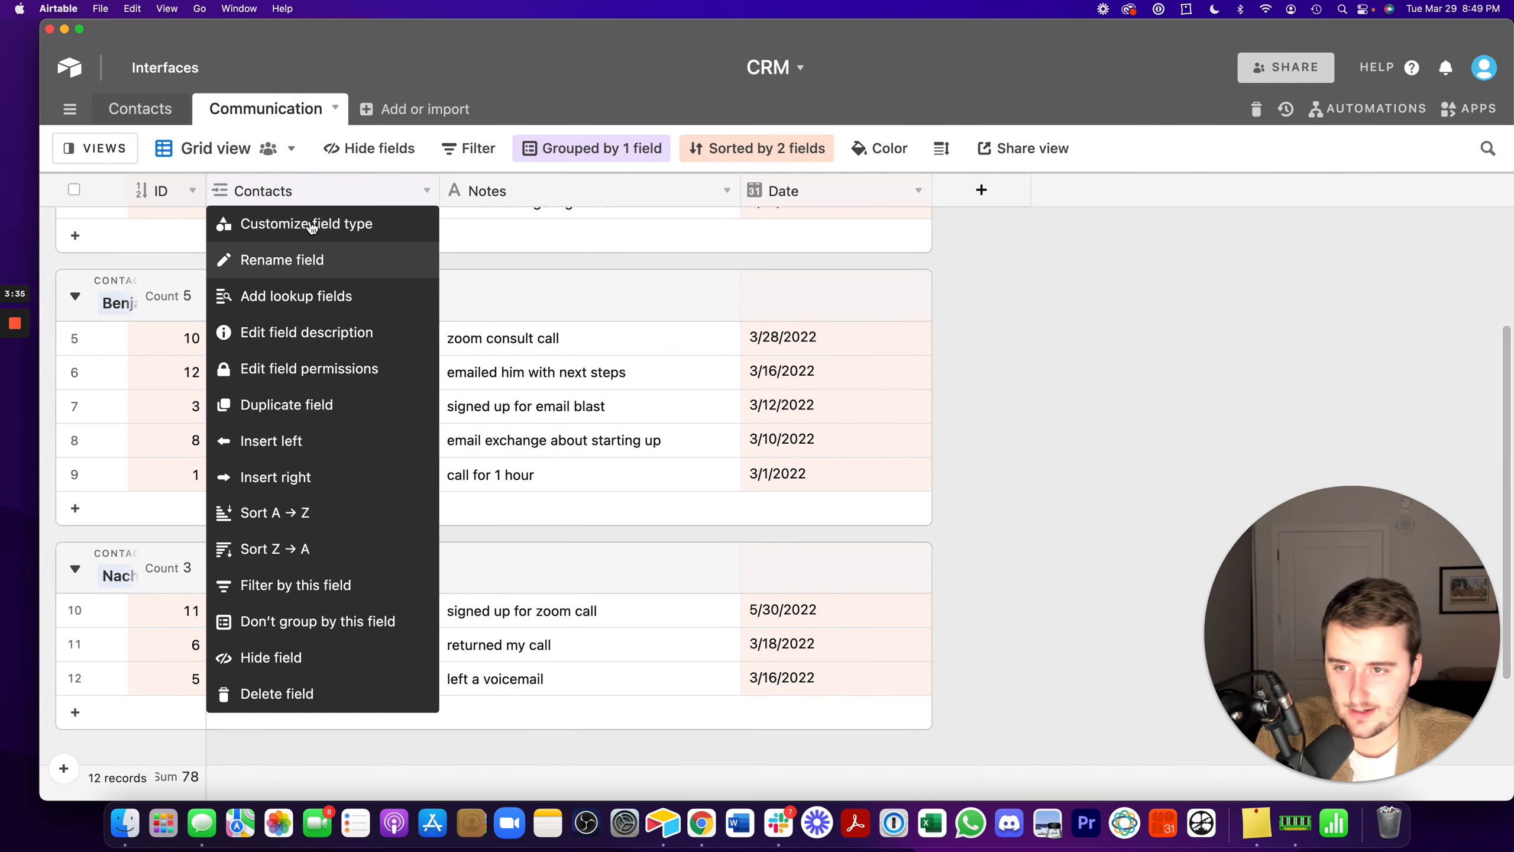
pyautogui.click(287, 298)
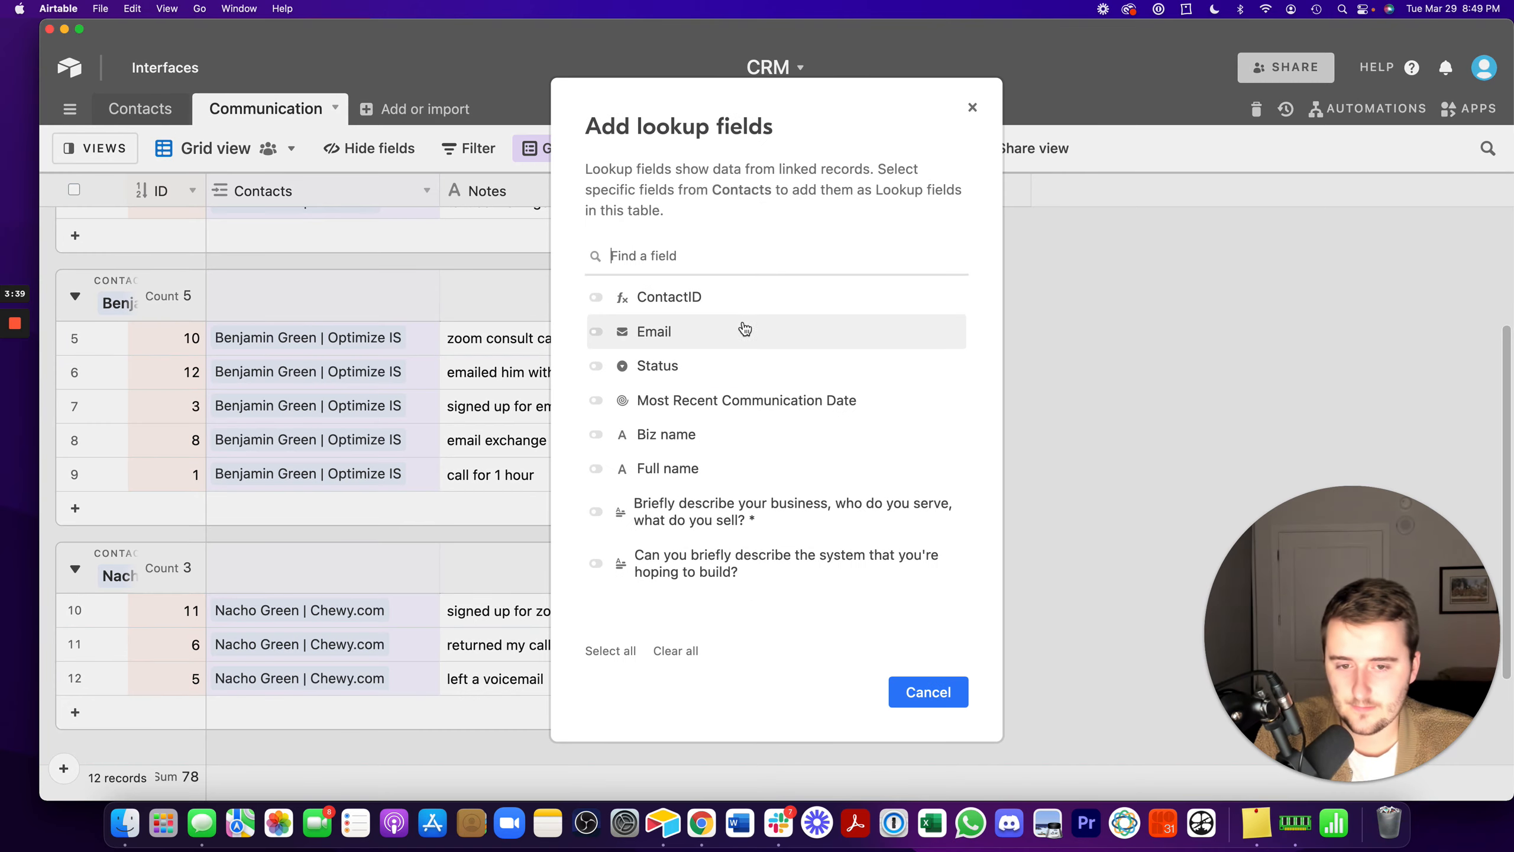
pyautogui.click(725, 408)
pyautogui.click(929, 692)
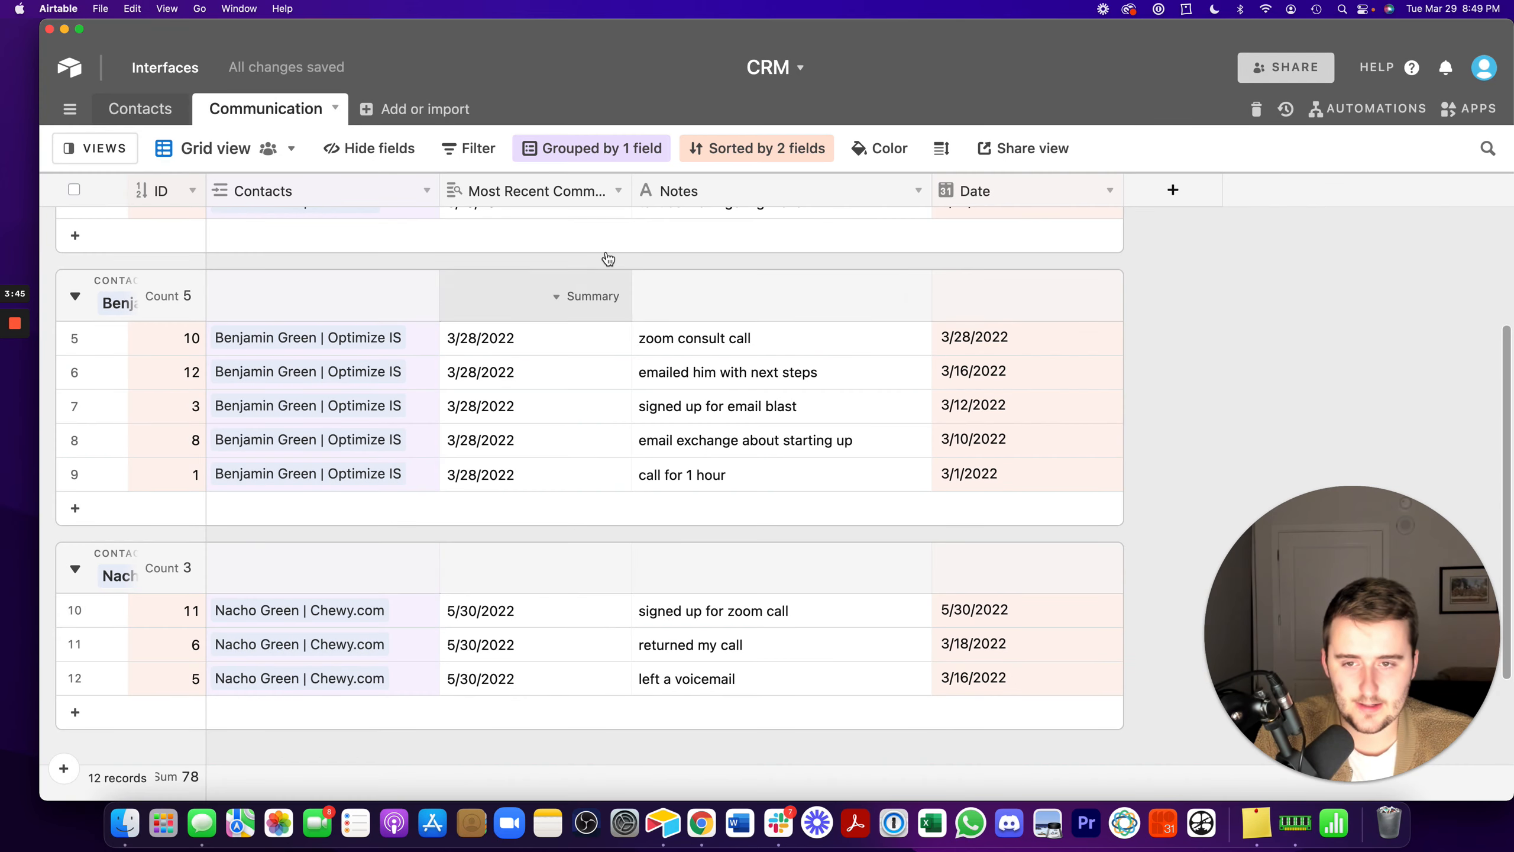
# - Move the Most Recent Communication Date lookup after the Date field and compare the two fields within one contact group
pyautogui.moveTo(535, 191); pyautogui.dragTo(1068, 231)
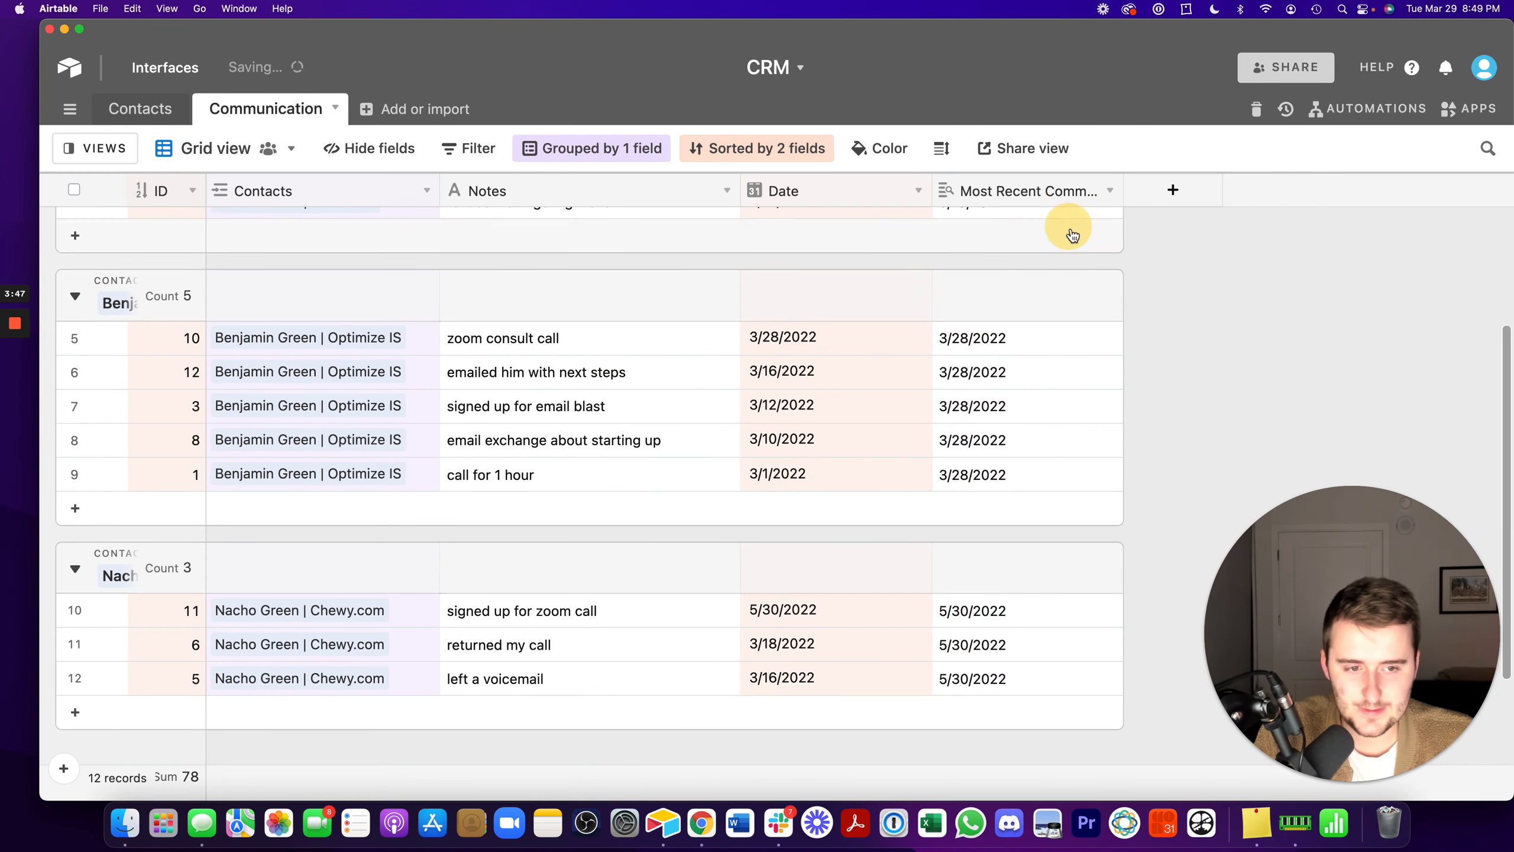
pyautogui.moveTo(1004, 338); pyautogui.dragTo(1018, 472)
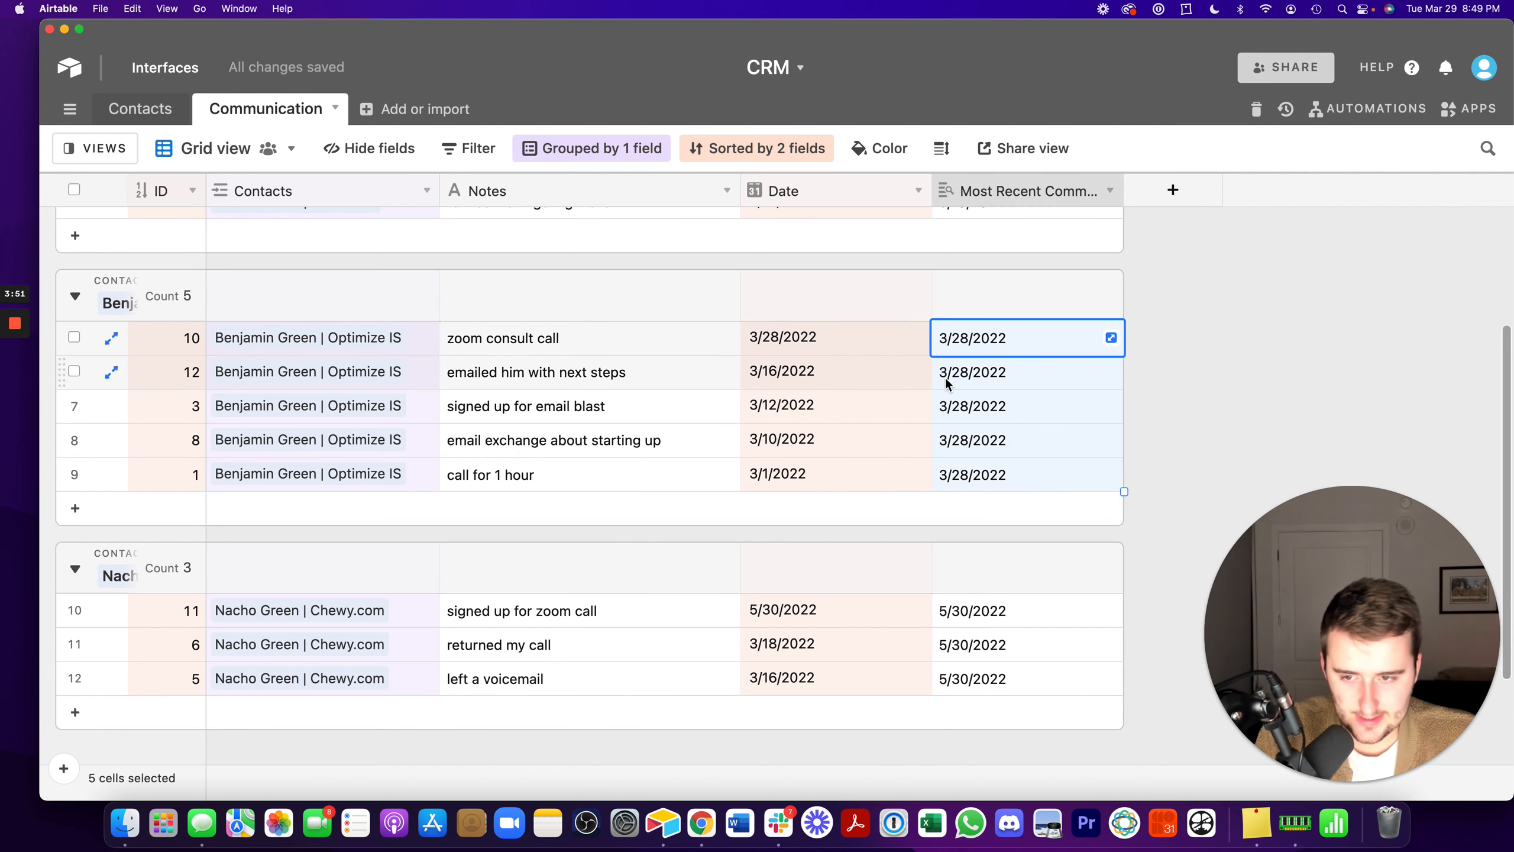
pyautogui.click(876, 338)
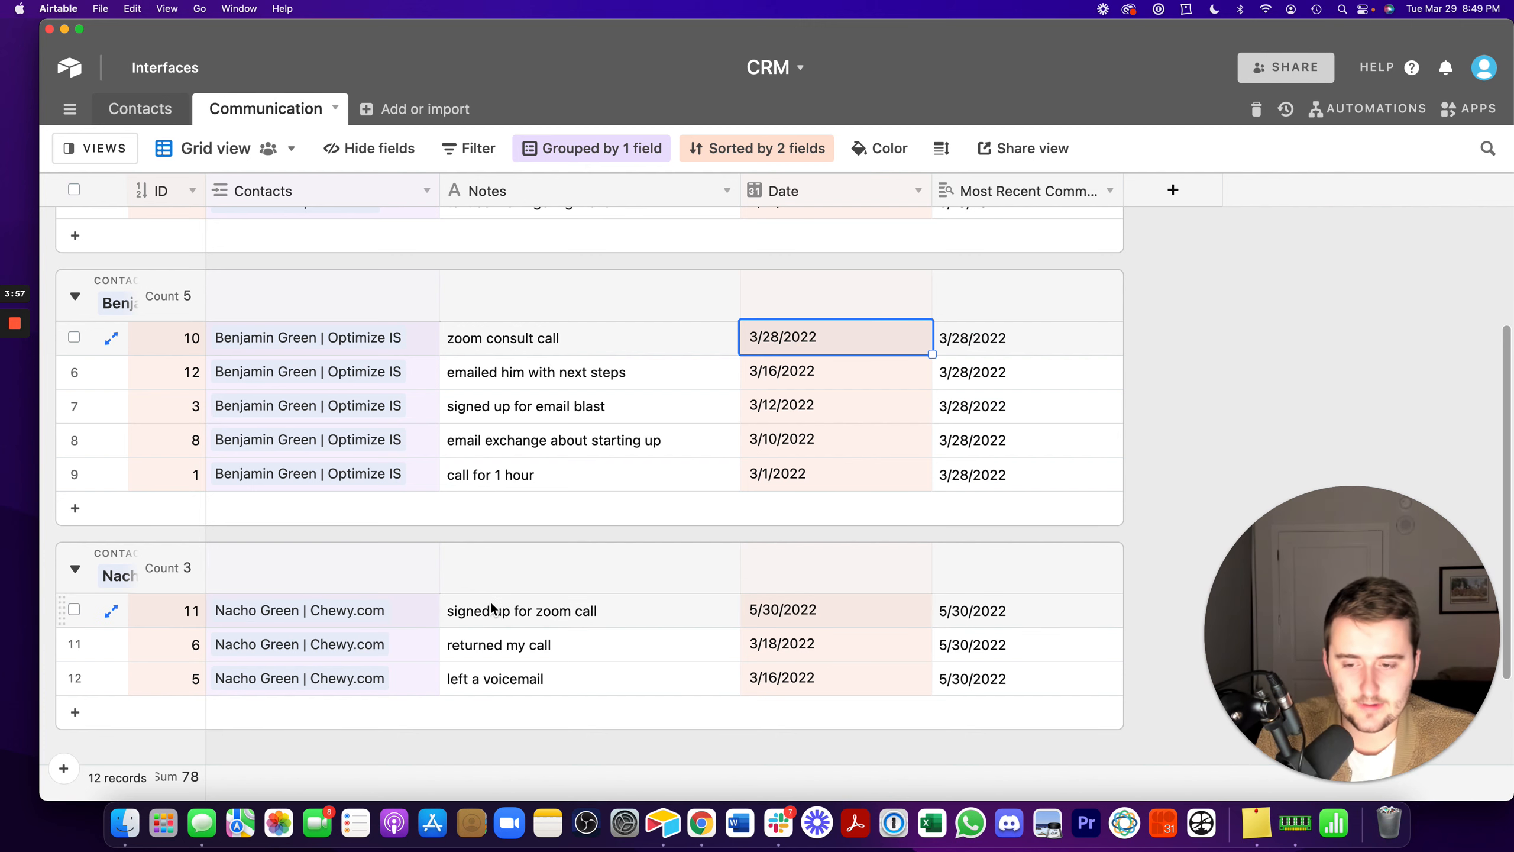
# - Narrow the Contacts, Notes, Date and Most Recent Communication Date columns of the Communication table
pyautogui.moveTo(434, 200); pyautogui.dragTo(339, 200)
pyautogui.moveTo(639, 191); pyautogui.dragTo(467, 223)
pyautogui.click(992, 357)
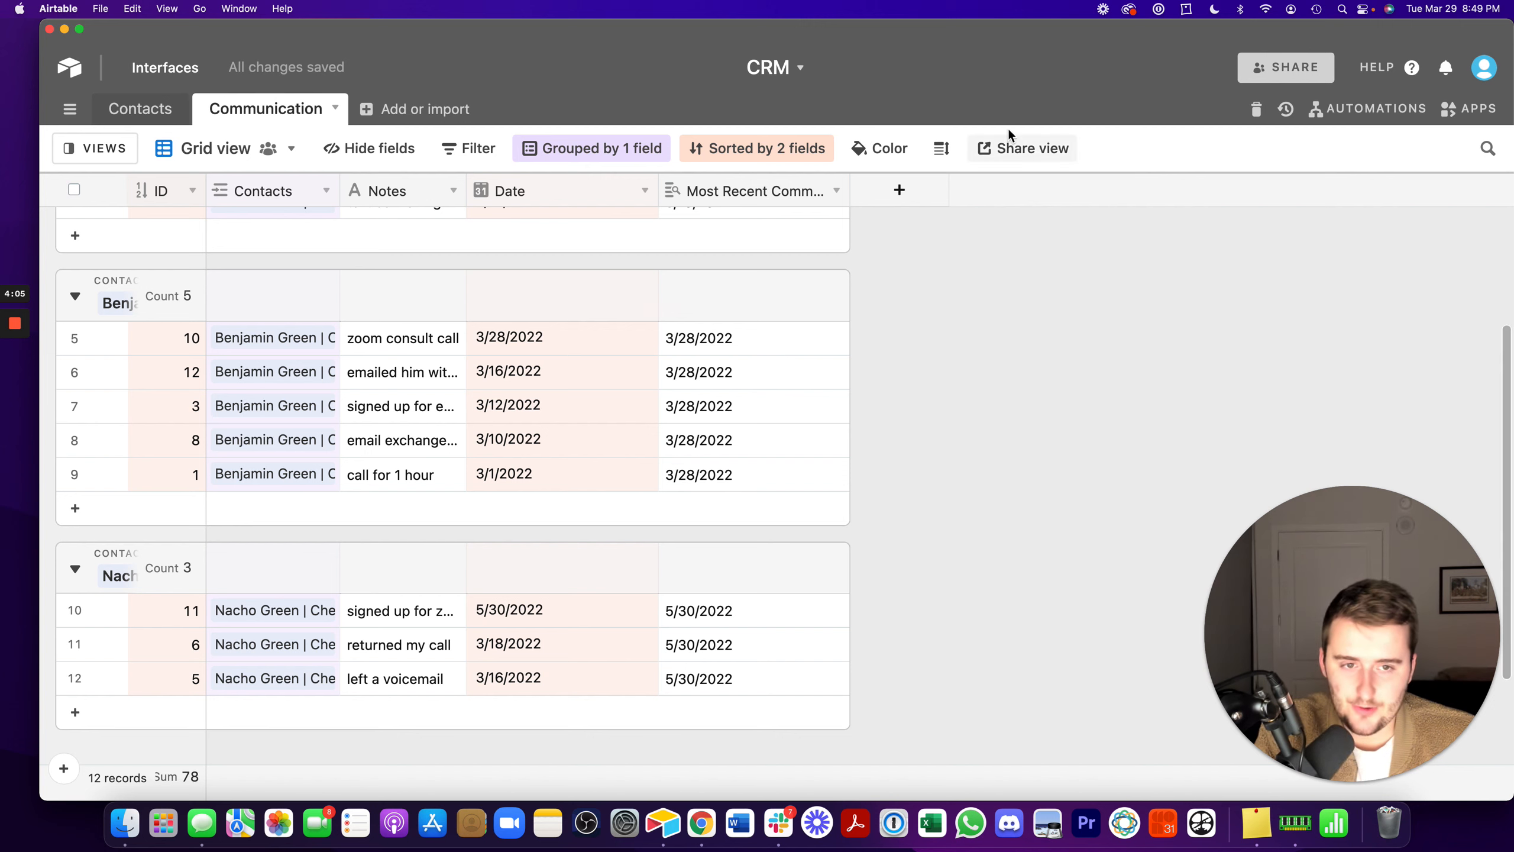
pyautogui.moveTo(849, 192); pyautogui.dragTo(796, 209)
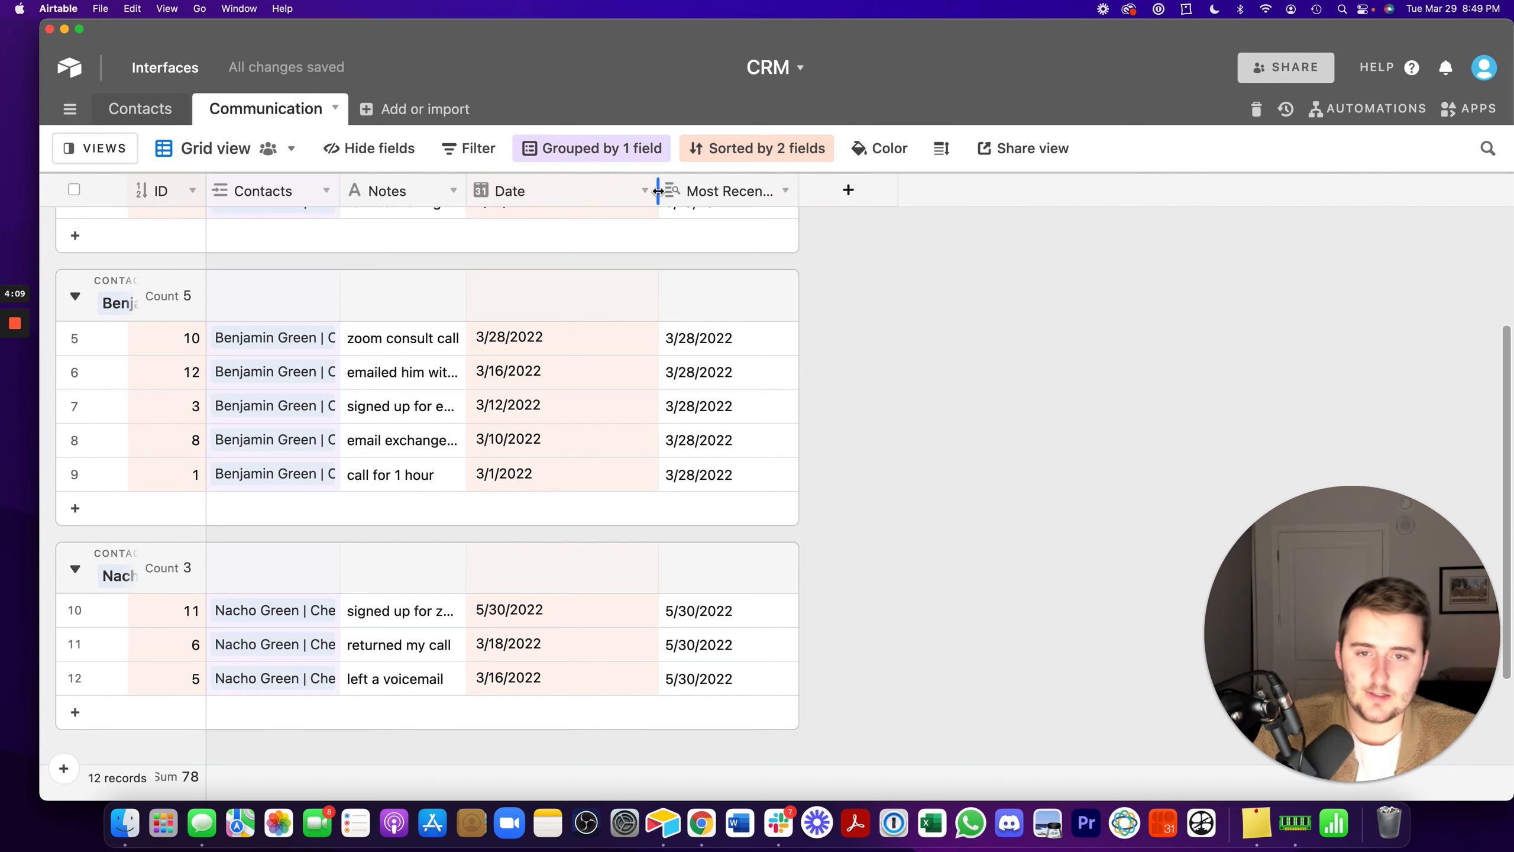
pyautogui.moveTo(659, 192); pyautogui.dragTo(569, 197)
# - Start a new field after the lookup in the Communication table and set its type to Formula
pyautogui.click(759, 193)
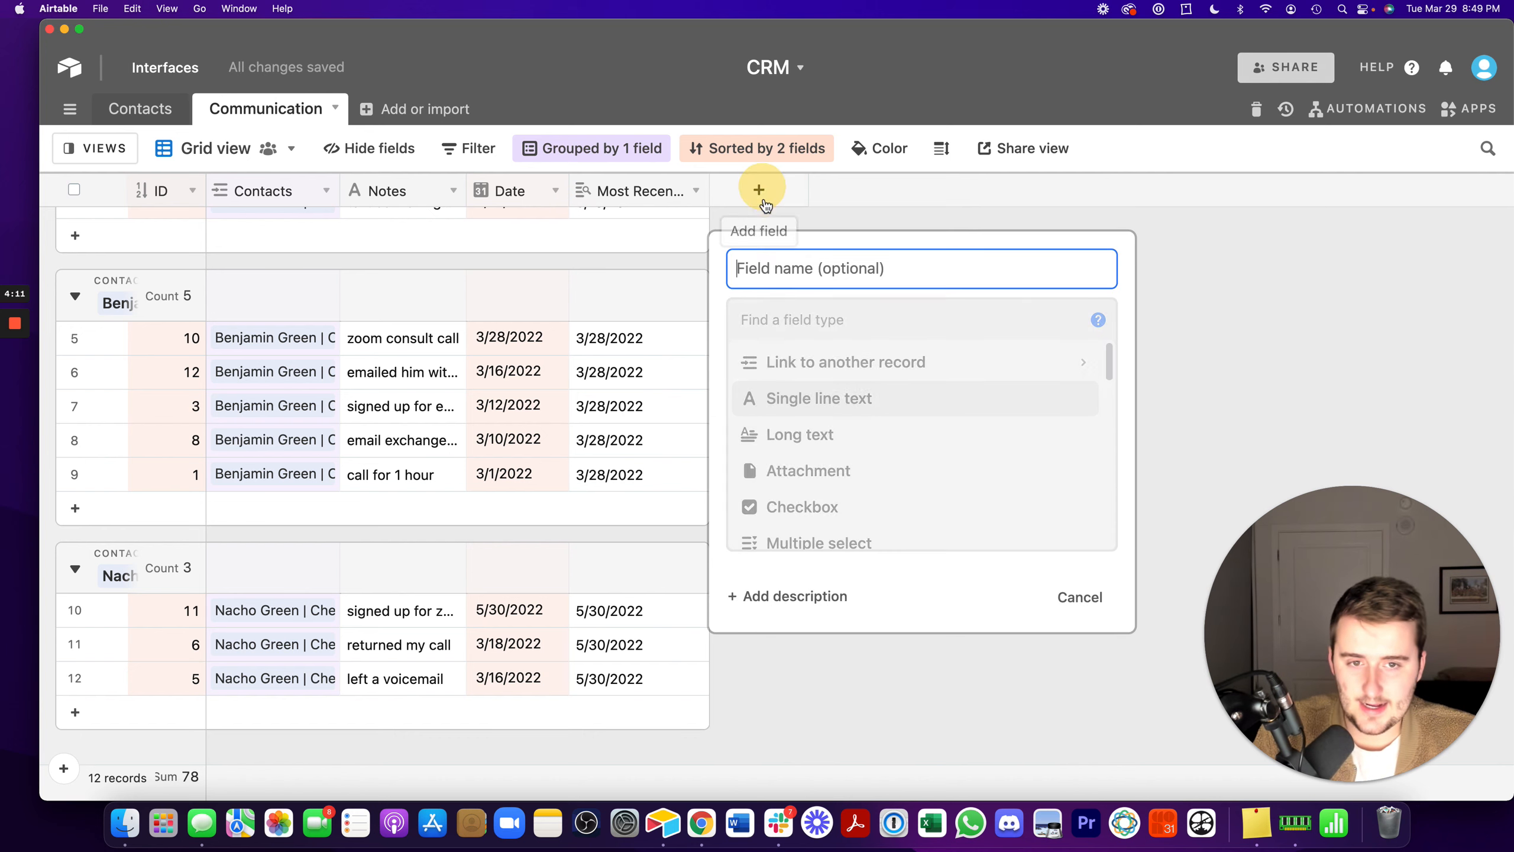
pyautogui.click(799, 319)
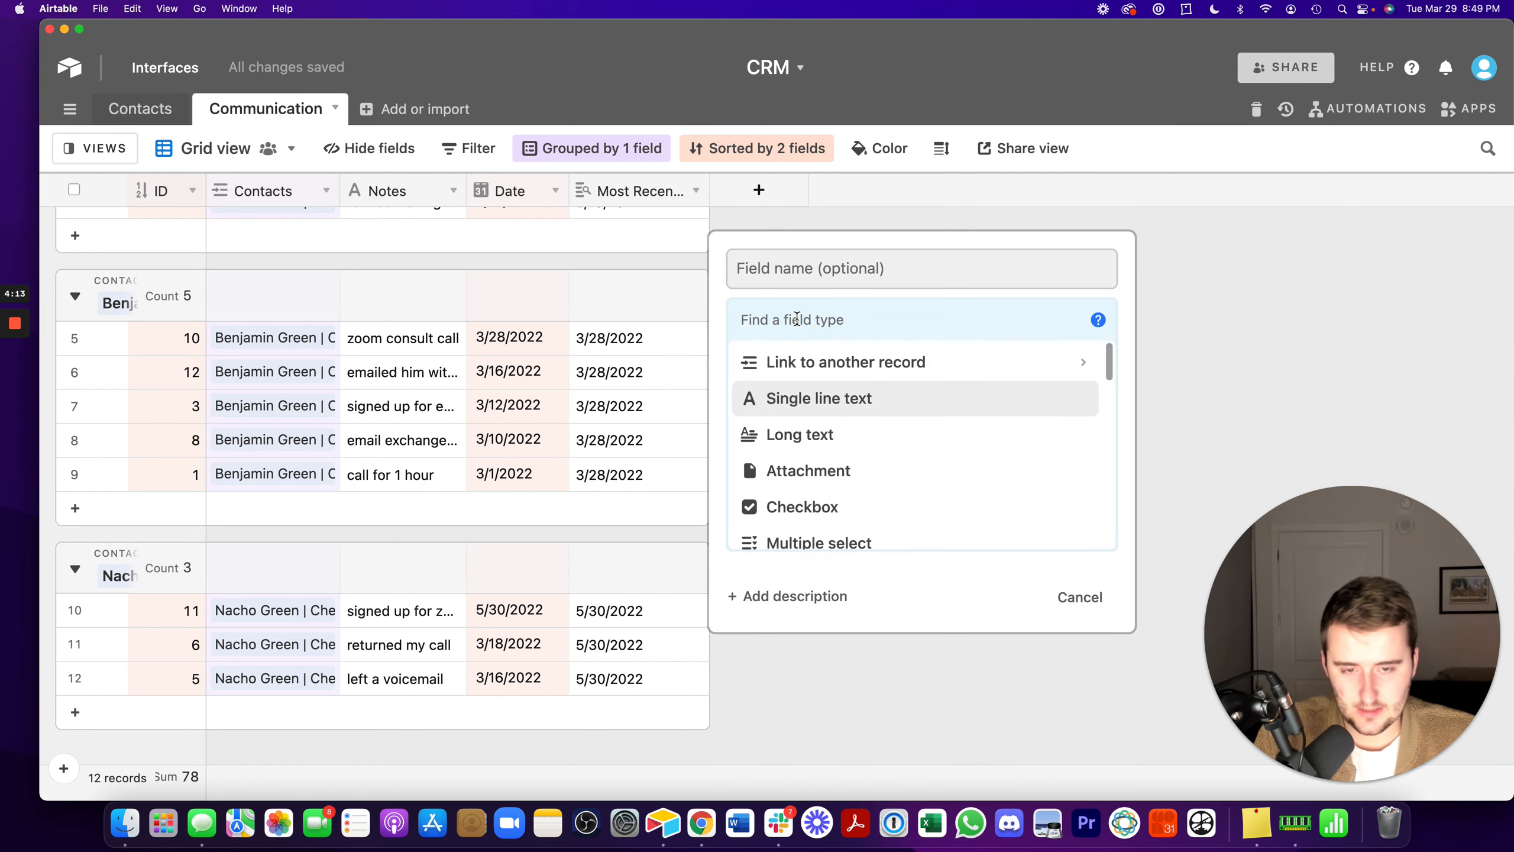
pyautogui.write('f')
pyautogui.click(784, 361)
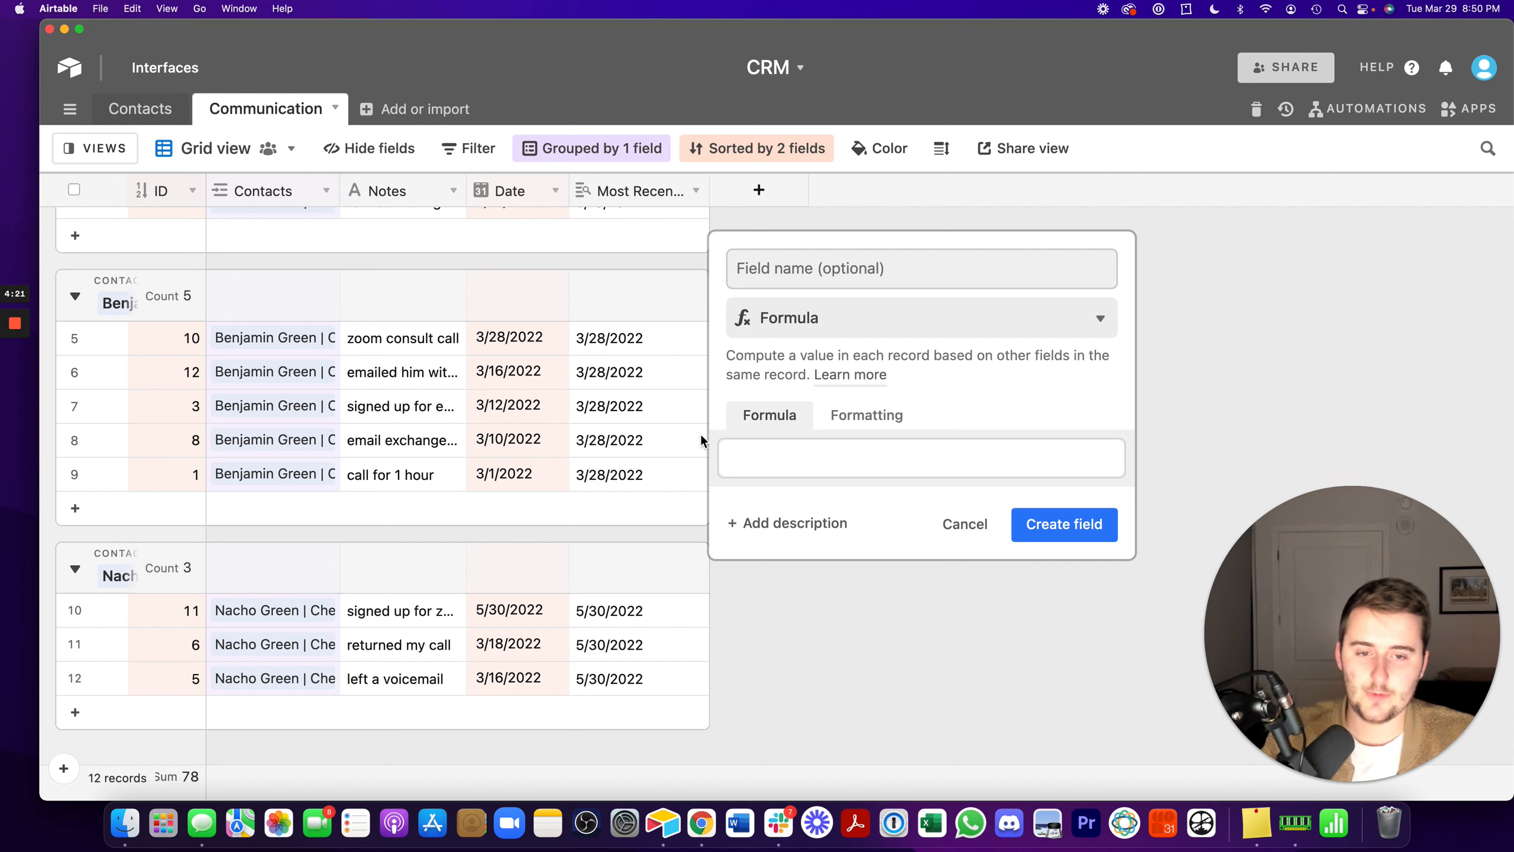
# - Begin an IF formula whose condition tests whether Date equals {Most Recent Communication Date (from Contacts)}
pyautogui.click(769, 460)
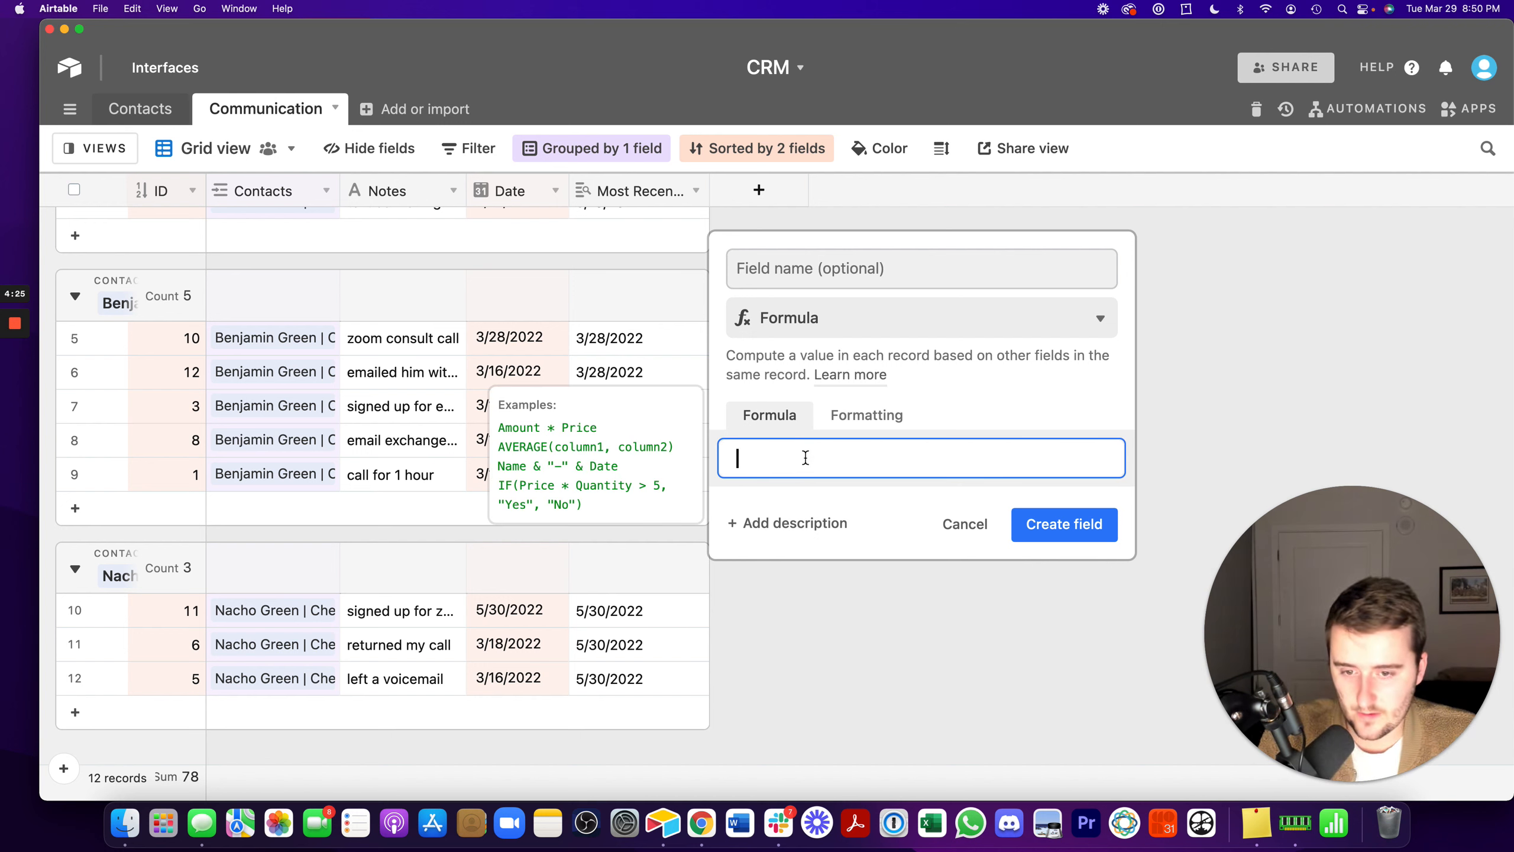
pyautogui.write('if')
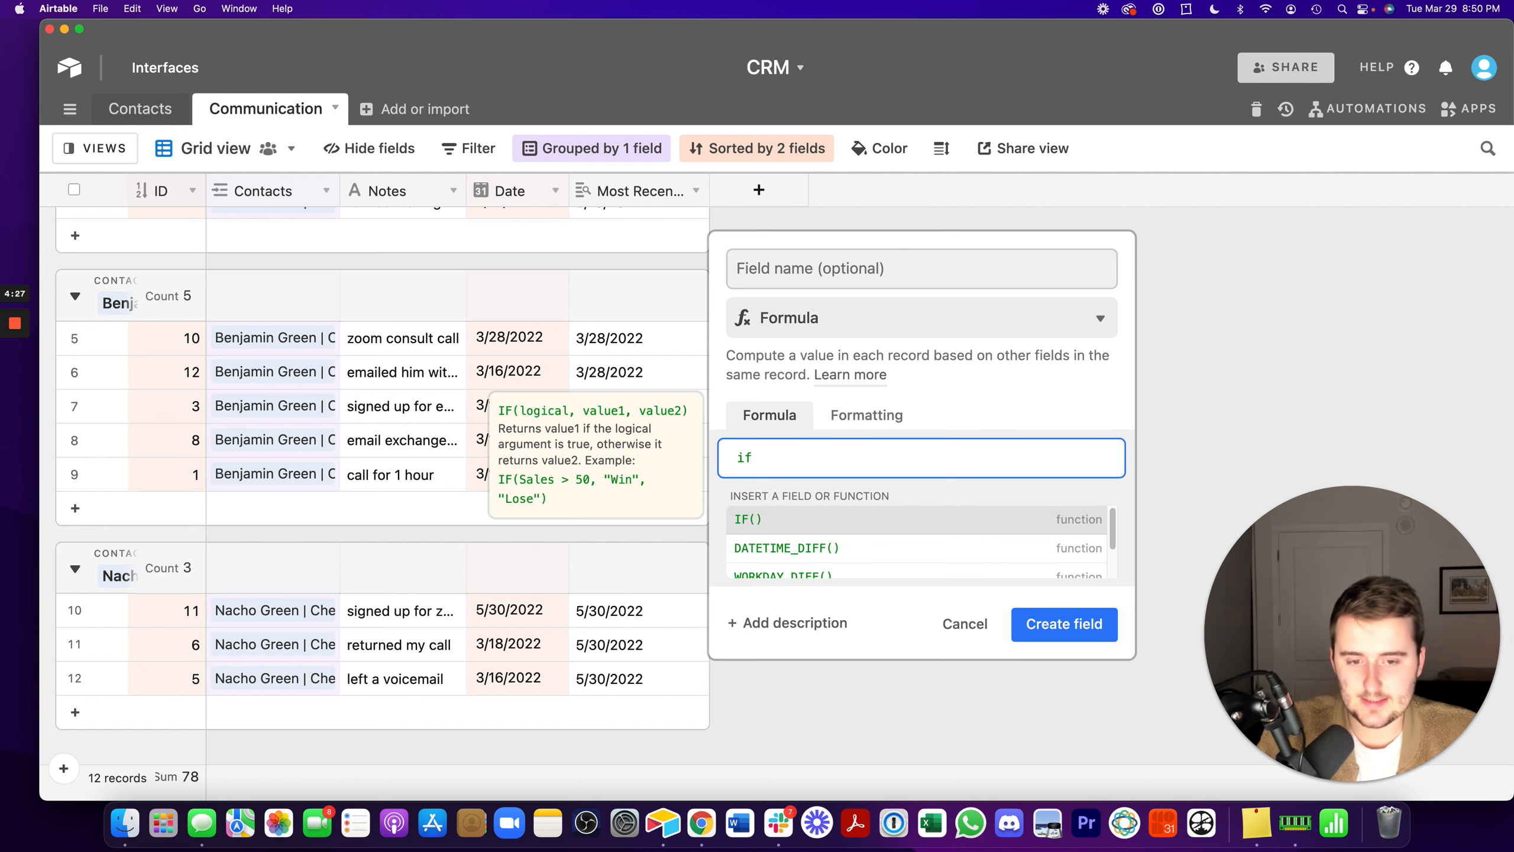
pyautogui.click(784, 525)
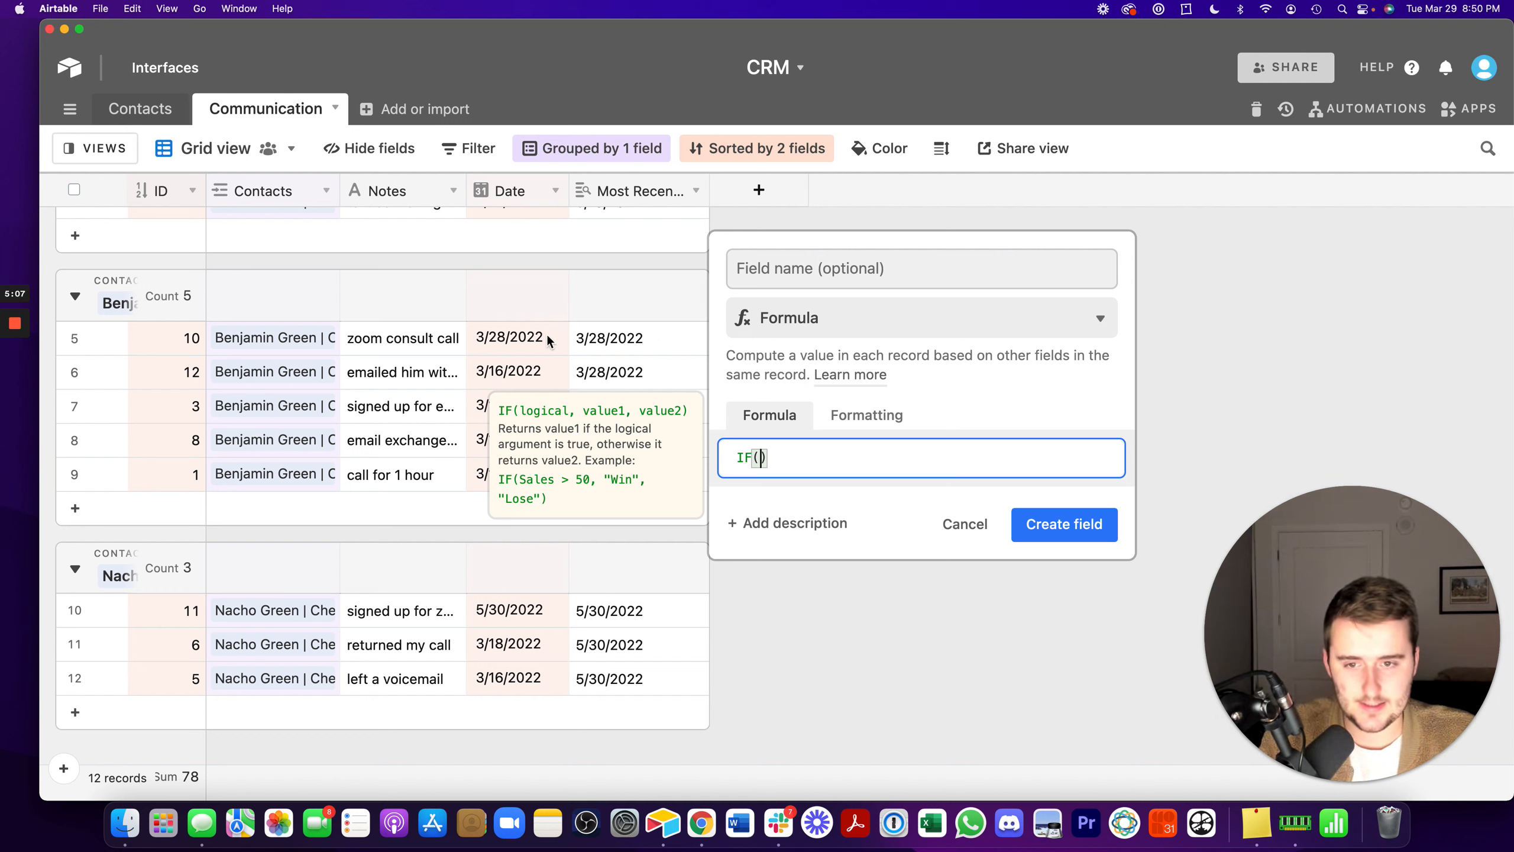
pyautogui.write('Date')
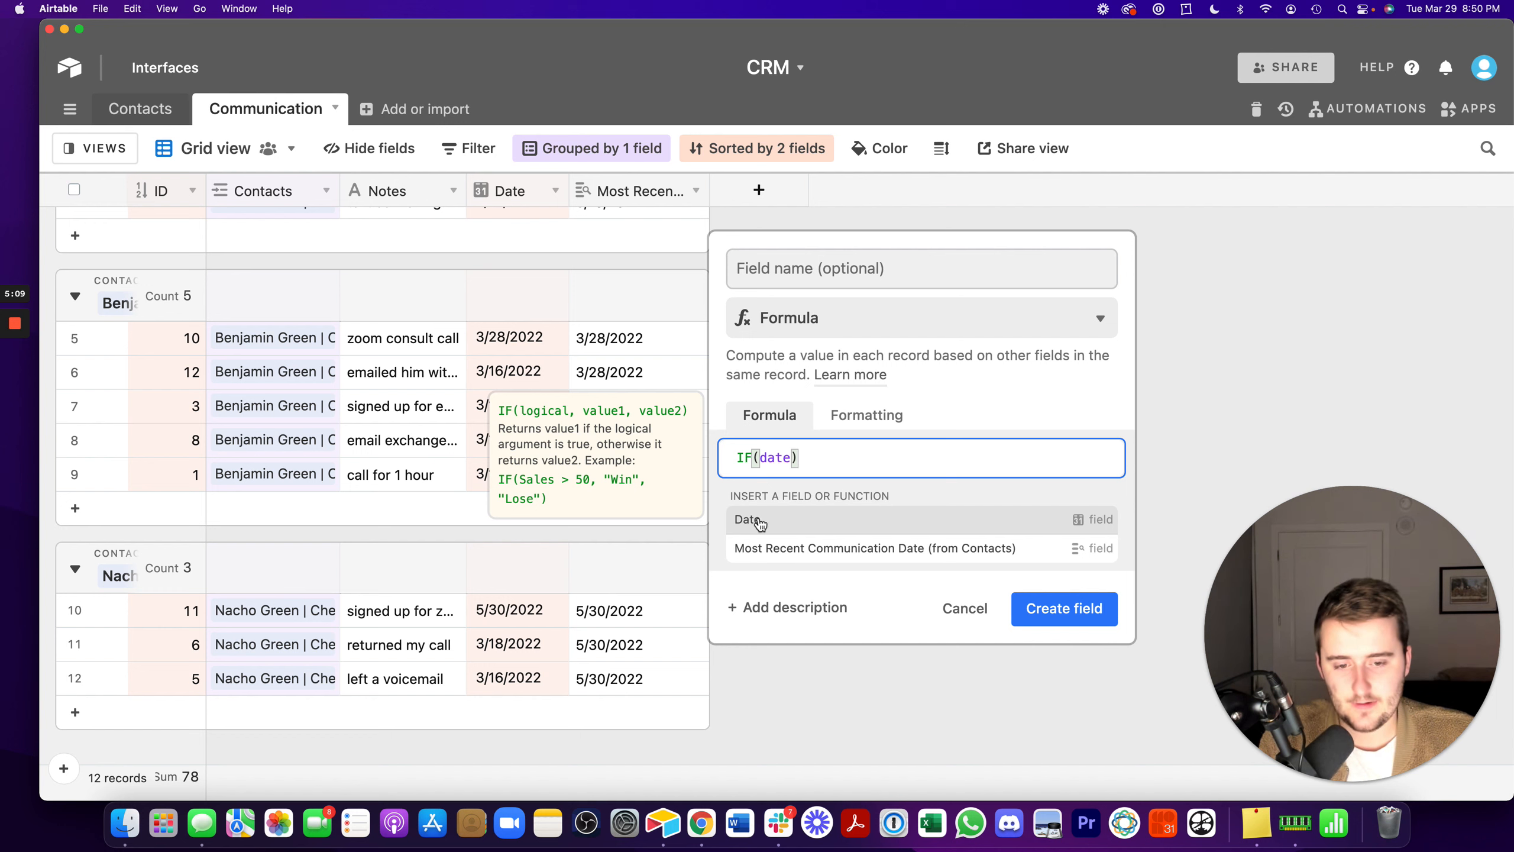
pyautogui.click(766, 525)
pyautogui.write('=most')
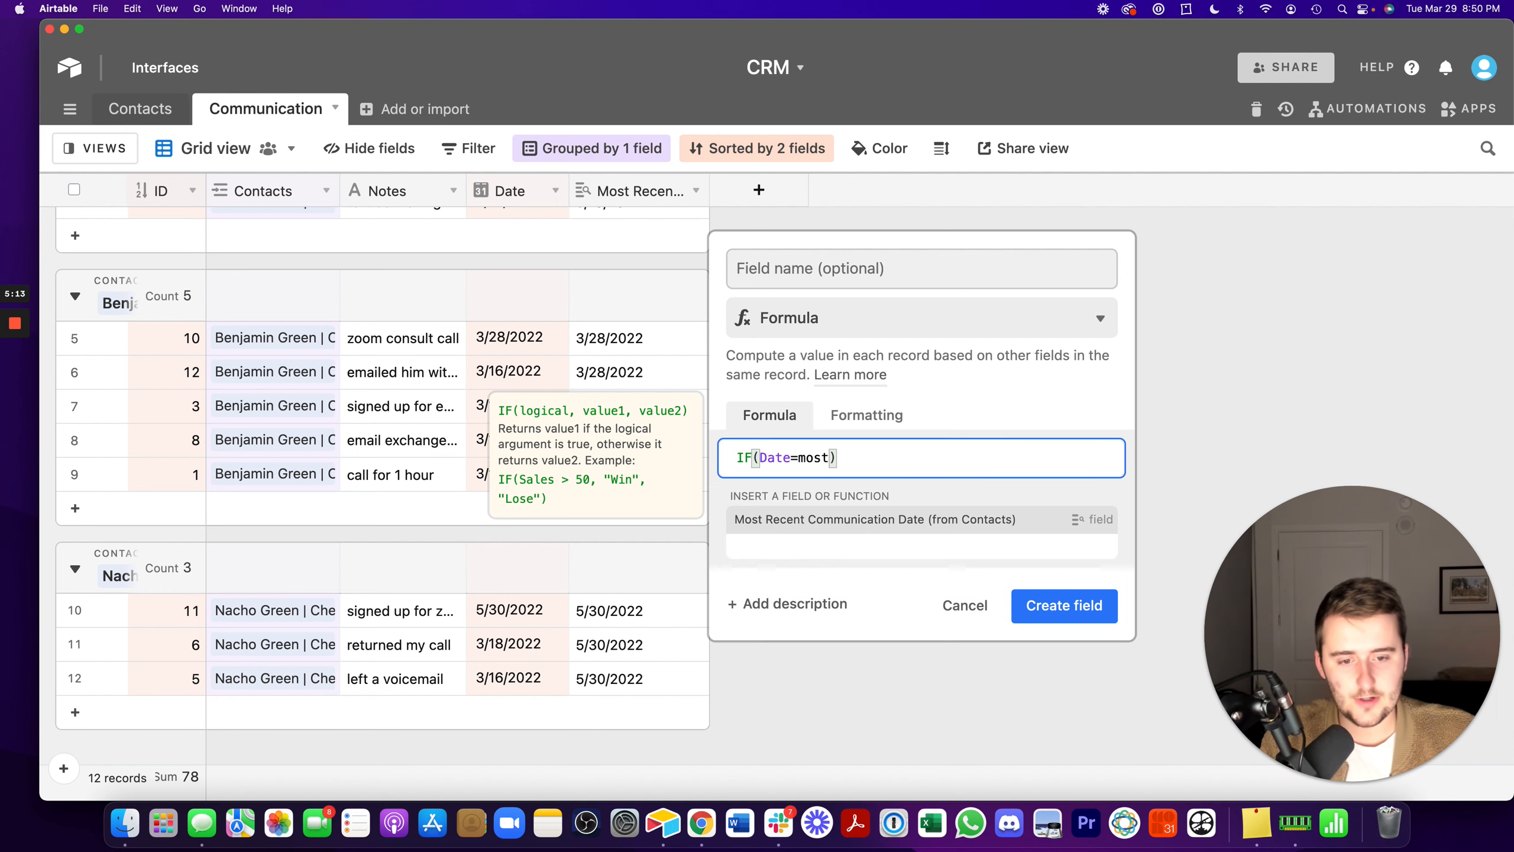
pyautogui.click(974, 525)
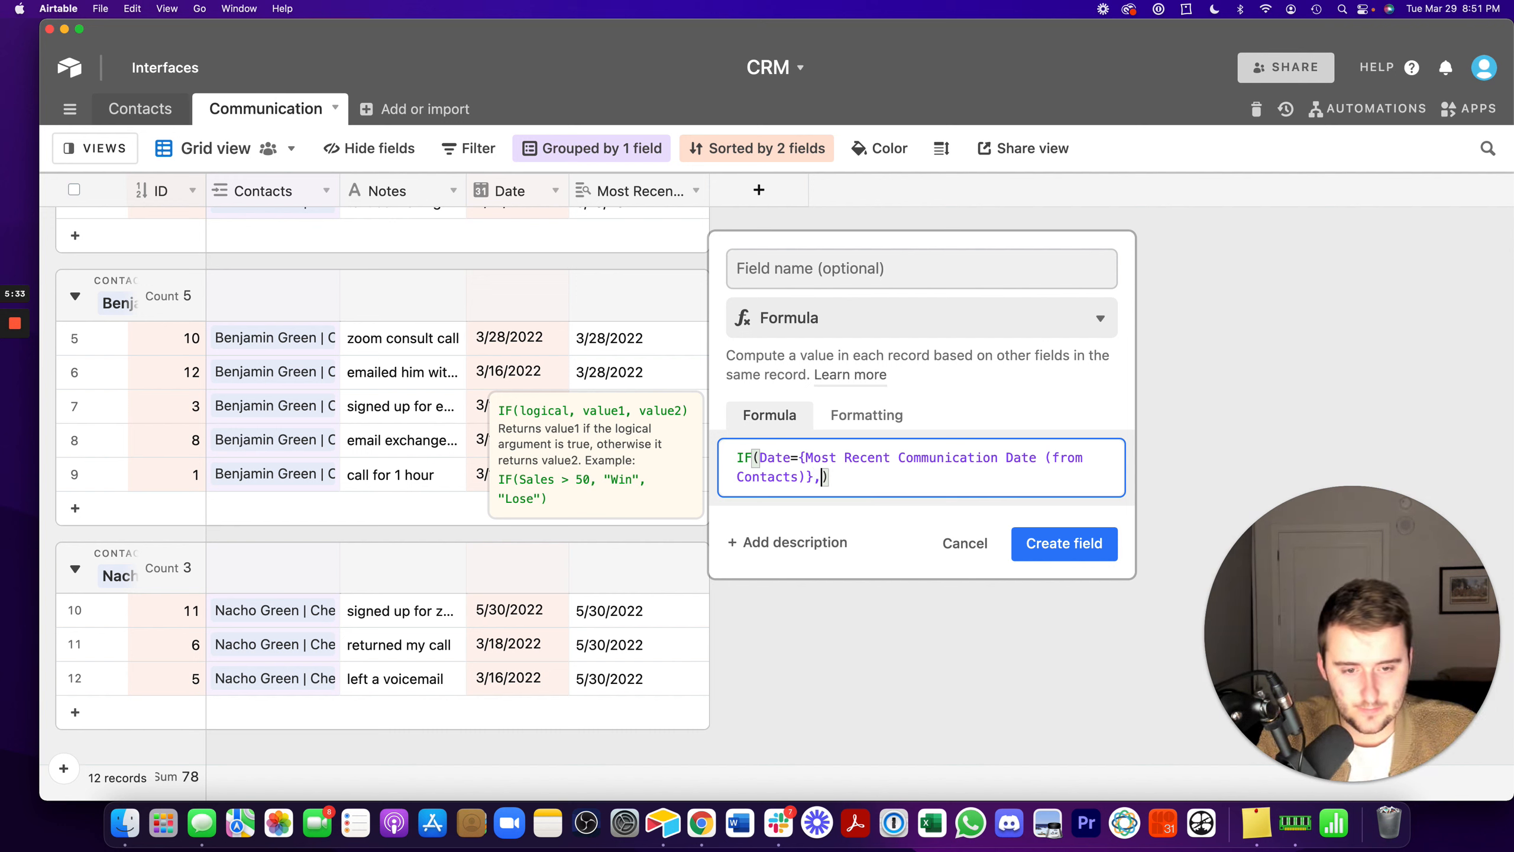
# - Make the IF formula return the text "Most Recent" when its condition is true
pyautogui.write(',')
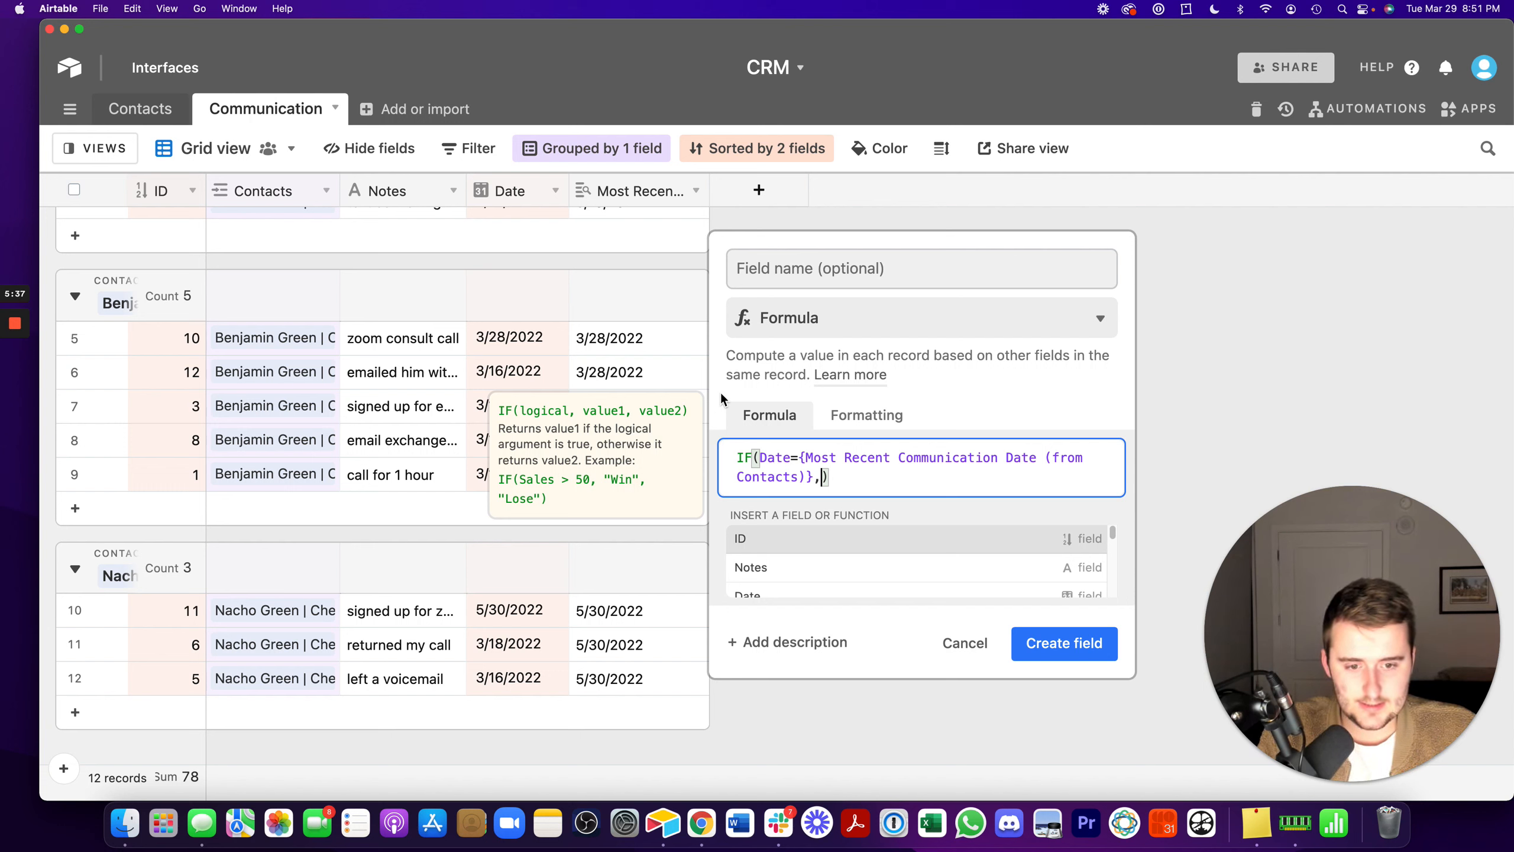
pyautogui.write('"M')
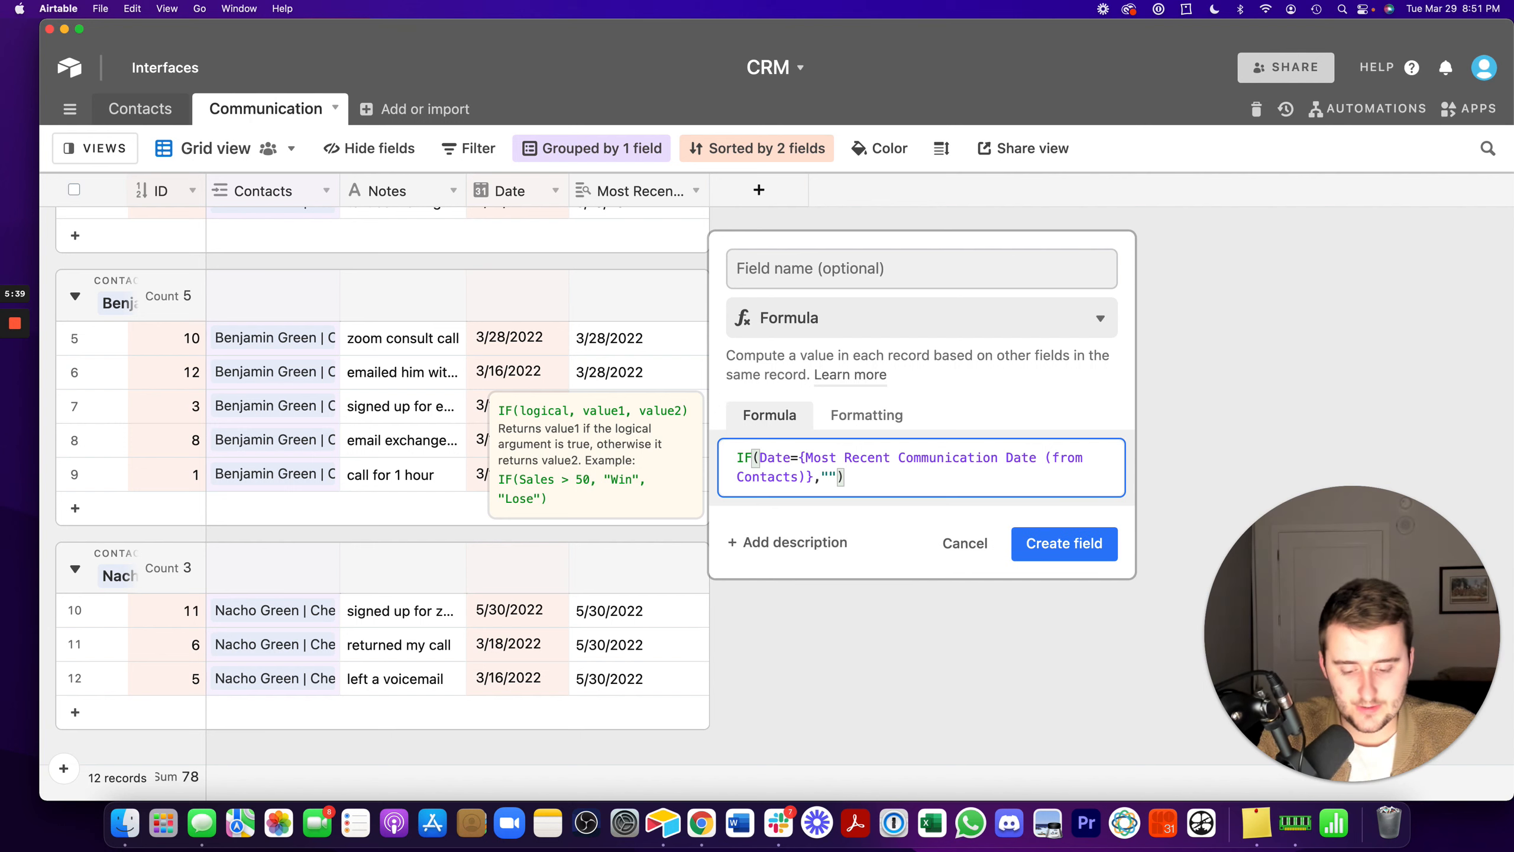
pyautogui.write('ost Re')
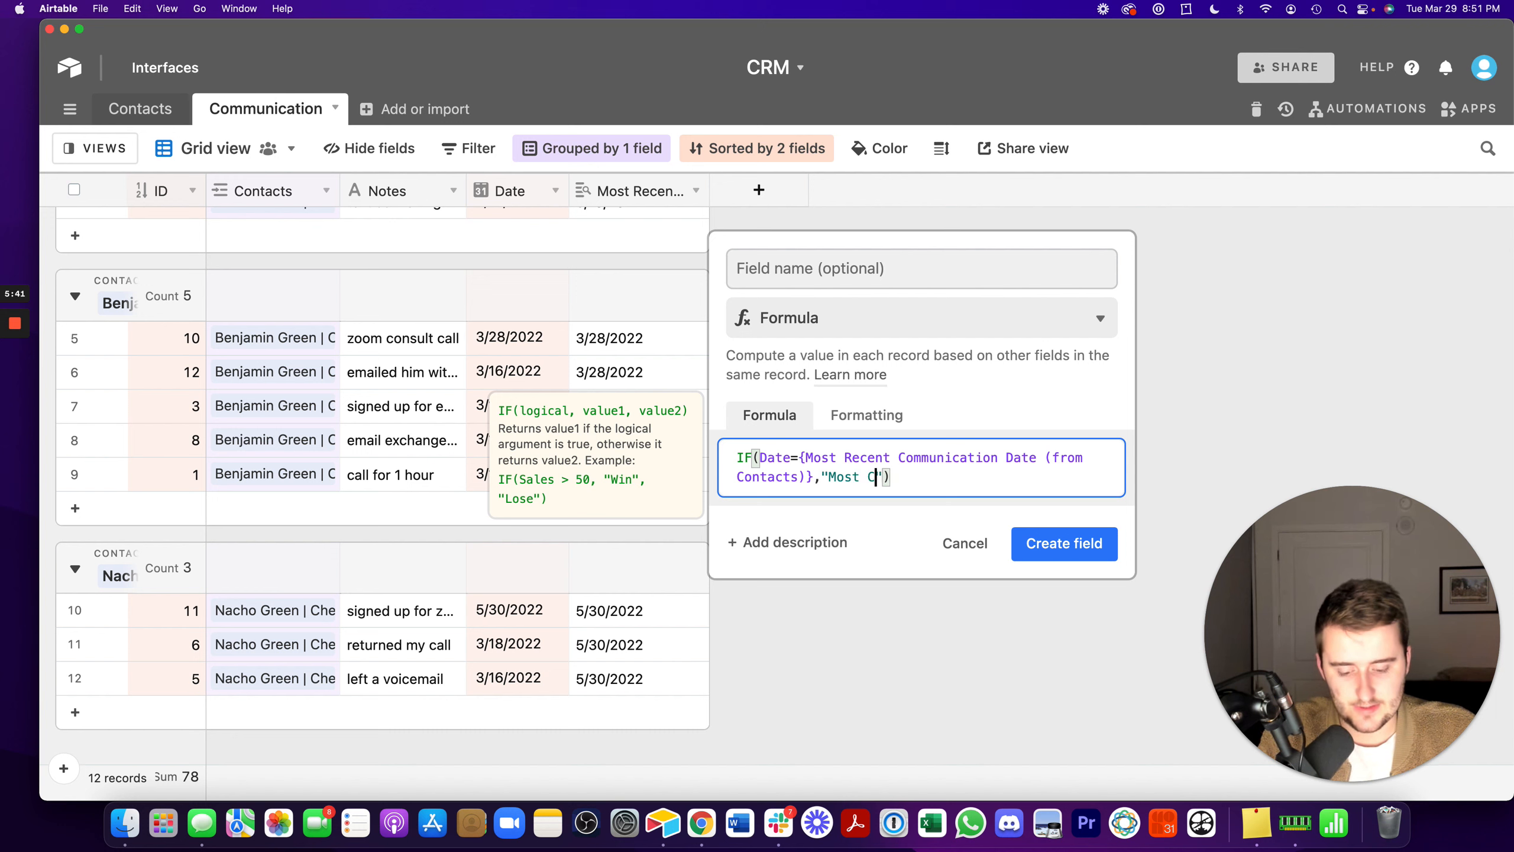
pyautogui.write('cent')
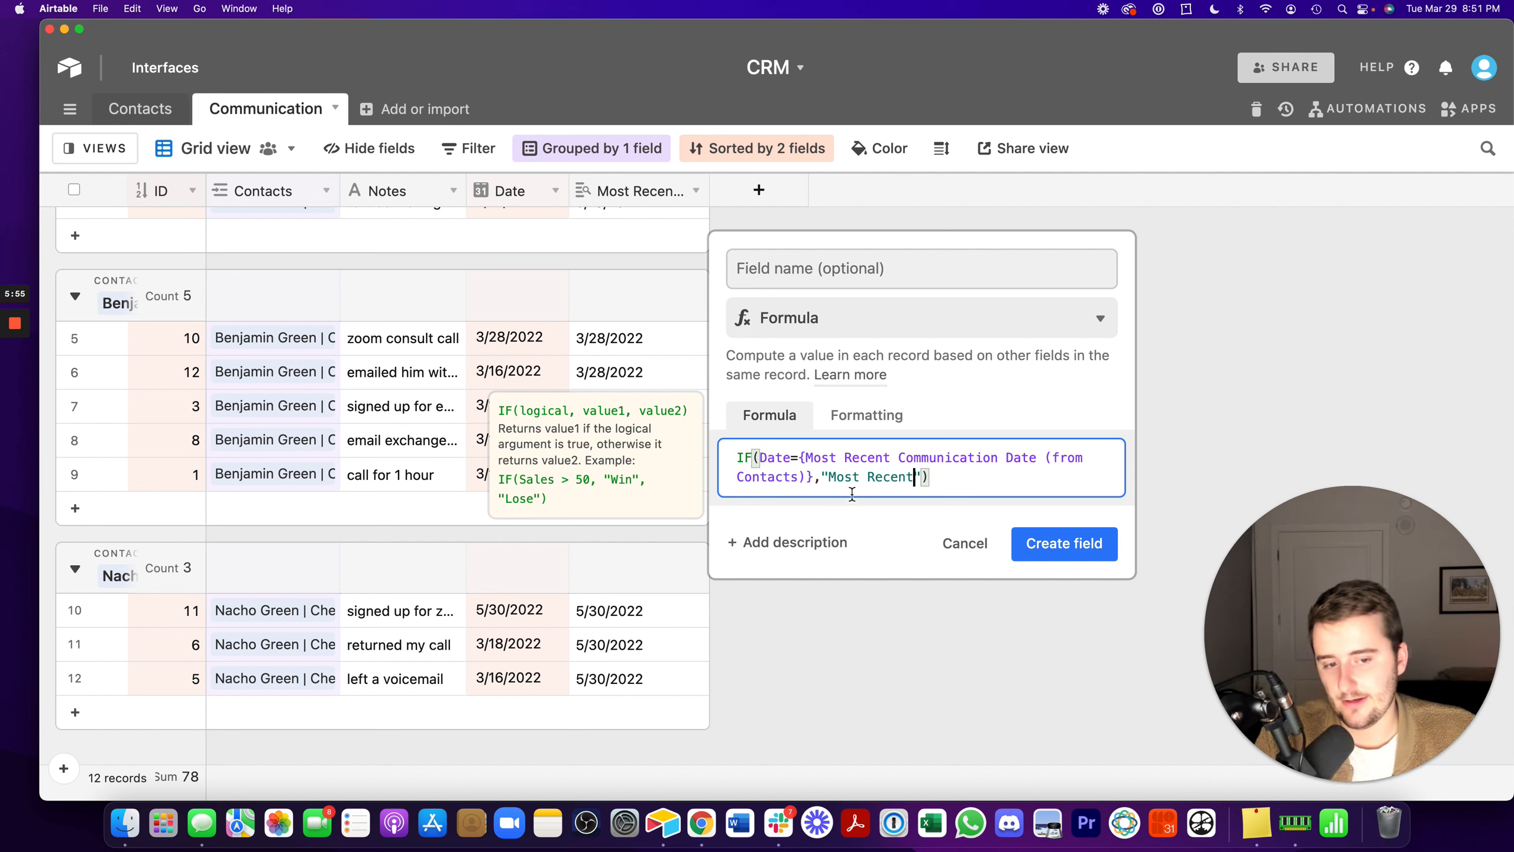
# - Name the formula field "Most Recent?" and create it
pyautogui.click(784, 265)
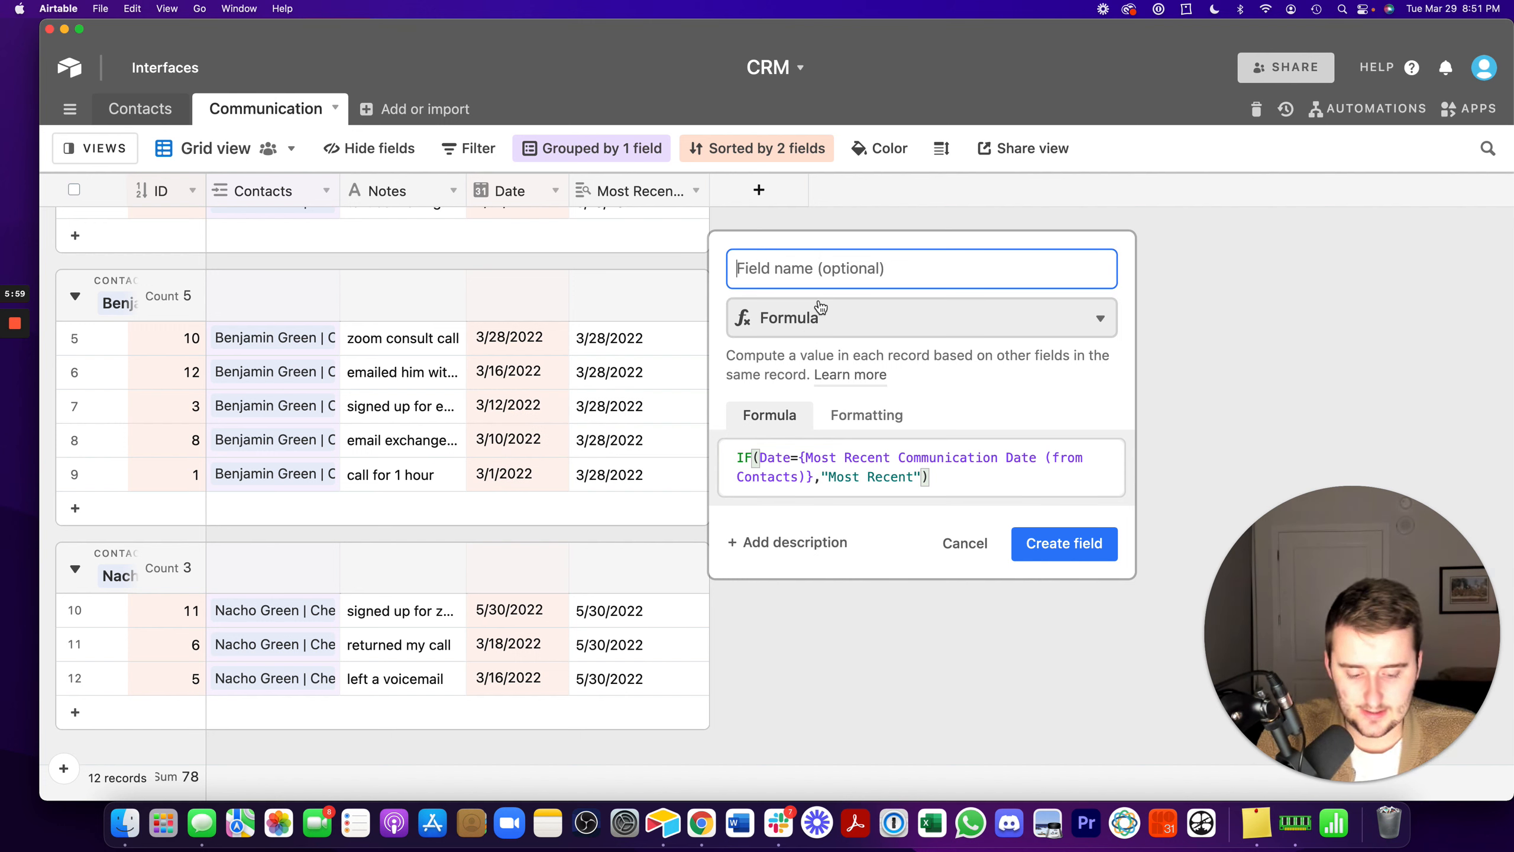
pyautogui.write('Most Recent')
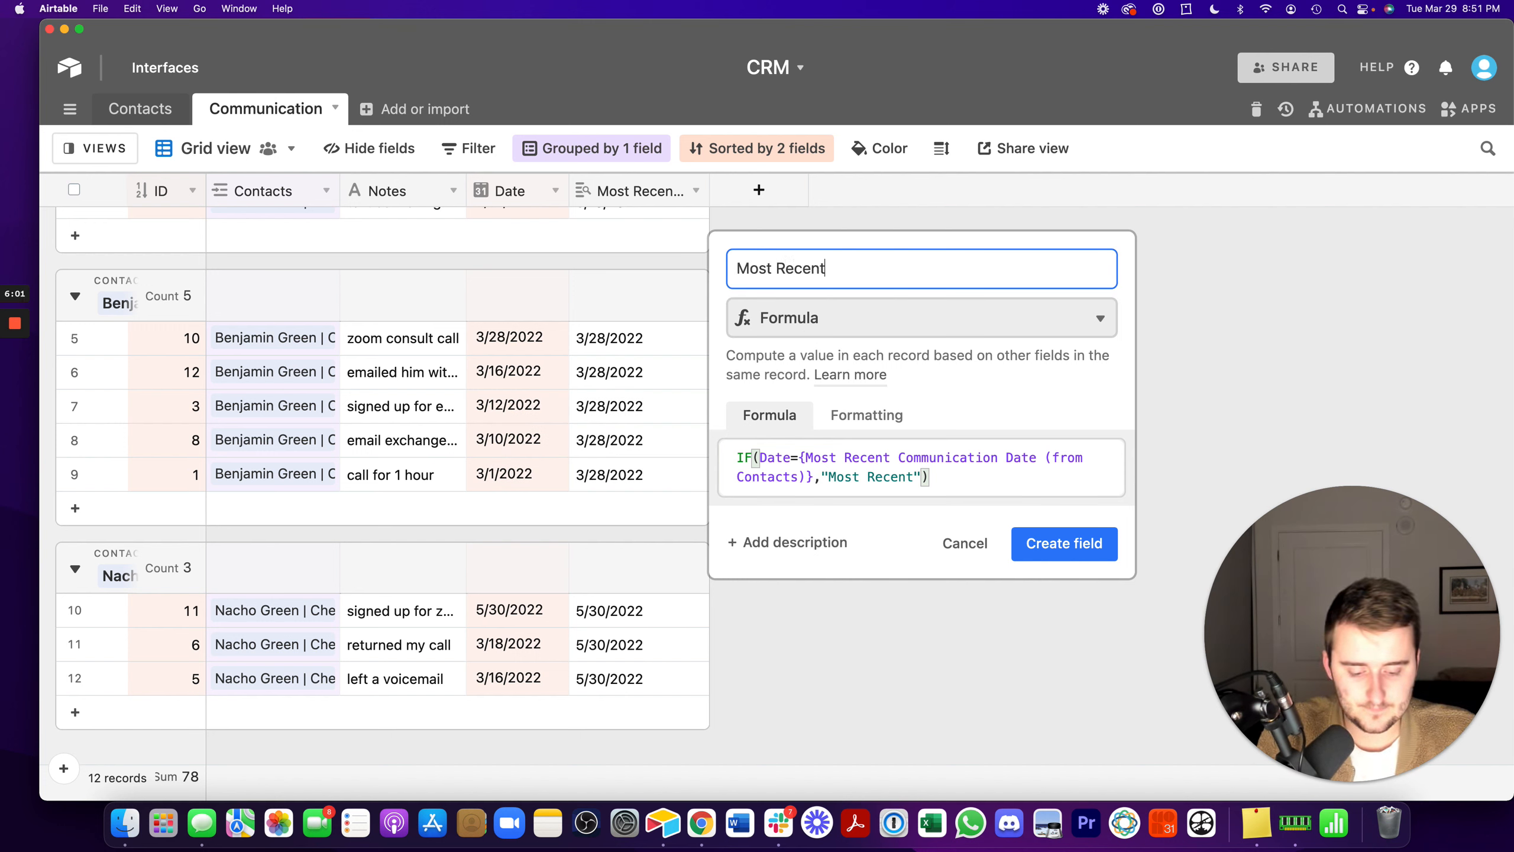
pyautogui.write('?')
pyautogui.click(1073, 537)
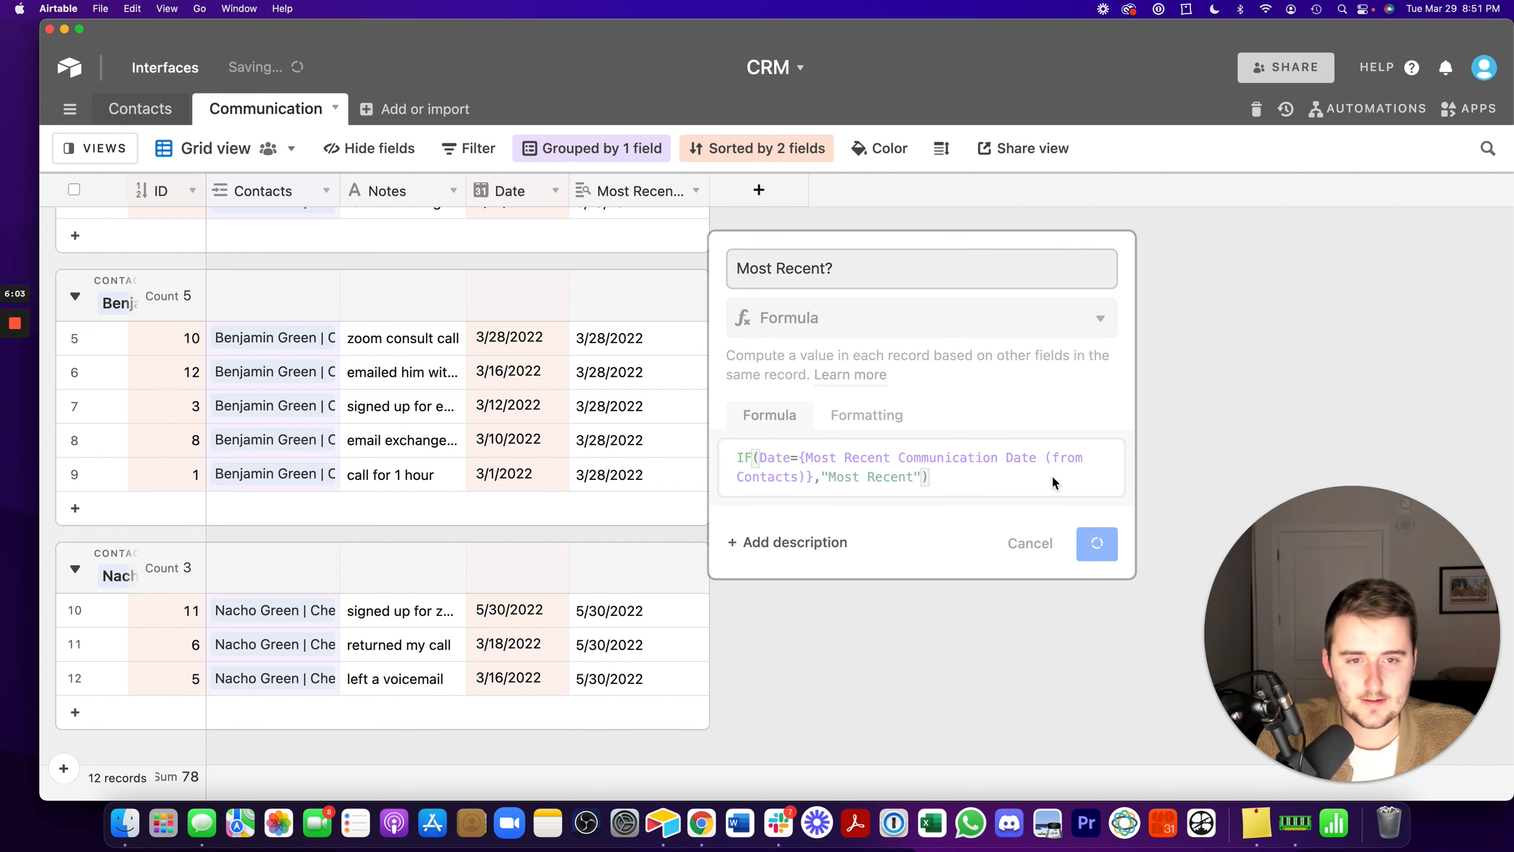
# - Check the Most Recent? results against the latest dates in each contact group of the Communication table
pyautogui.scroll(5, 863, 421)
pyautogui.click(635, 292)
pyautogui.click(507, 292)
pyautogui.click(558, 528)
pyautogui.scroll(-5, 558, 530)
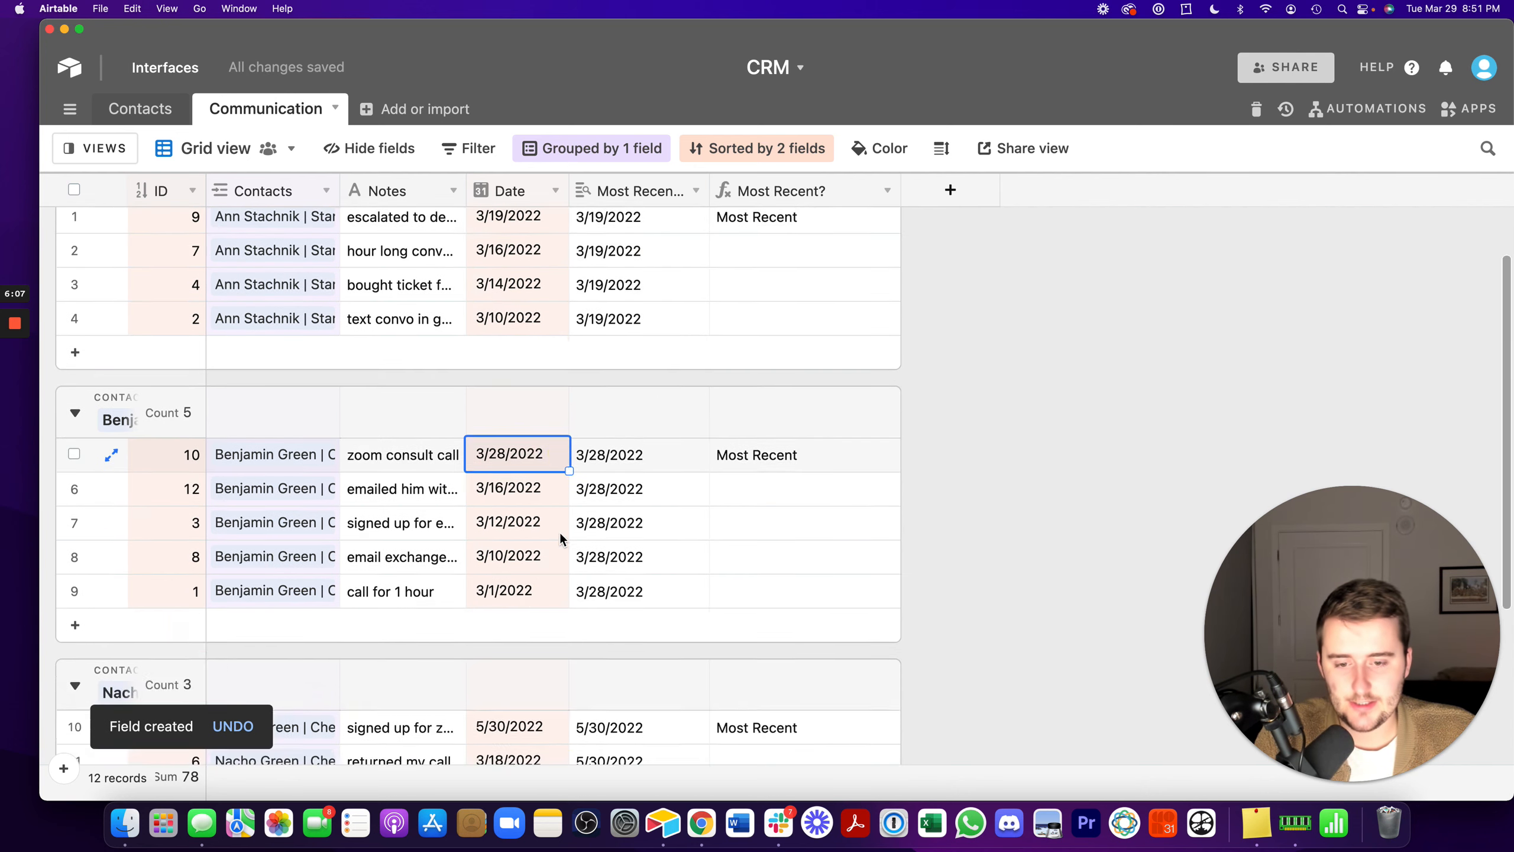
pyautogui.click(542, 490)
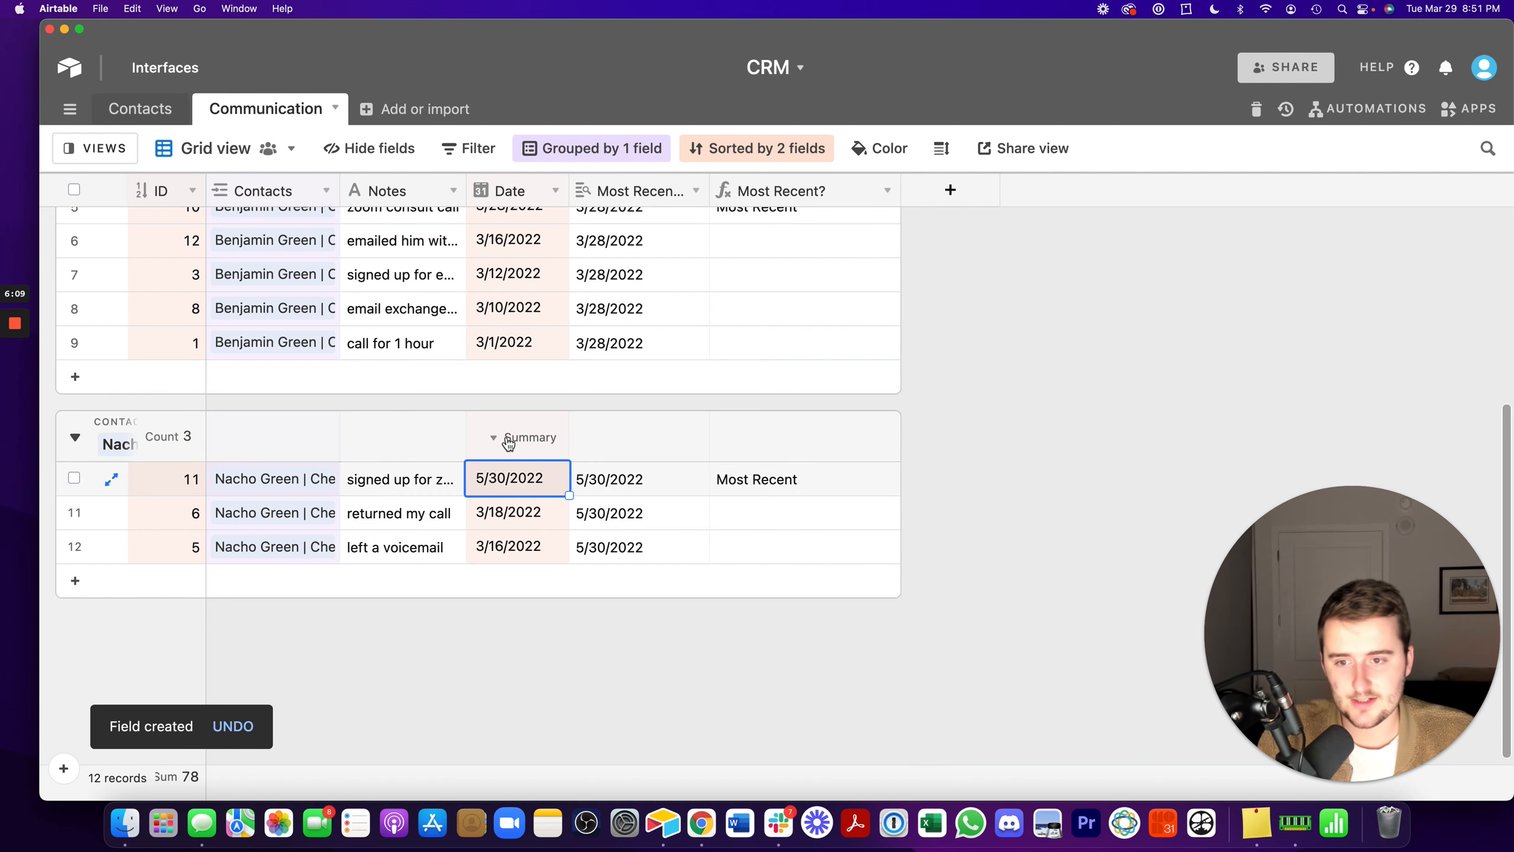
pyautogui.scroll(5, 361, 317)
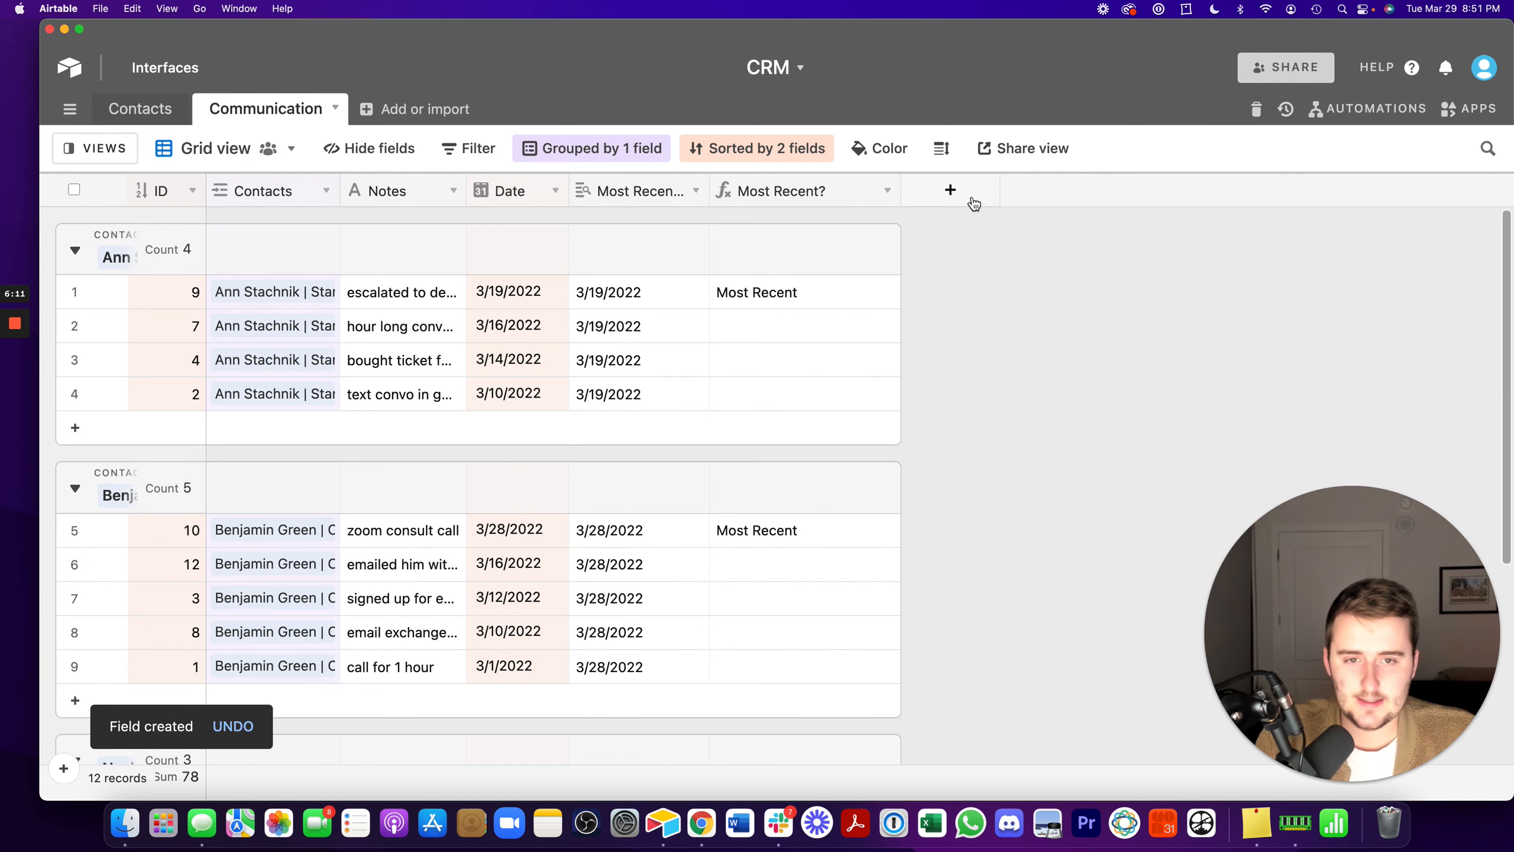
# - Narrow the Most Recent? column and widen the Notes column enough to fit the full note text
pyautogui.moveTo(899, 192); pyautogui.dragTo(864, 248)
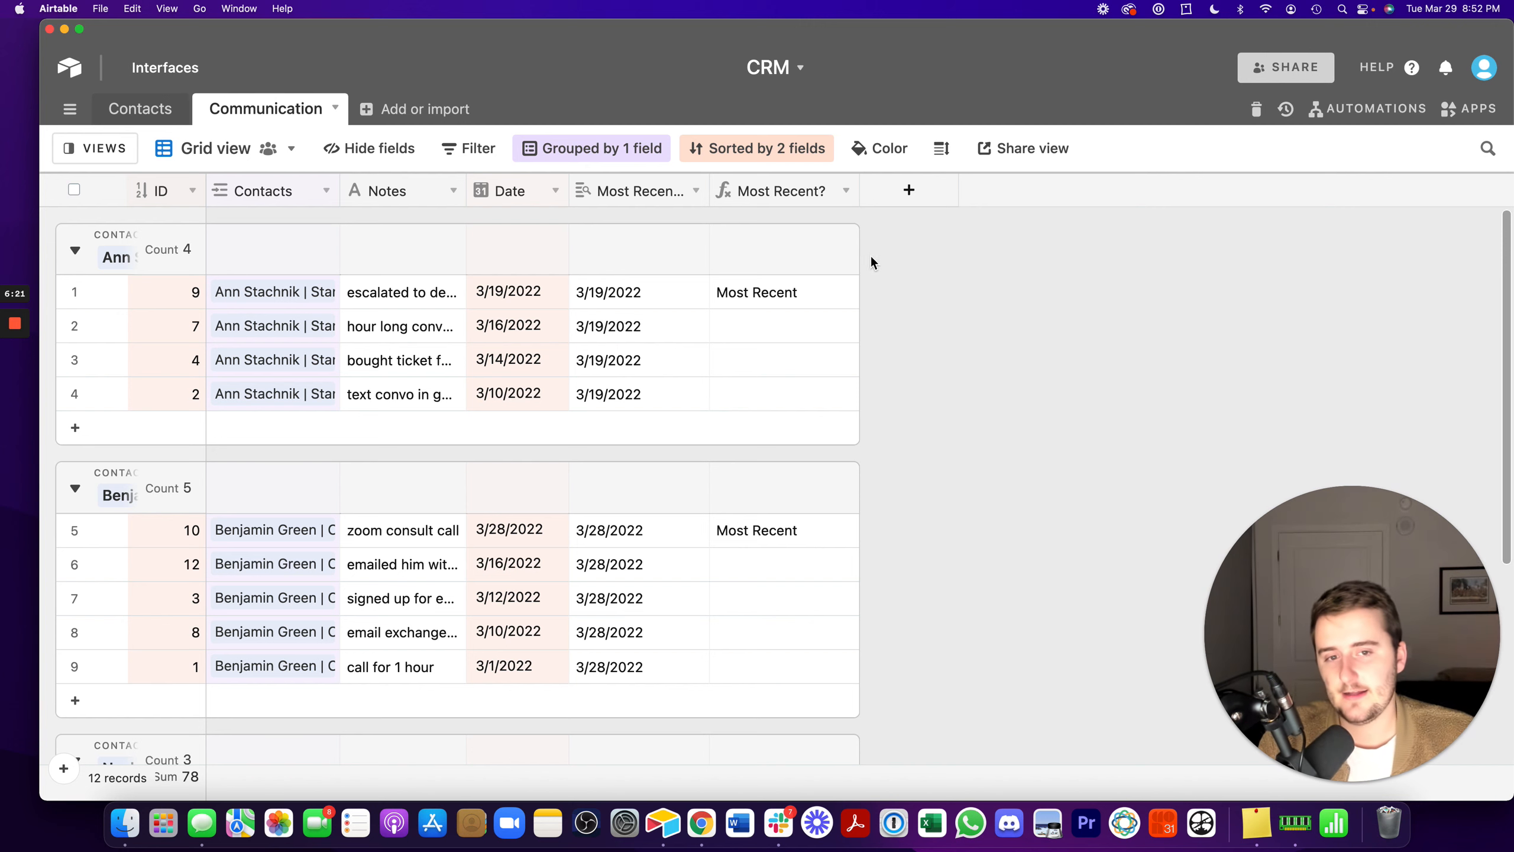
pyautogui.moveTo(467, 197); pyautogui.dragTo(605, 209)
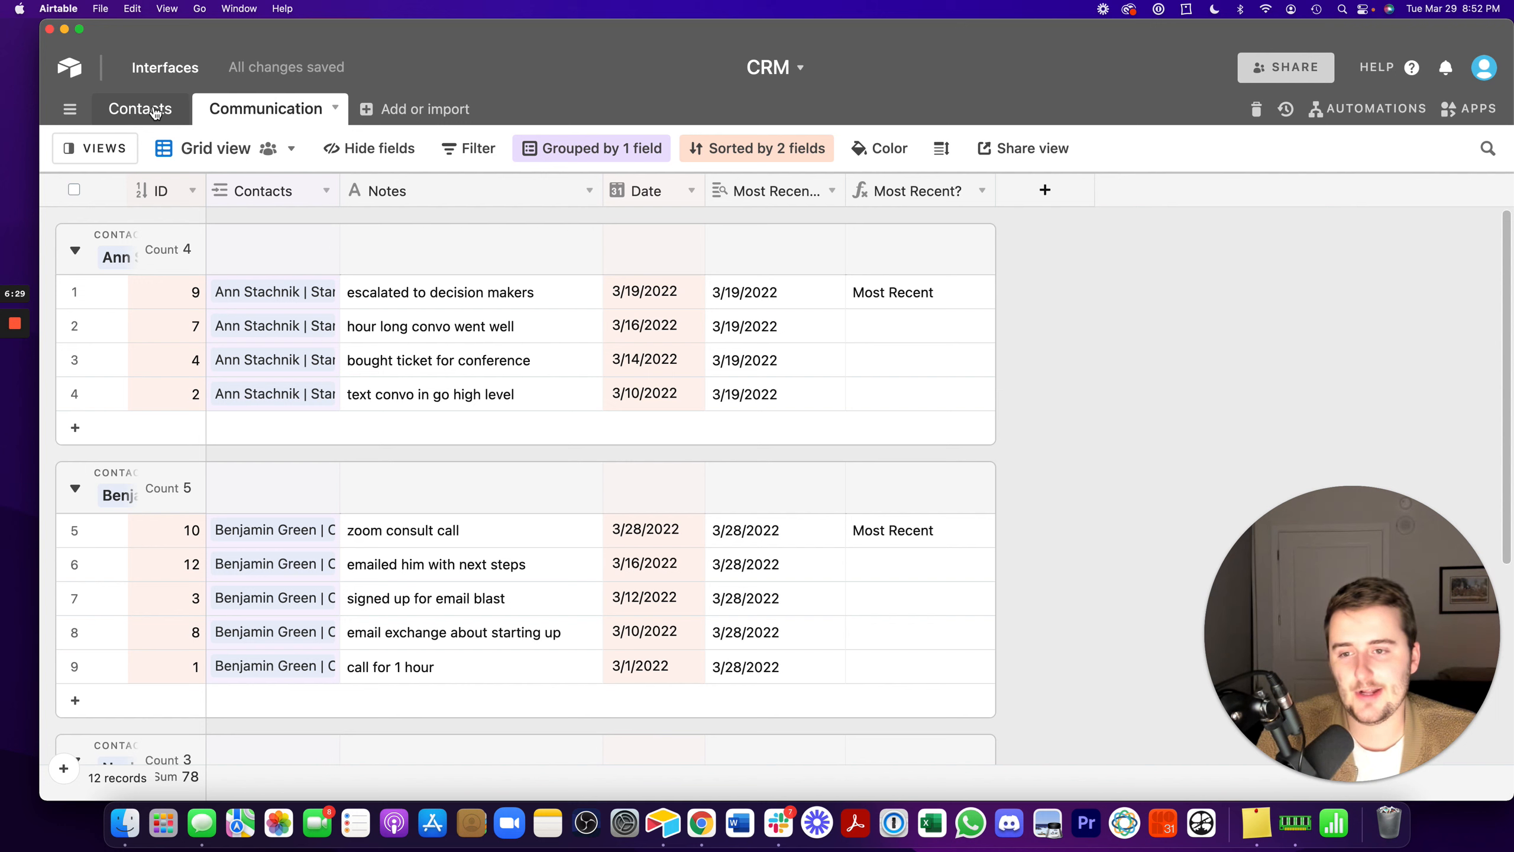
pyautogui.click(492, 194)
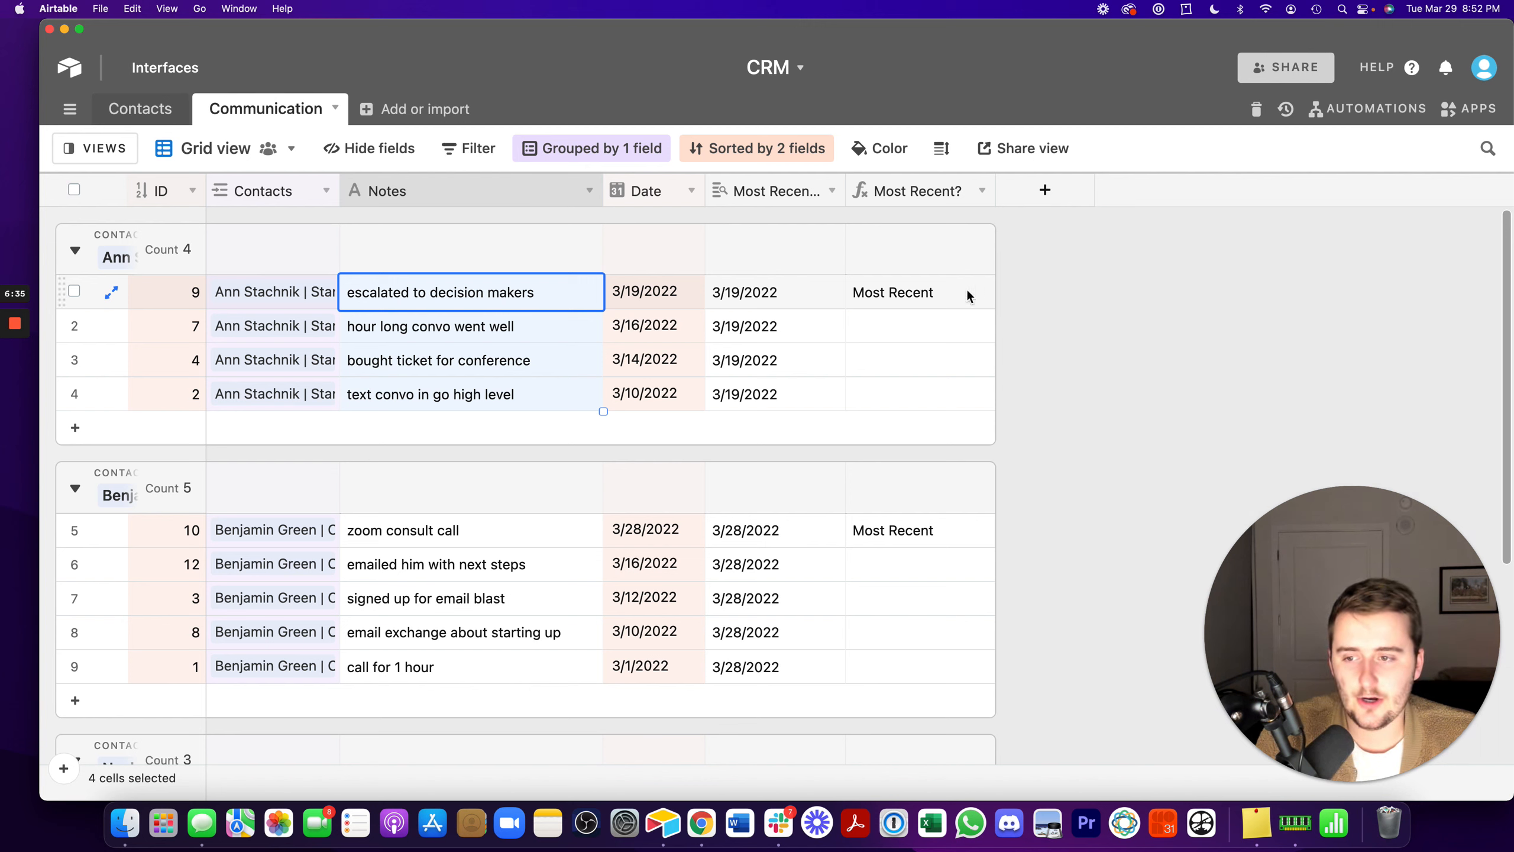
# - Review the notes of the communications flagged Most Recent in the first two contact groups
pyautogui.click(944, 293)
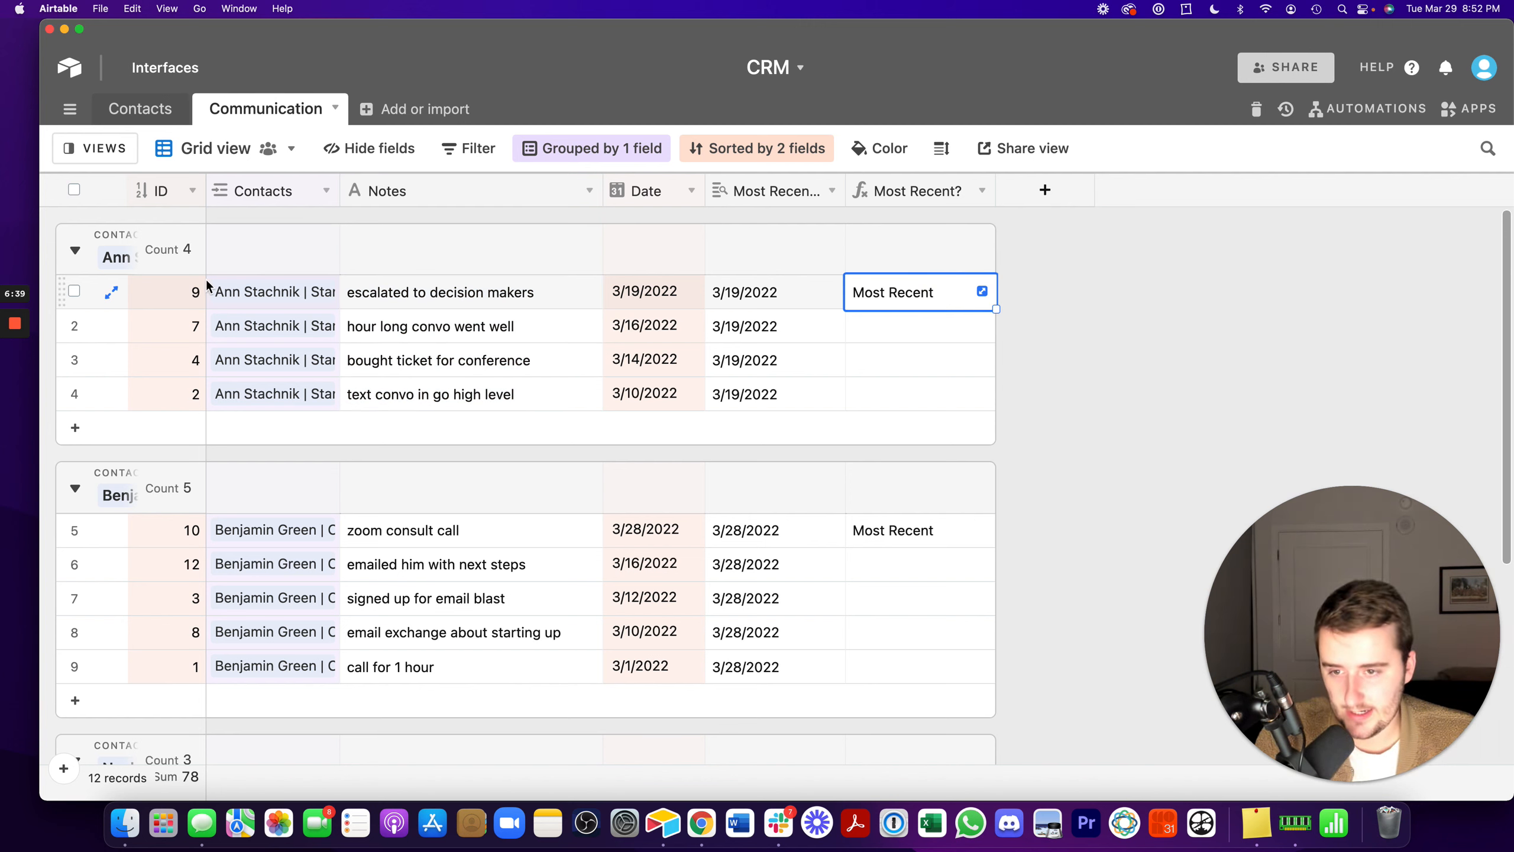
pyautogui.click(422, 297)
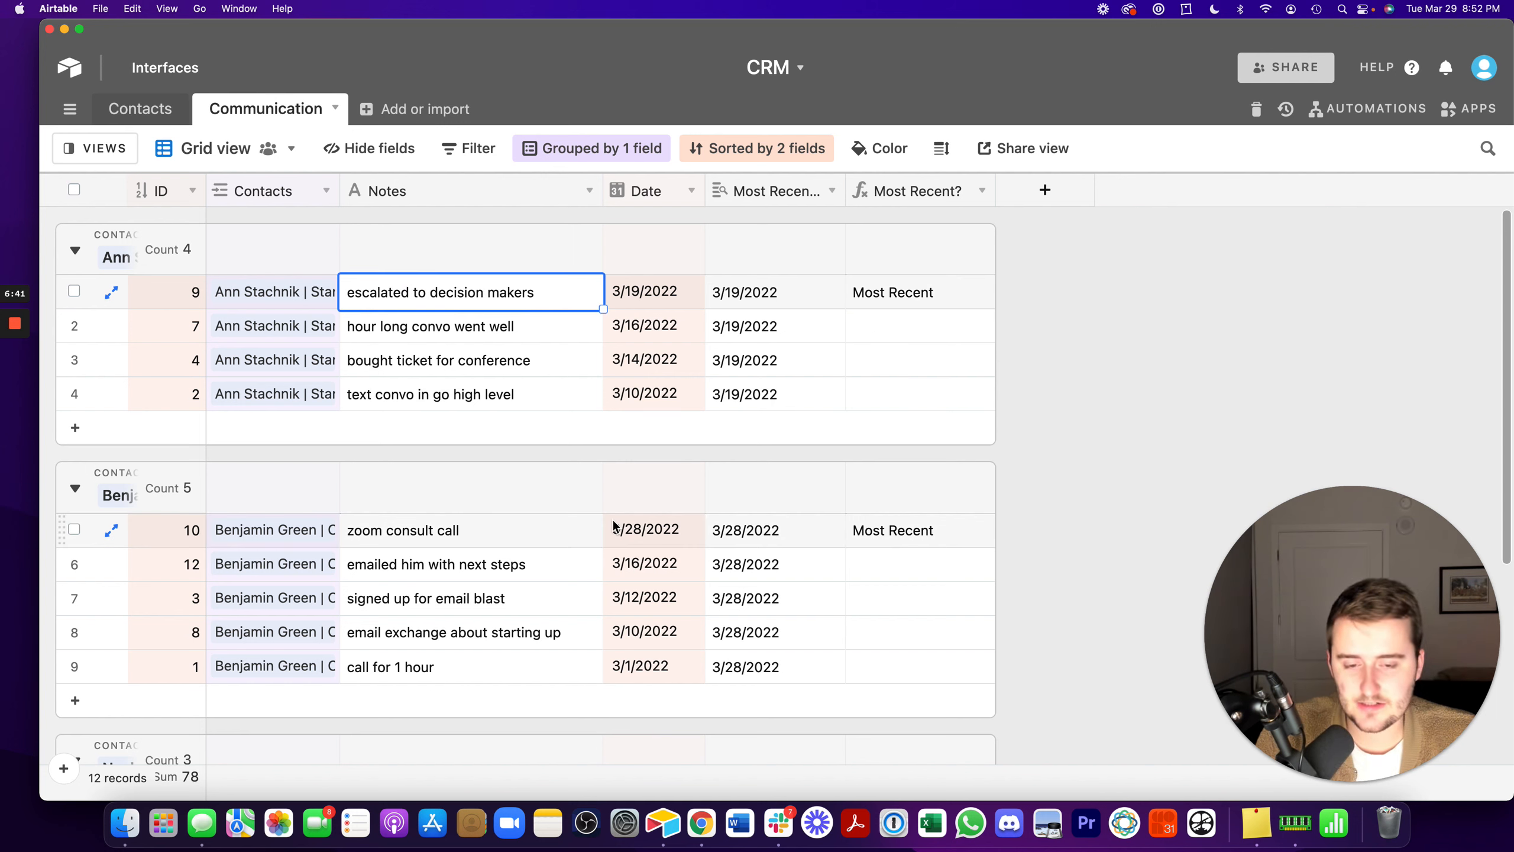
pyautogui.click(441, 537)
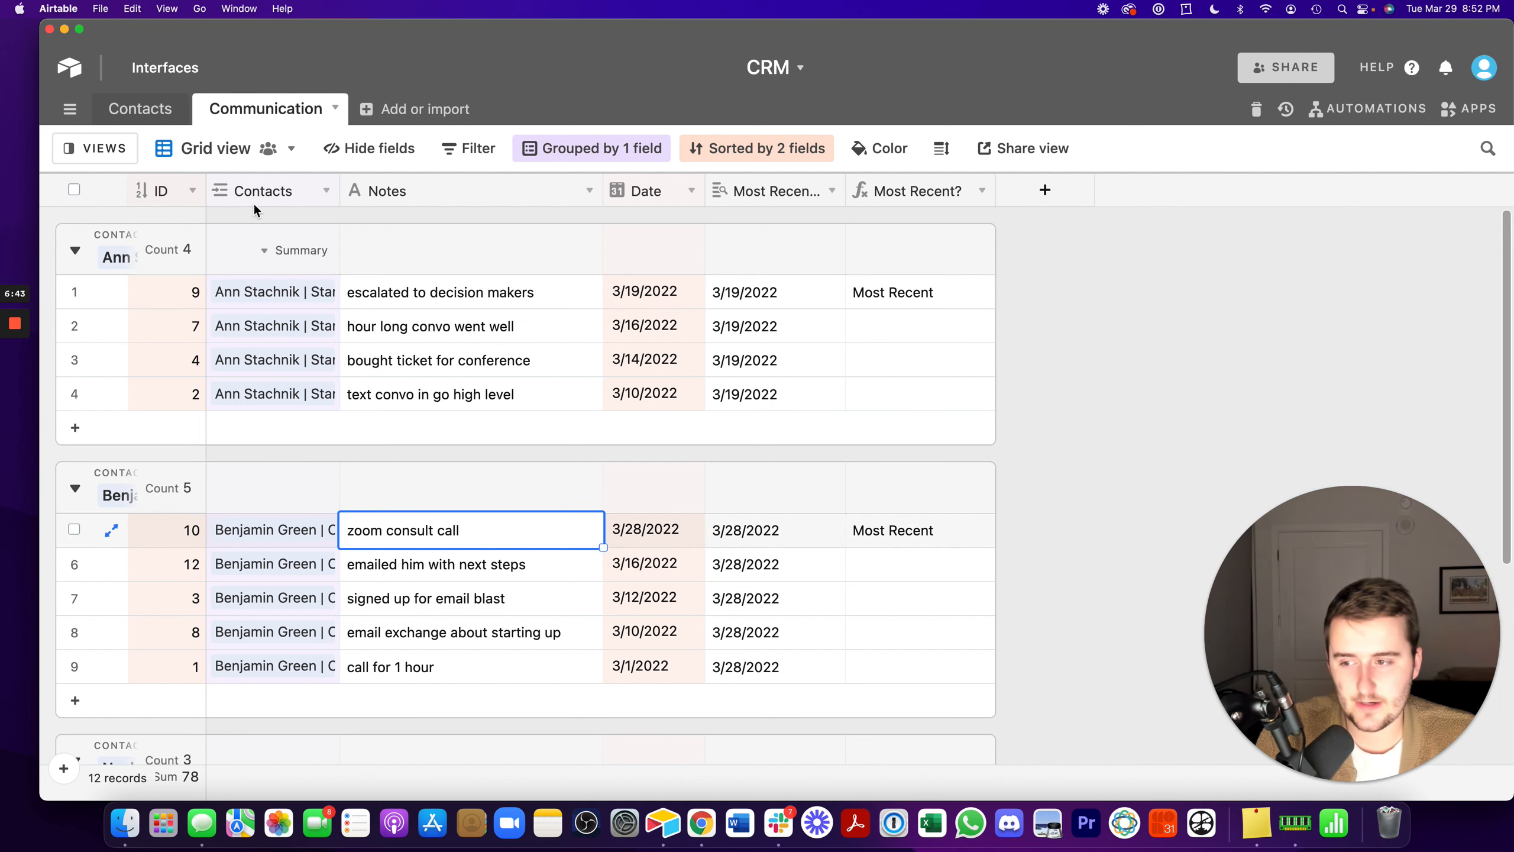
# - Open the Contacts table and narrow its Communication column slightly
pyautogui.click(169, 109)
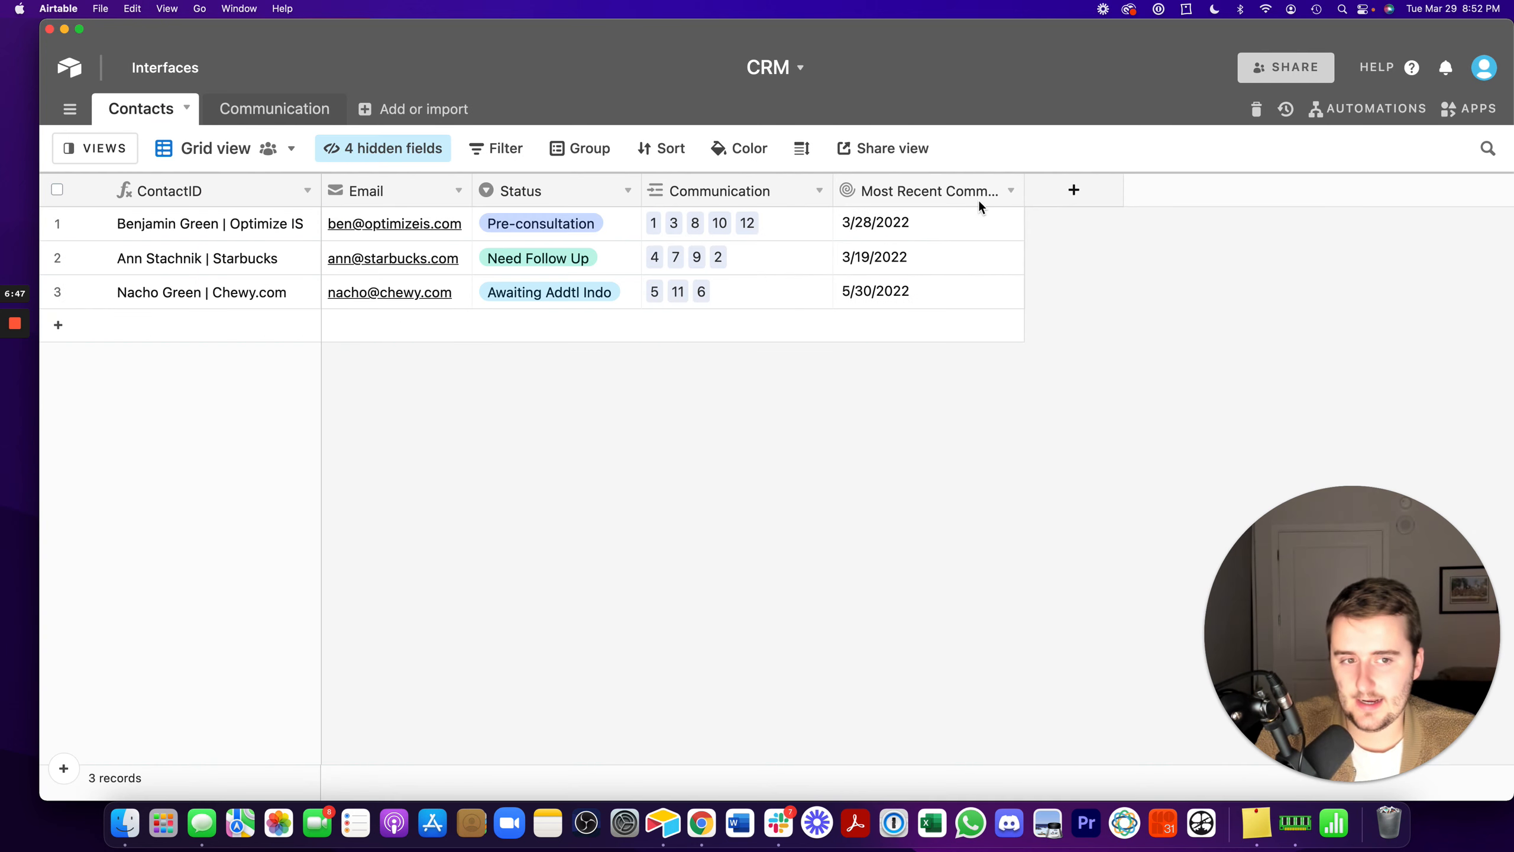
pyautogui.moveTo(833, 191); pyautogui.dragTo(805, 191)
pyautogui.click(1034, 197)
pyautogui.click(1034, 321)
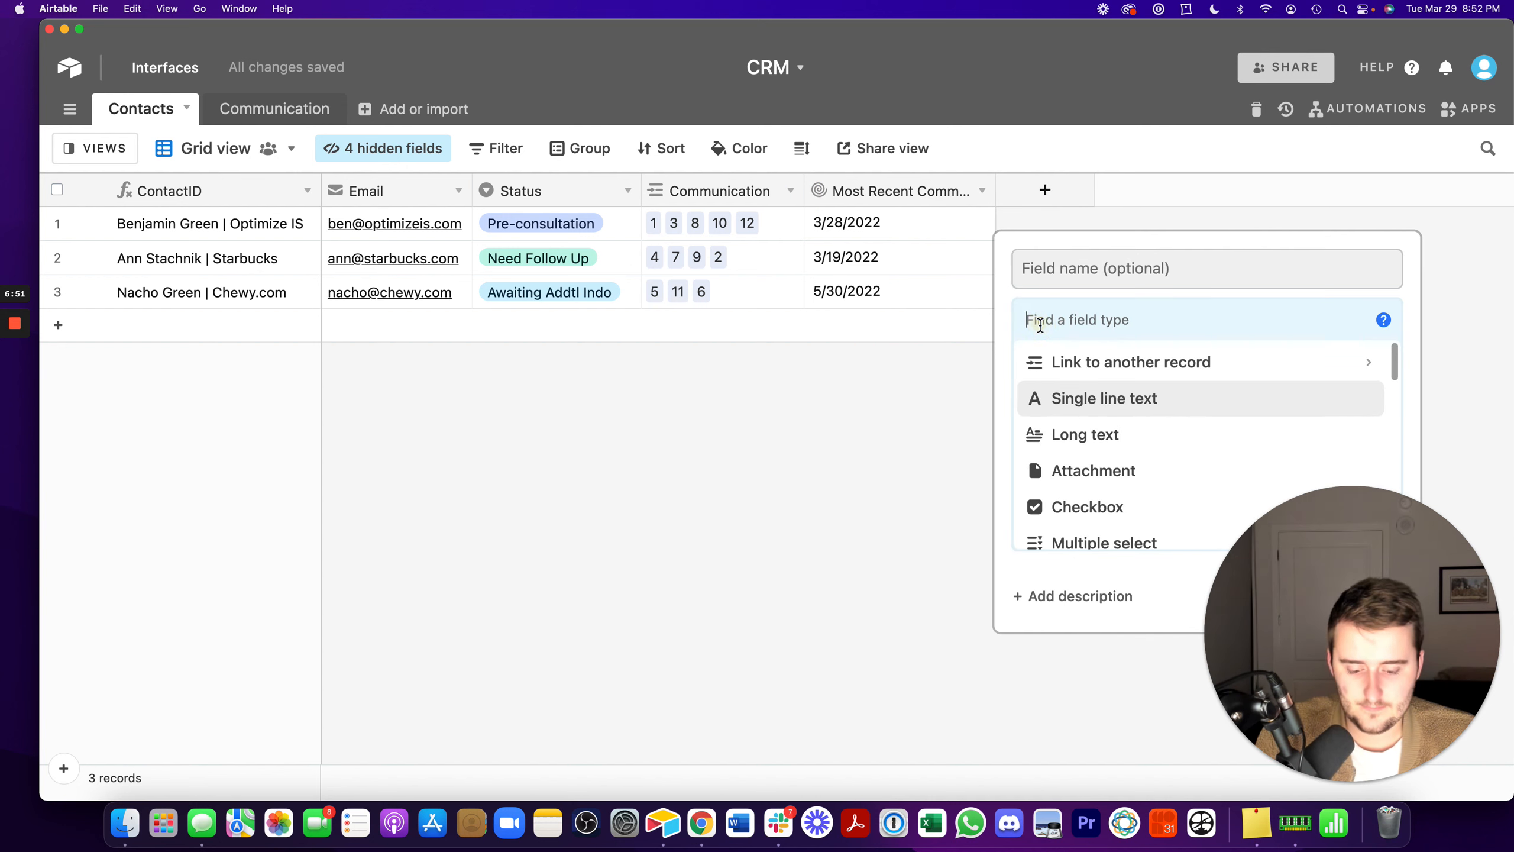
pyautogui.write('r')
pyautogui.click(1067, 400)
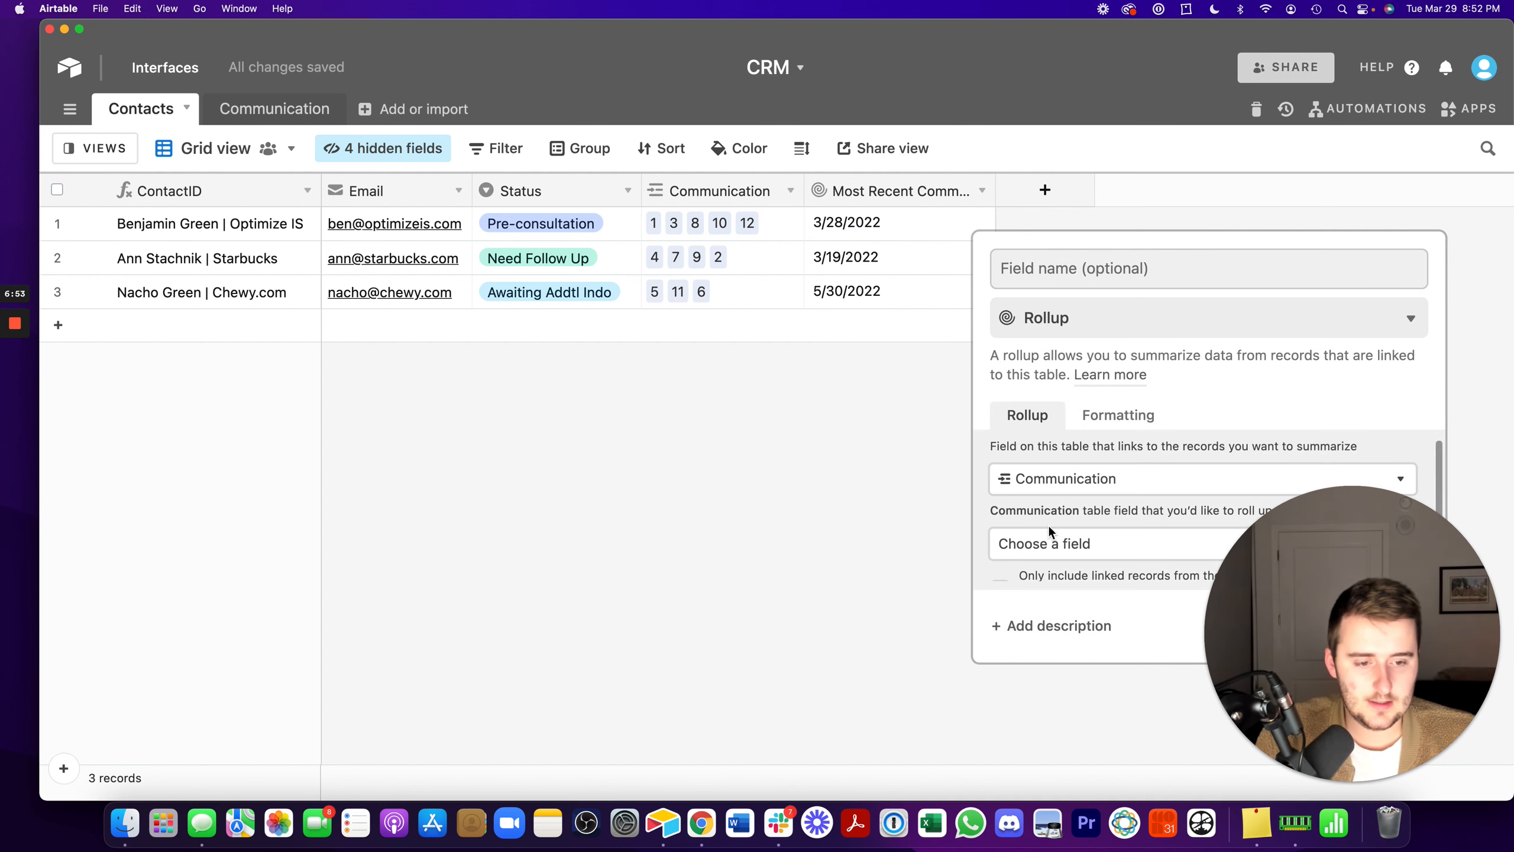
pyautogui.click(943, 365)
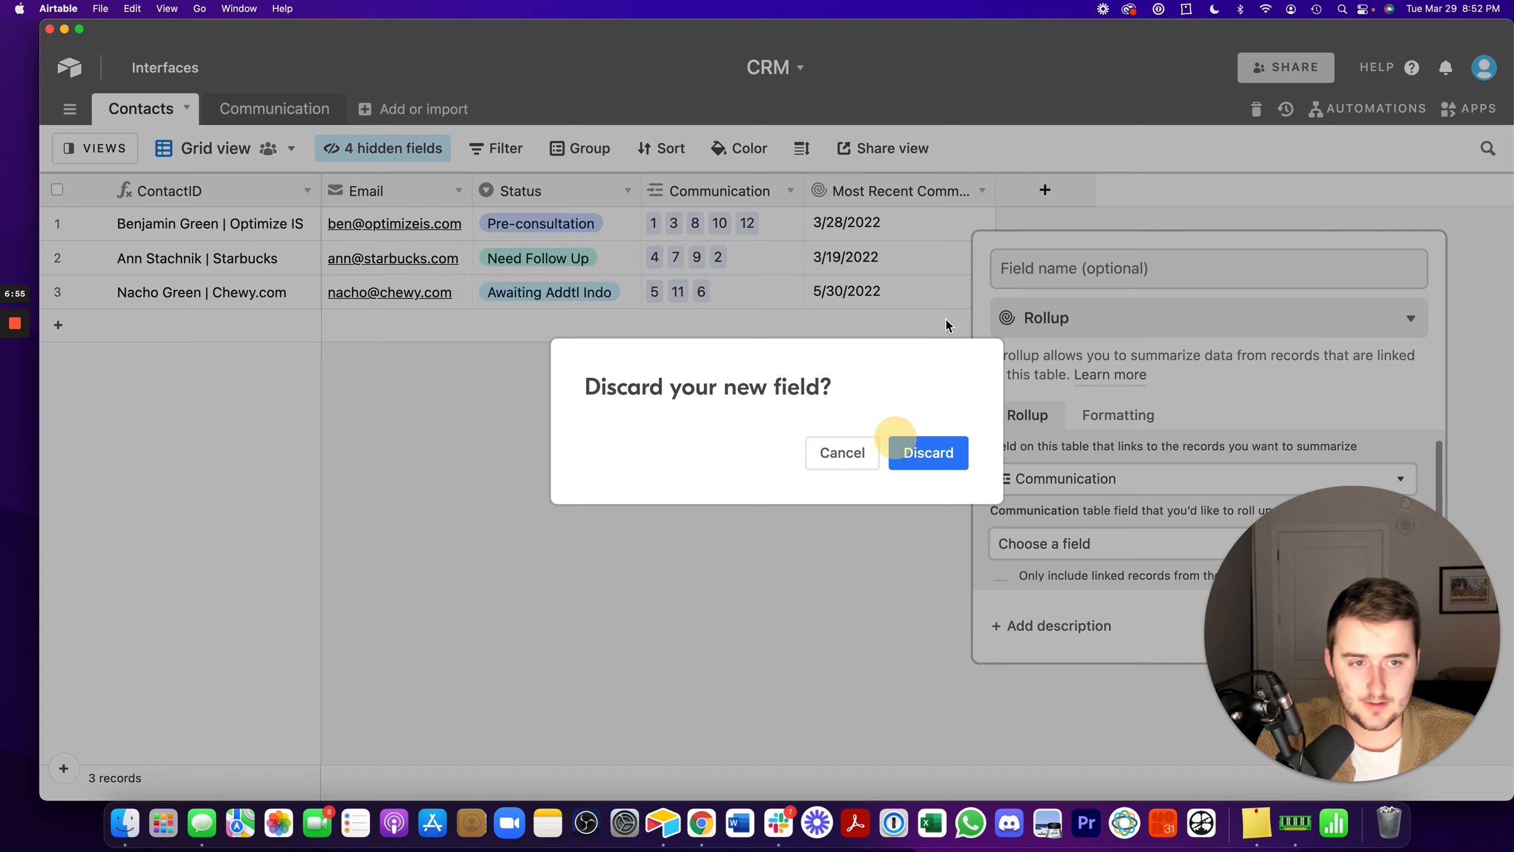
pyautogui.click(929, 452)
# - Start a new Rollup field in the Contacts table that summarizes the Notes field of the linked Communication records
pyautogui.click(1032, 199)
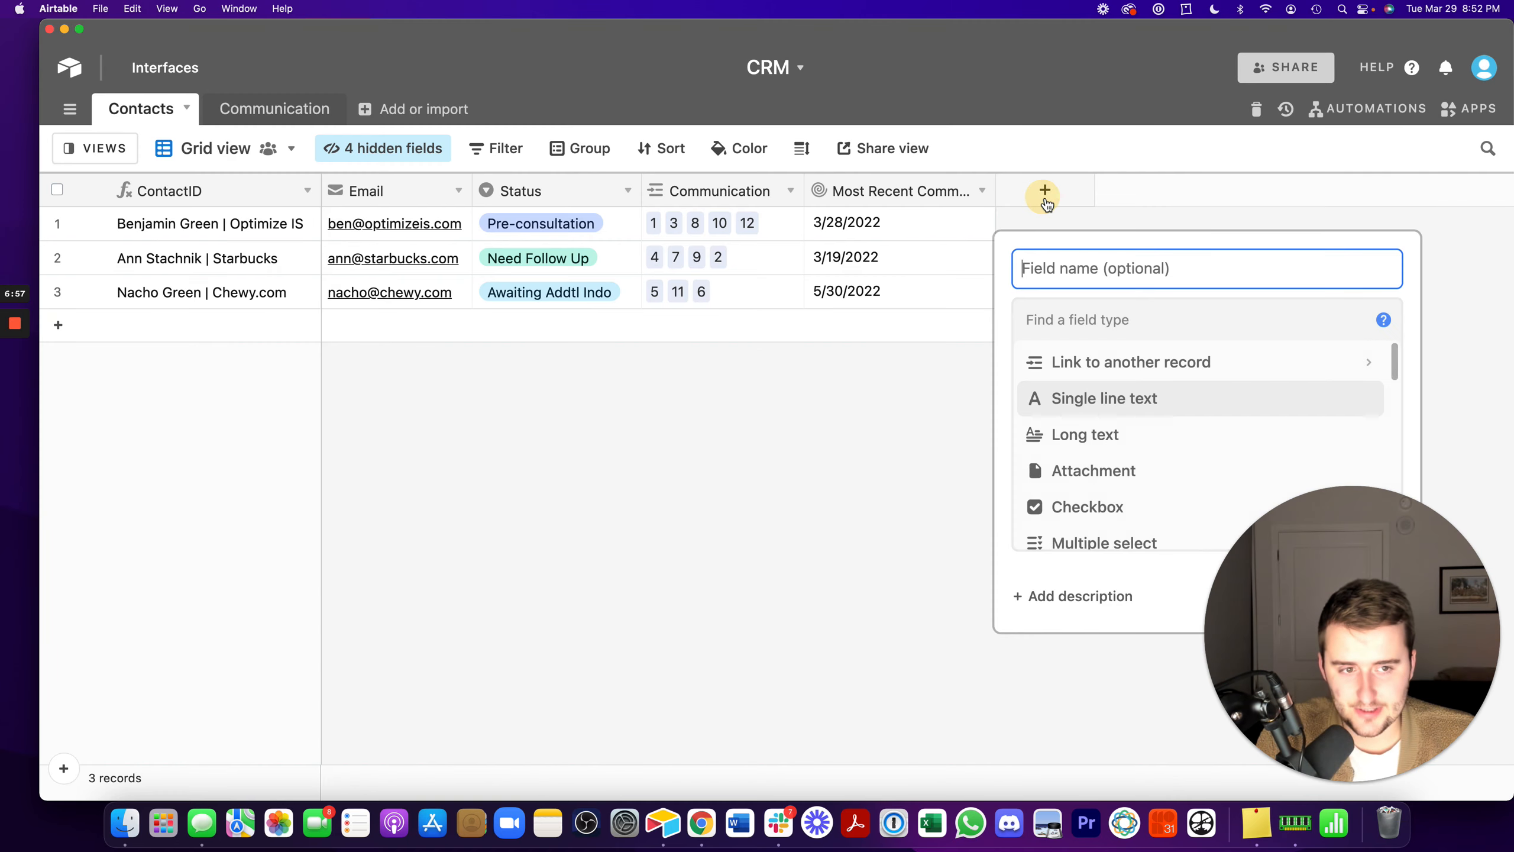
pyautogui.click(1081, 317)
pyautogui.write('r')
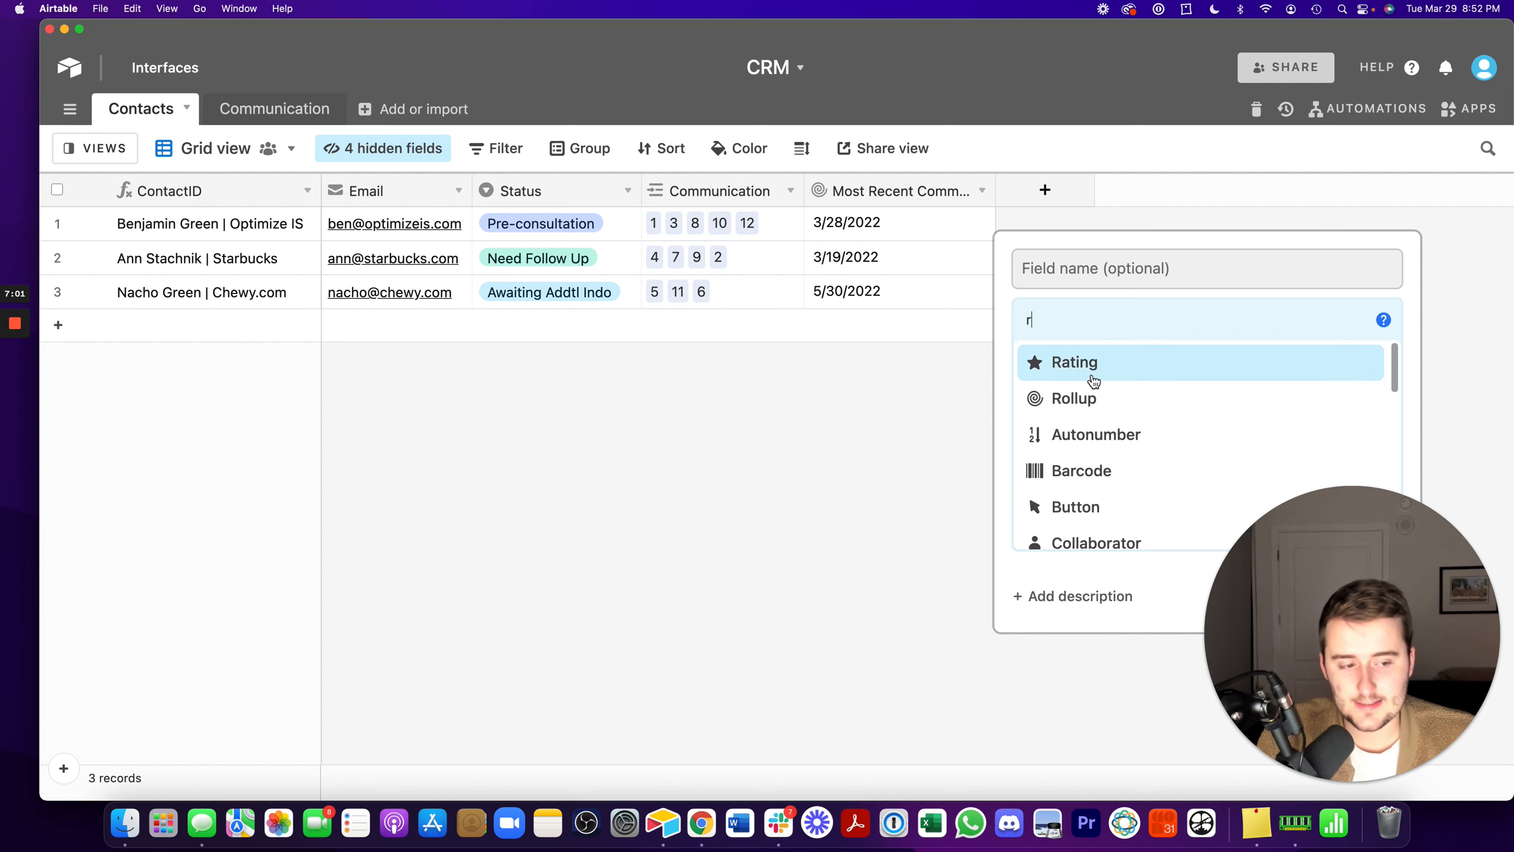
pyautogui.click(1092, 398)
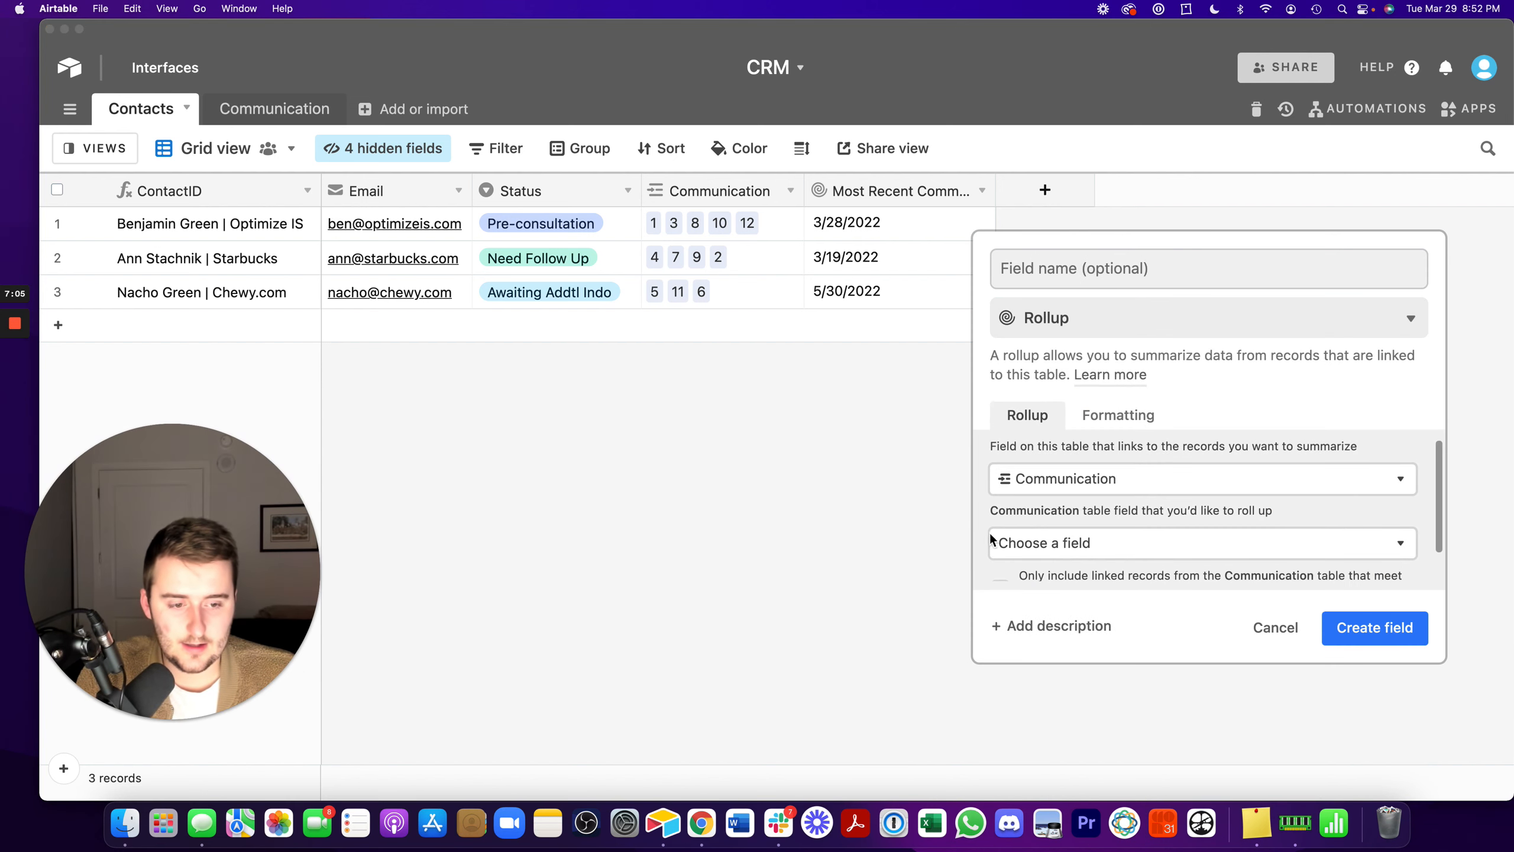
pyautogui.click(1107, 542)
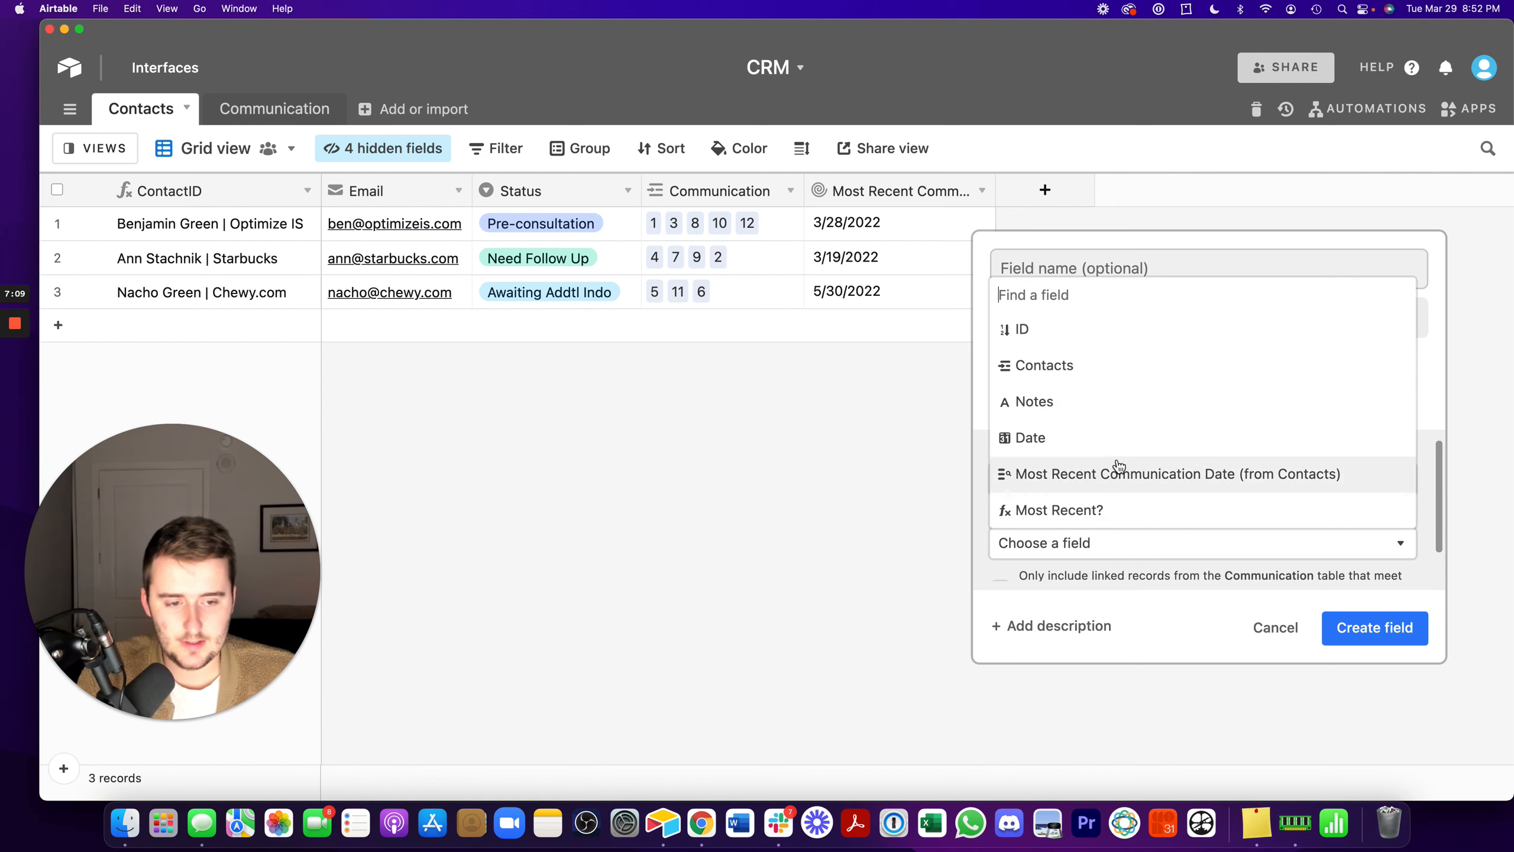
pyautogui.click(1054, 399)
# - Set the rollup's aggregation formula to ARRAYUNIQUE(values) and create the field without entering a name
pyautogui.scroll(-1, 1123, 507)
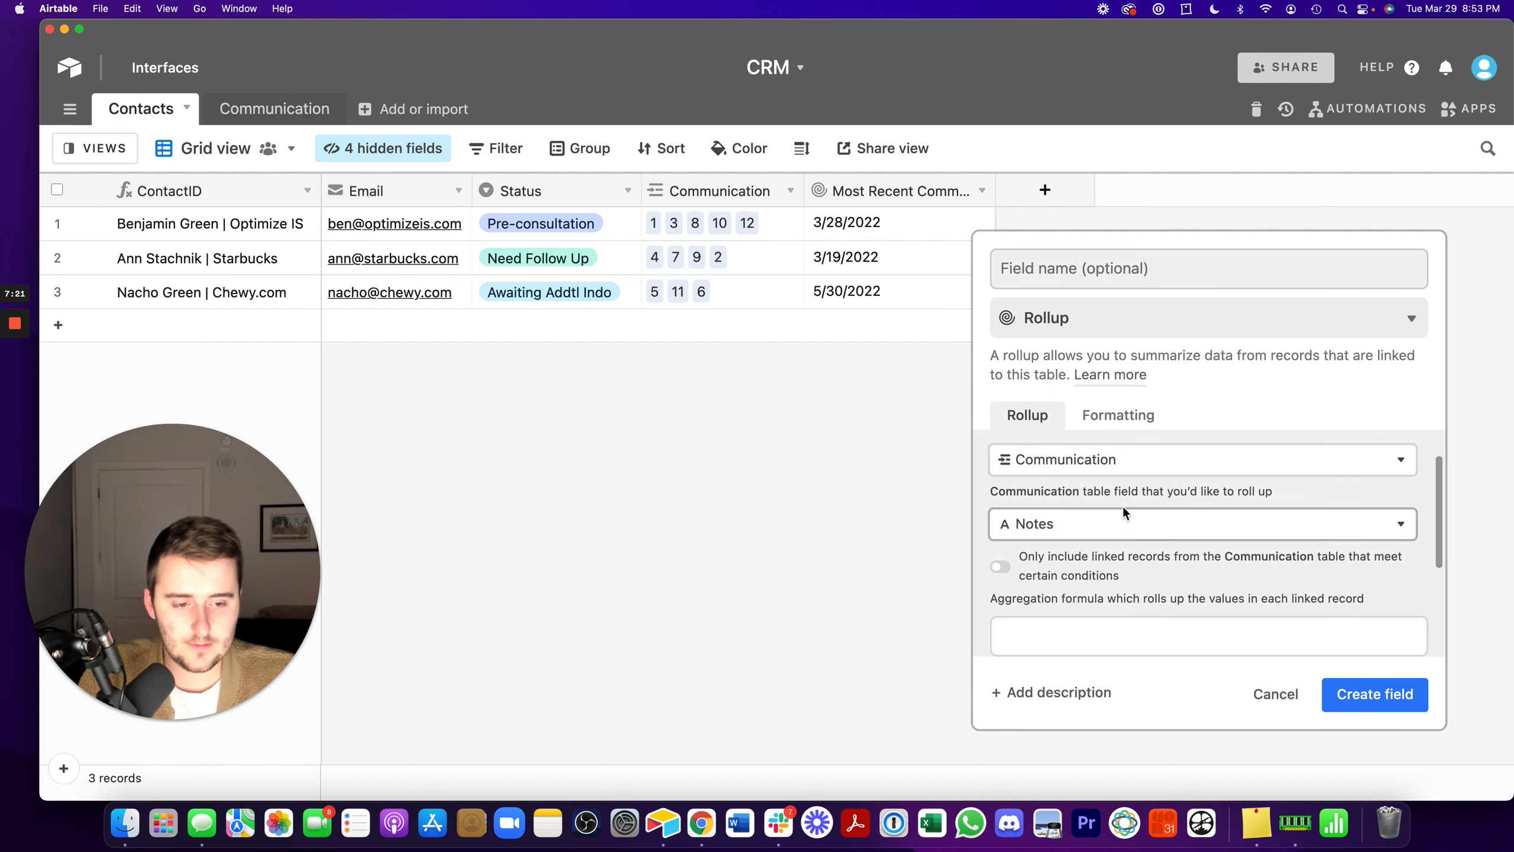
pyautogui.click(1110, 643)
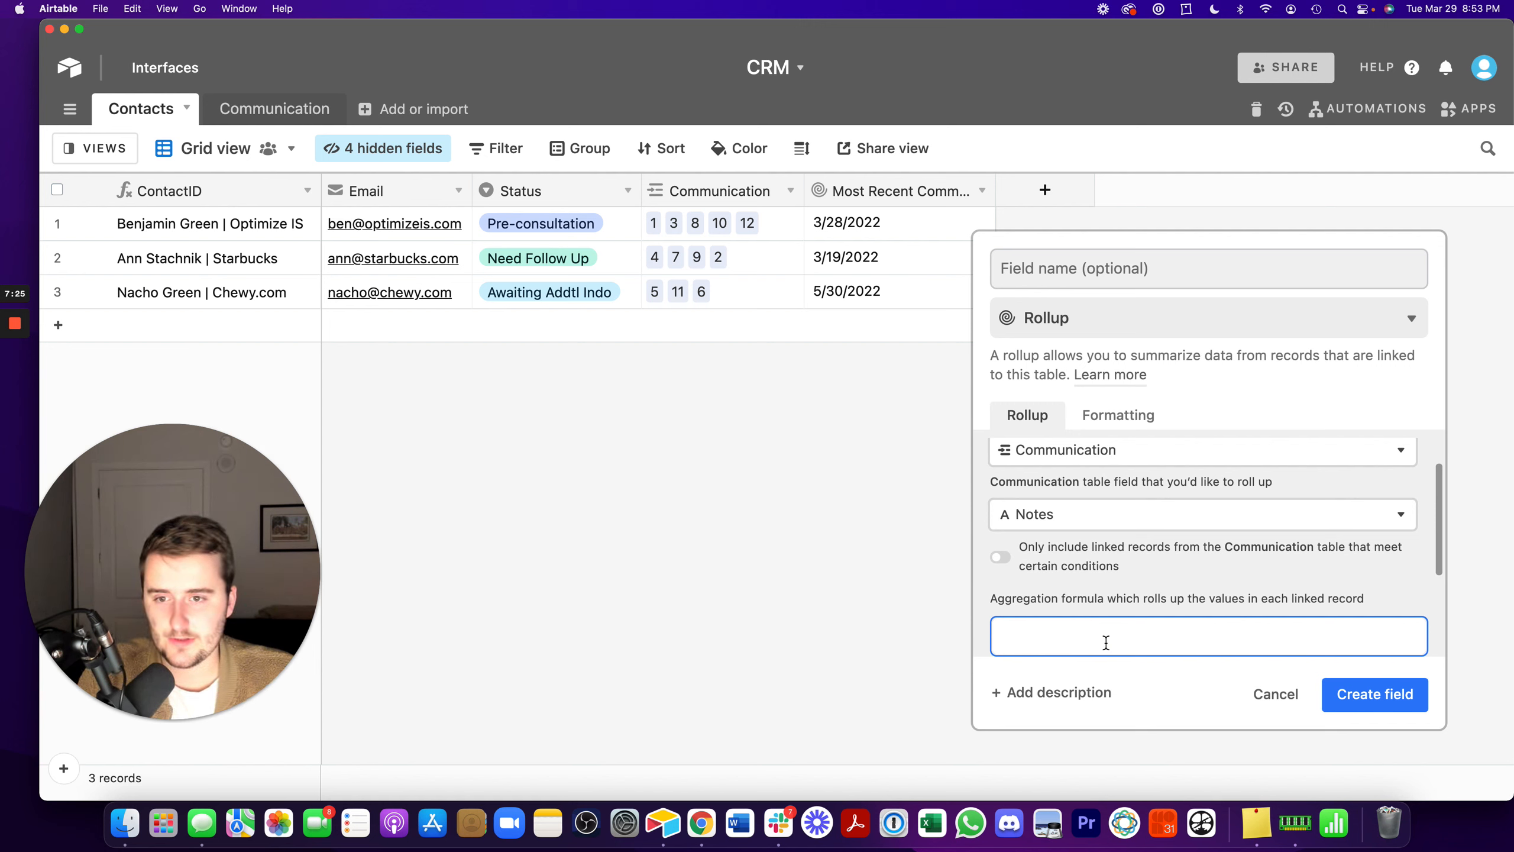
pyautogui.write('arr')
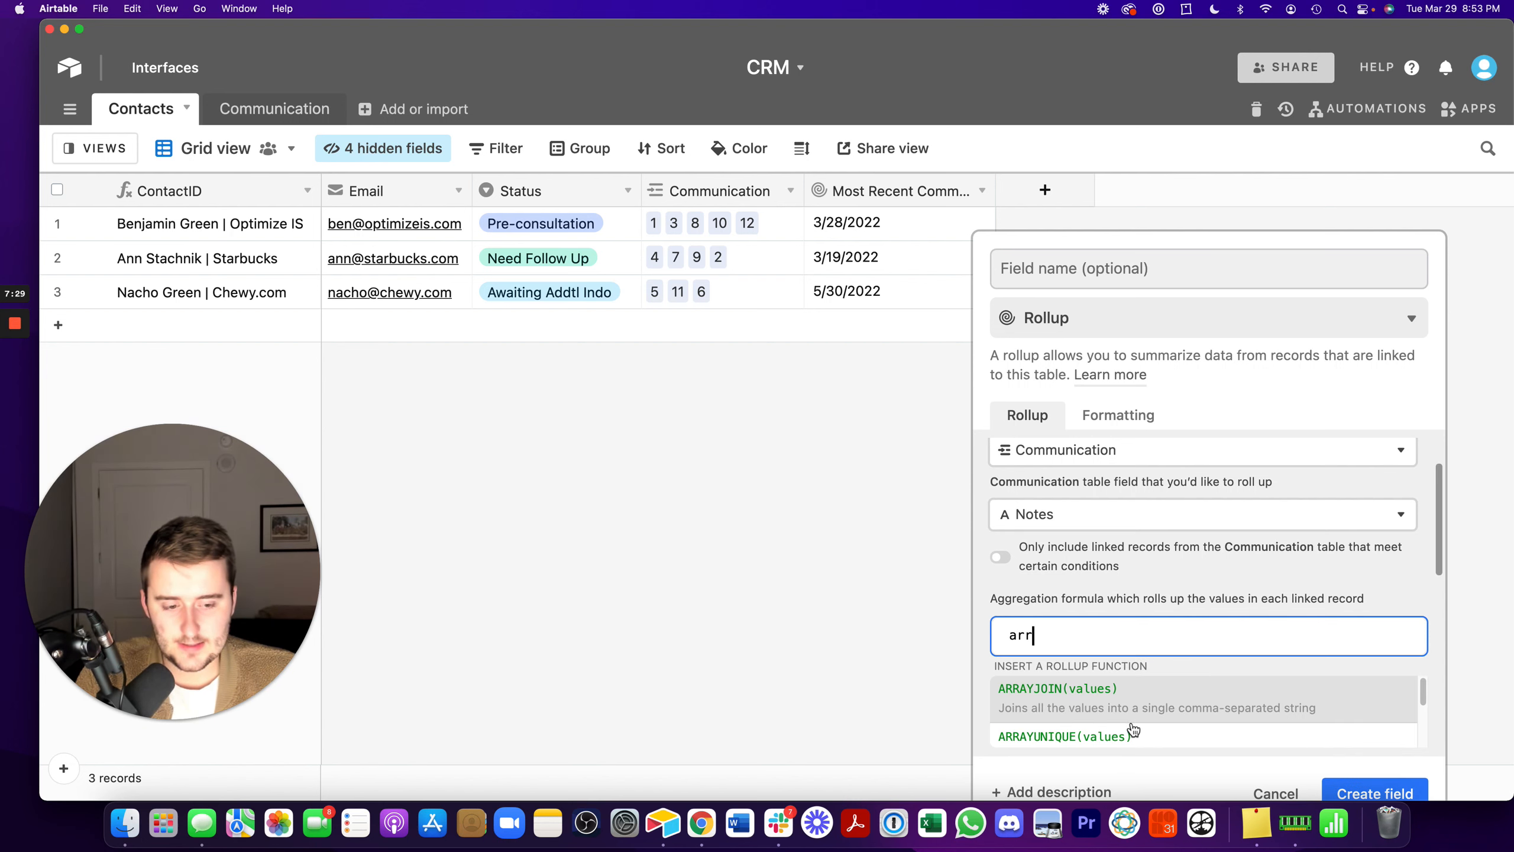
pyautogui.scroll(-1, 1133, 729)
pyautogui.click(1079, 702)
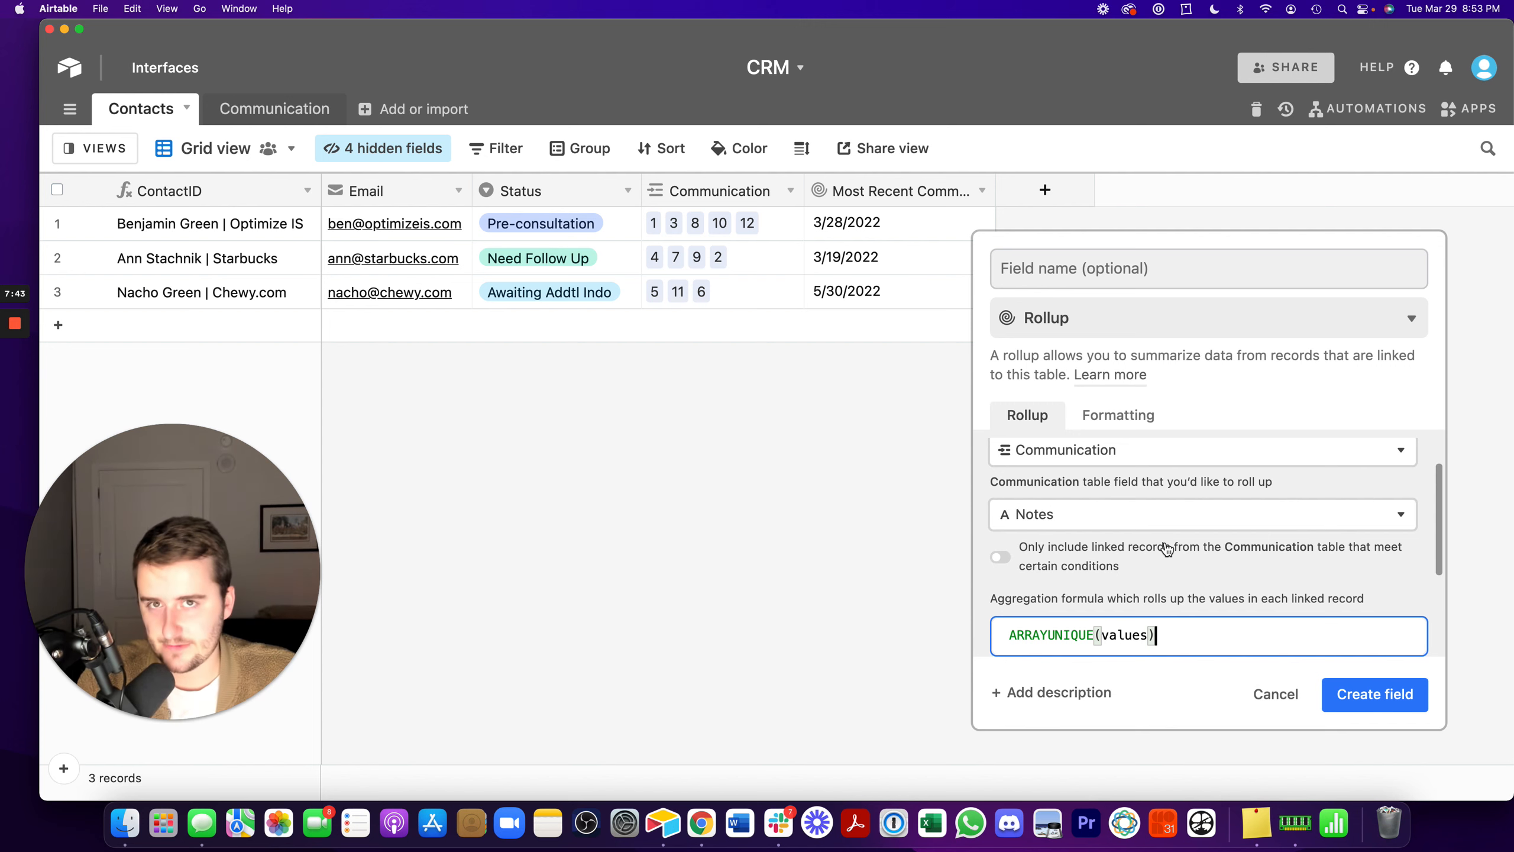
pyautogui.click(1394, 692)
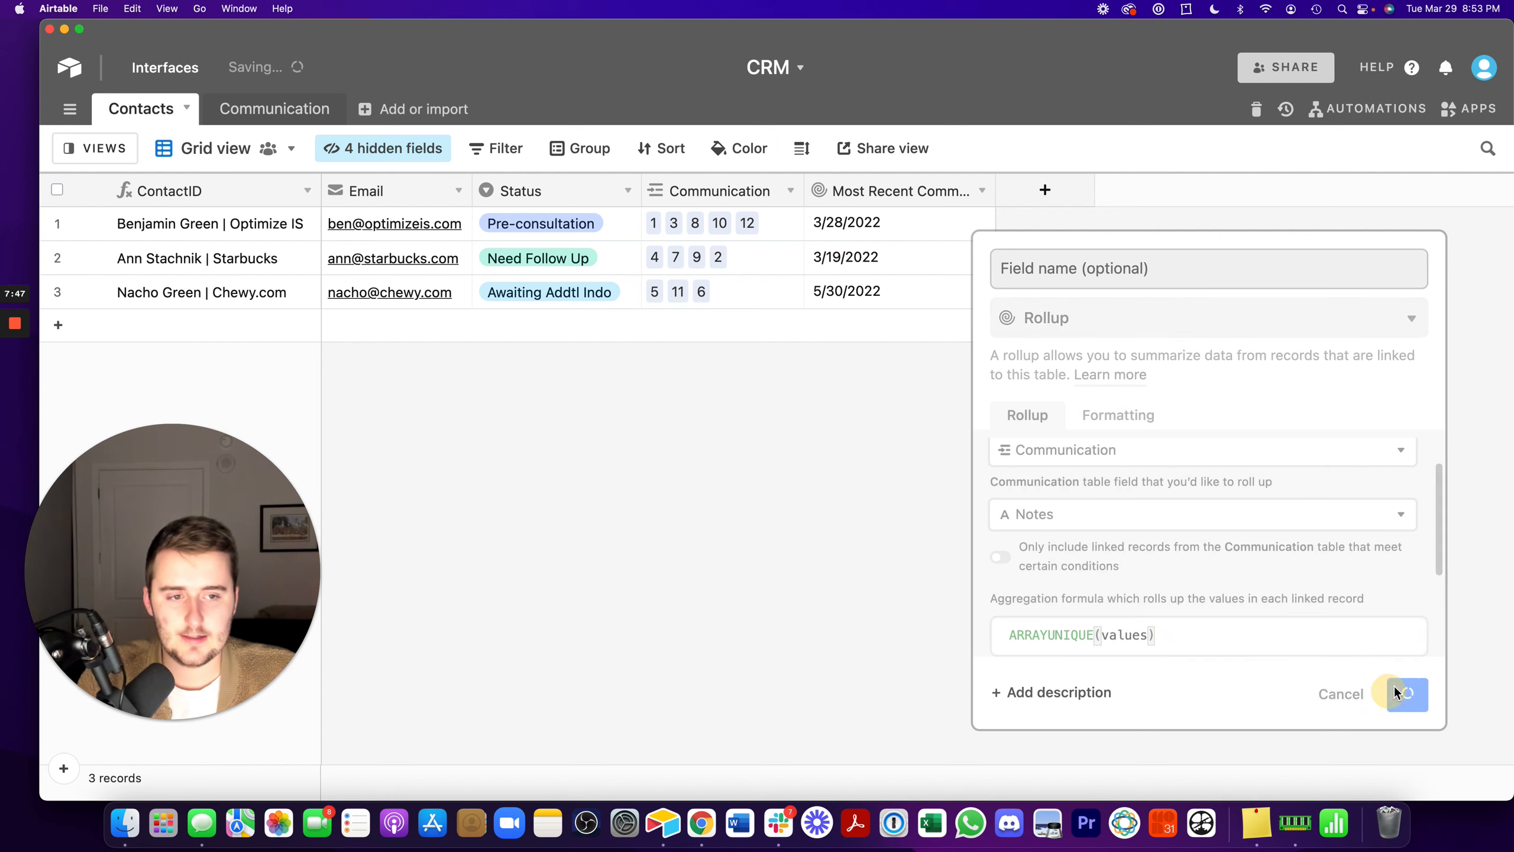
# - Widen the notes rollup column and expand the second contact's rolled-up notes to read them in full
pyautogui.moveTo(1187, 191); pyautogui.dragTo(1408, 191)
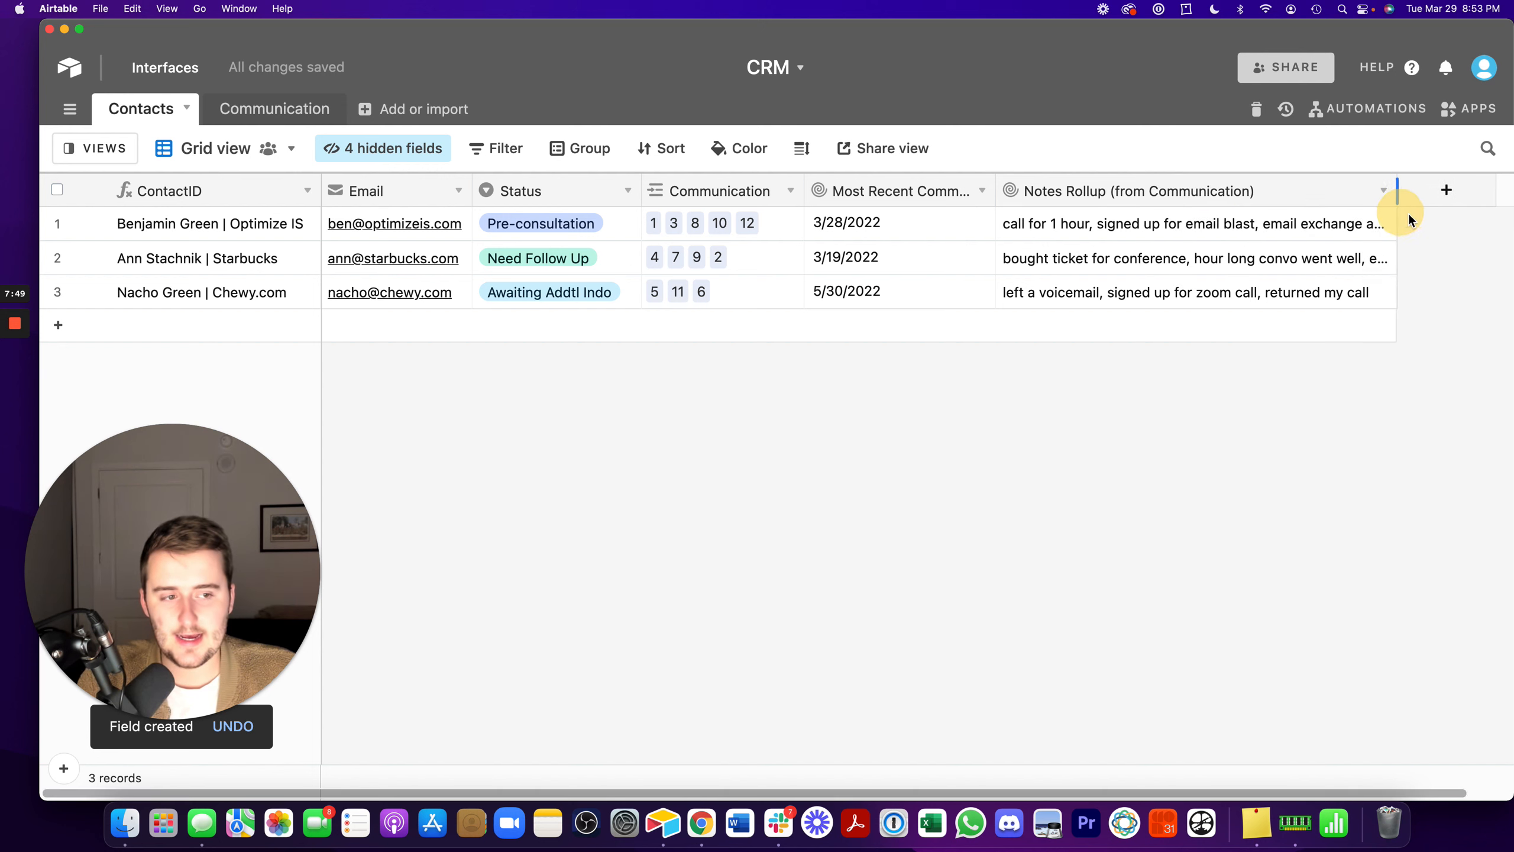
pyautogui.click(1325, 258)
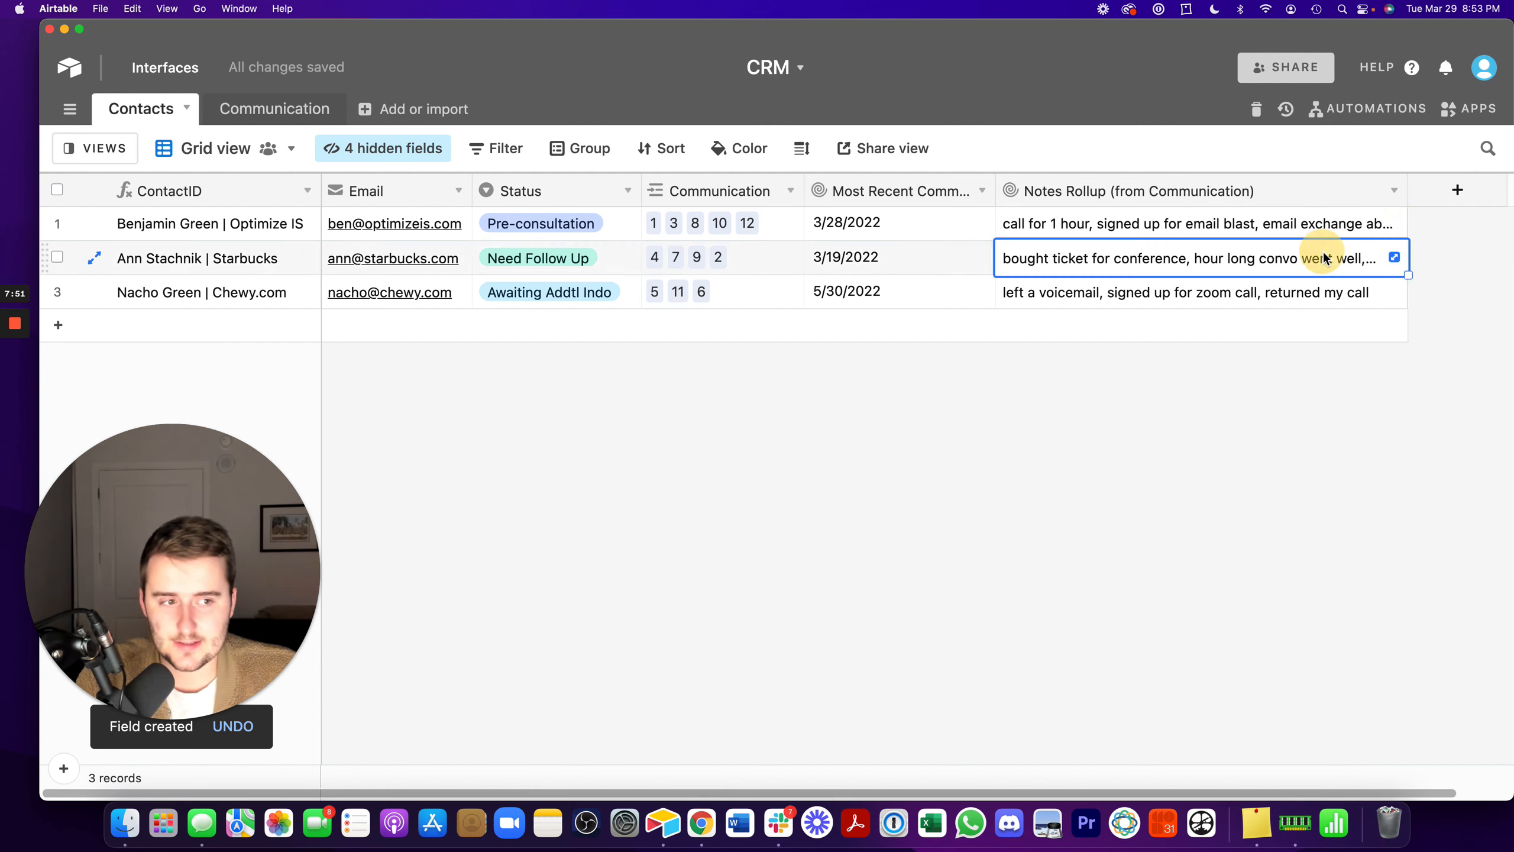
pyautogui.click(1395, 257)
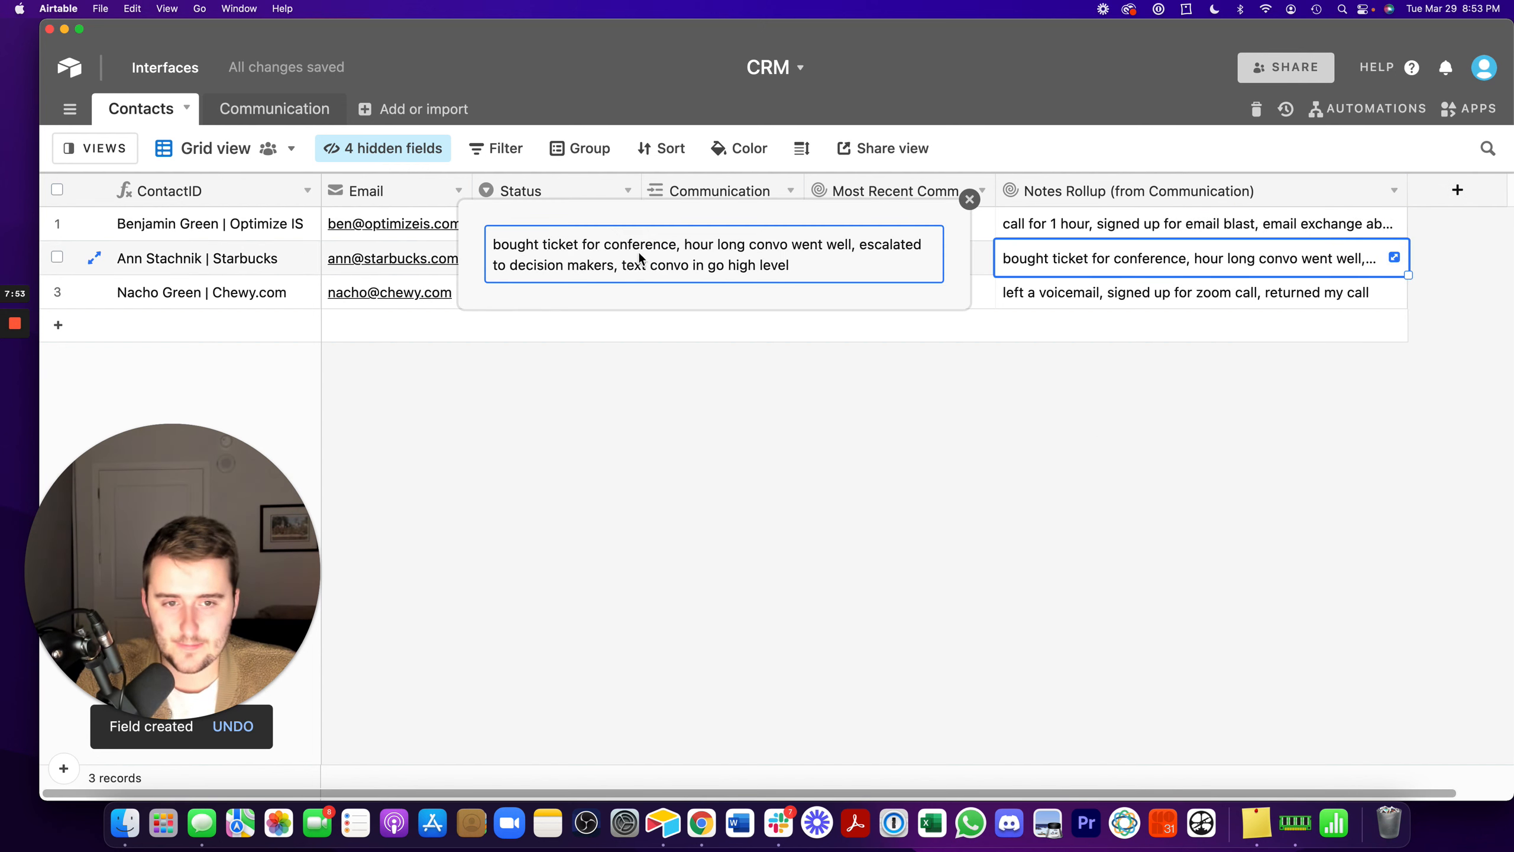
pyautogui.click(948, 441)
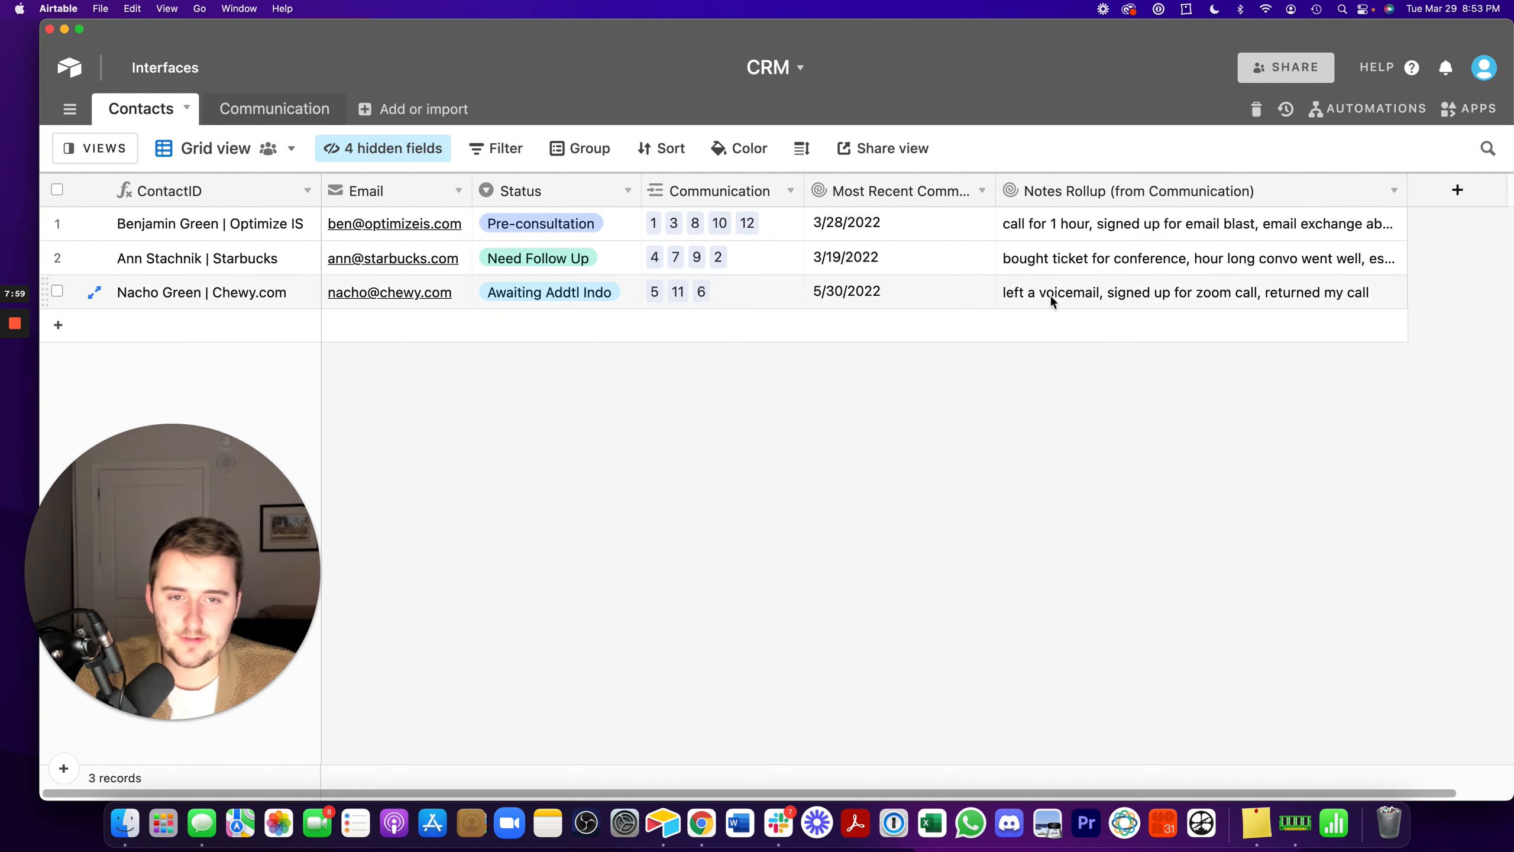
# - Edit the notes rollup field so that it only includes linked Communication records meeting certain conditions
pyautogui.doubleClick(1176, 190)
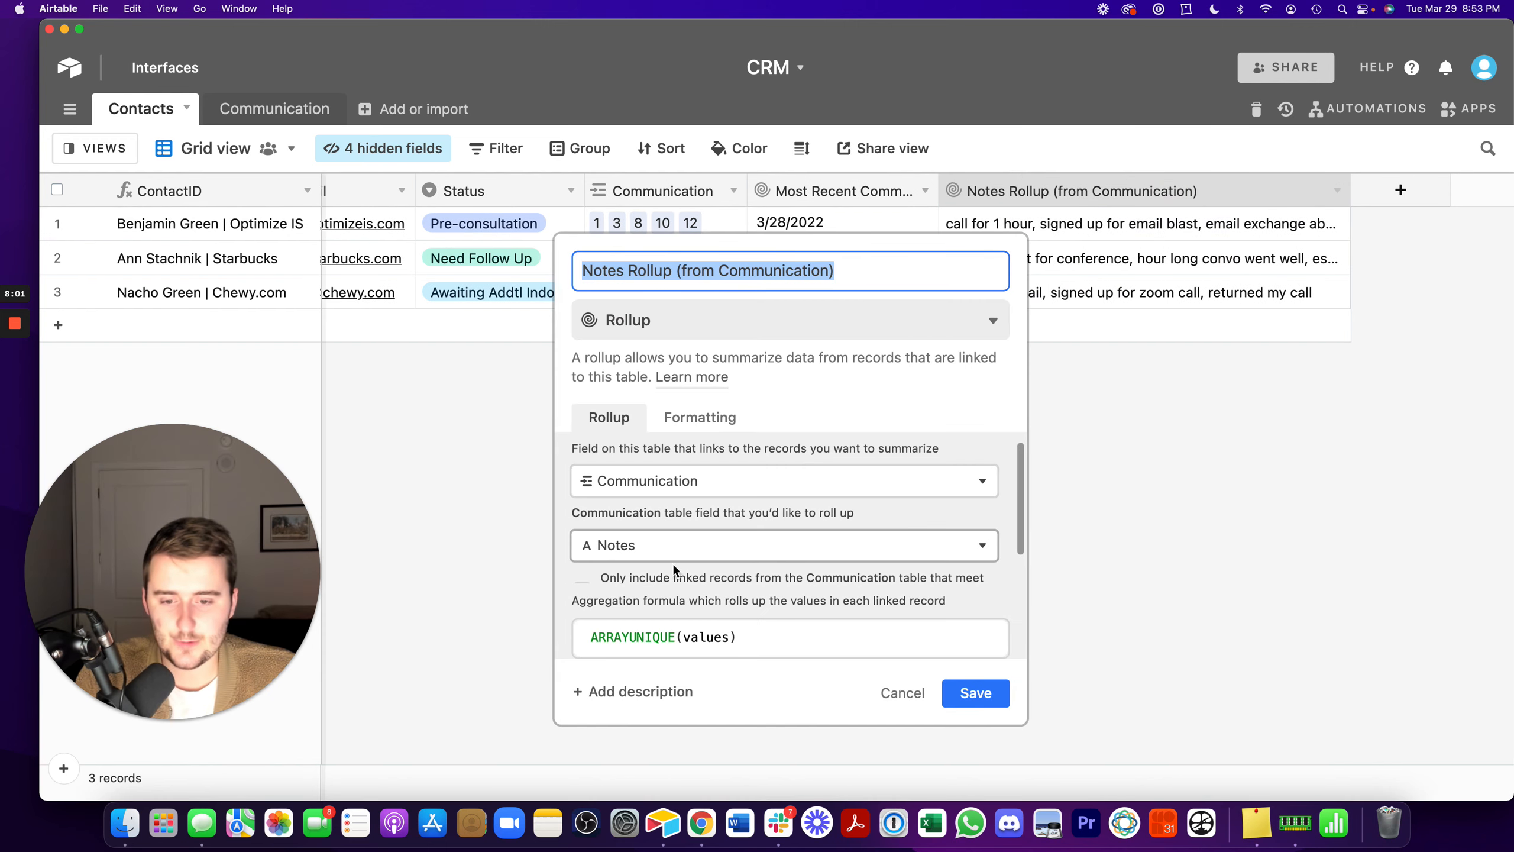
pyautogui.scroll(-1, 661, 565)
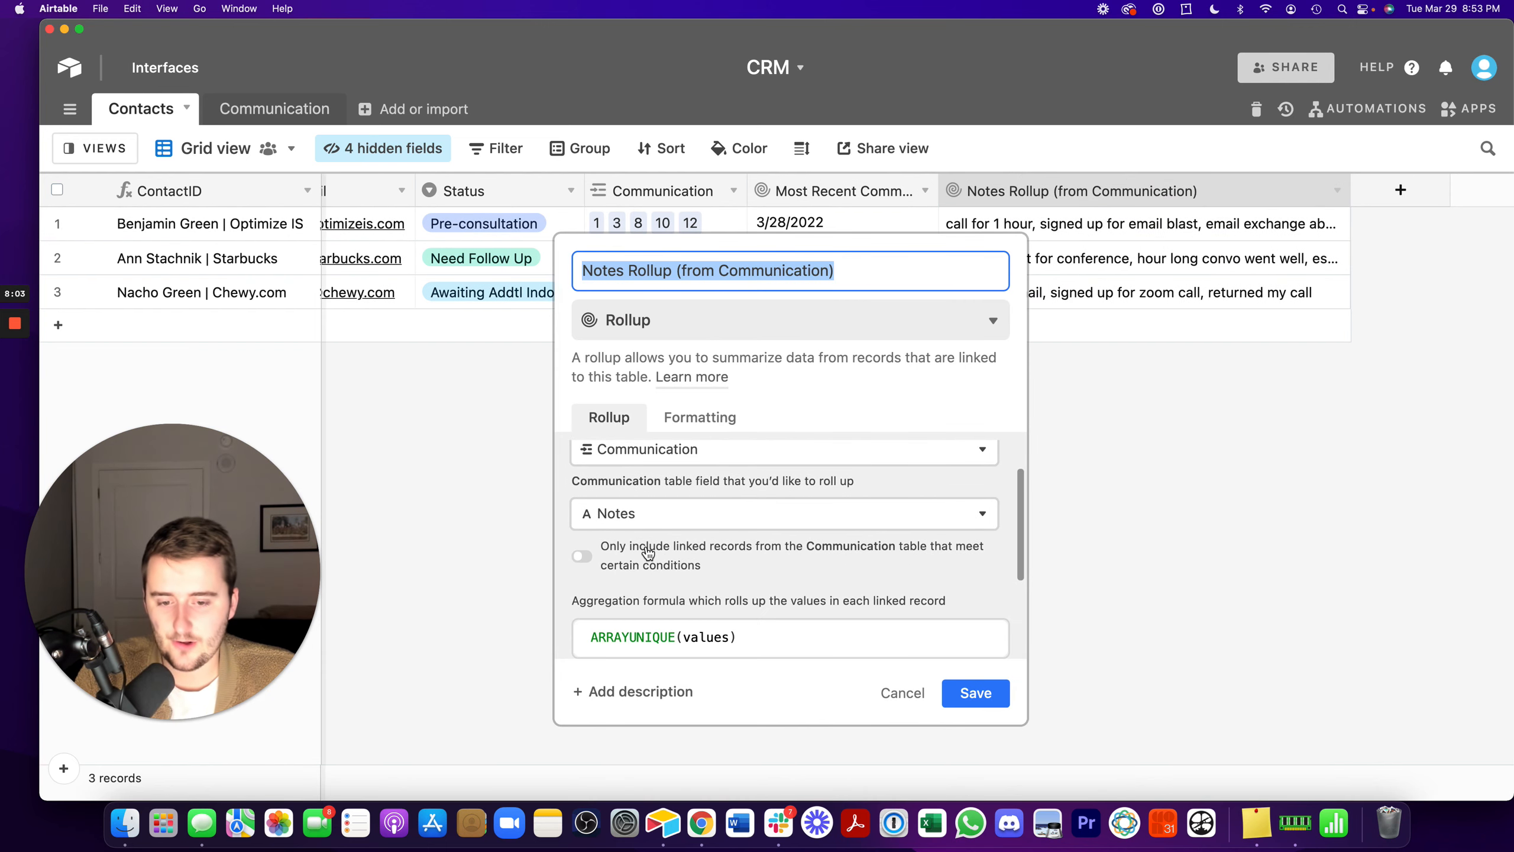
pyautogui.click(662, 549)
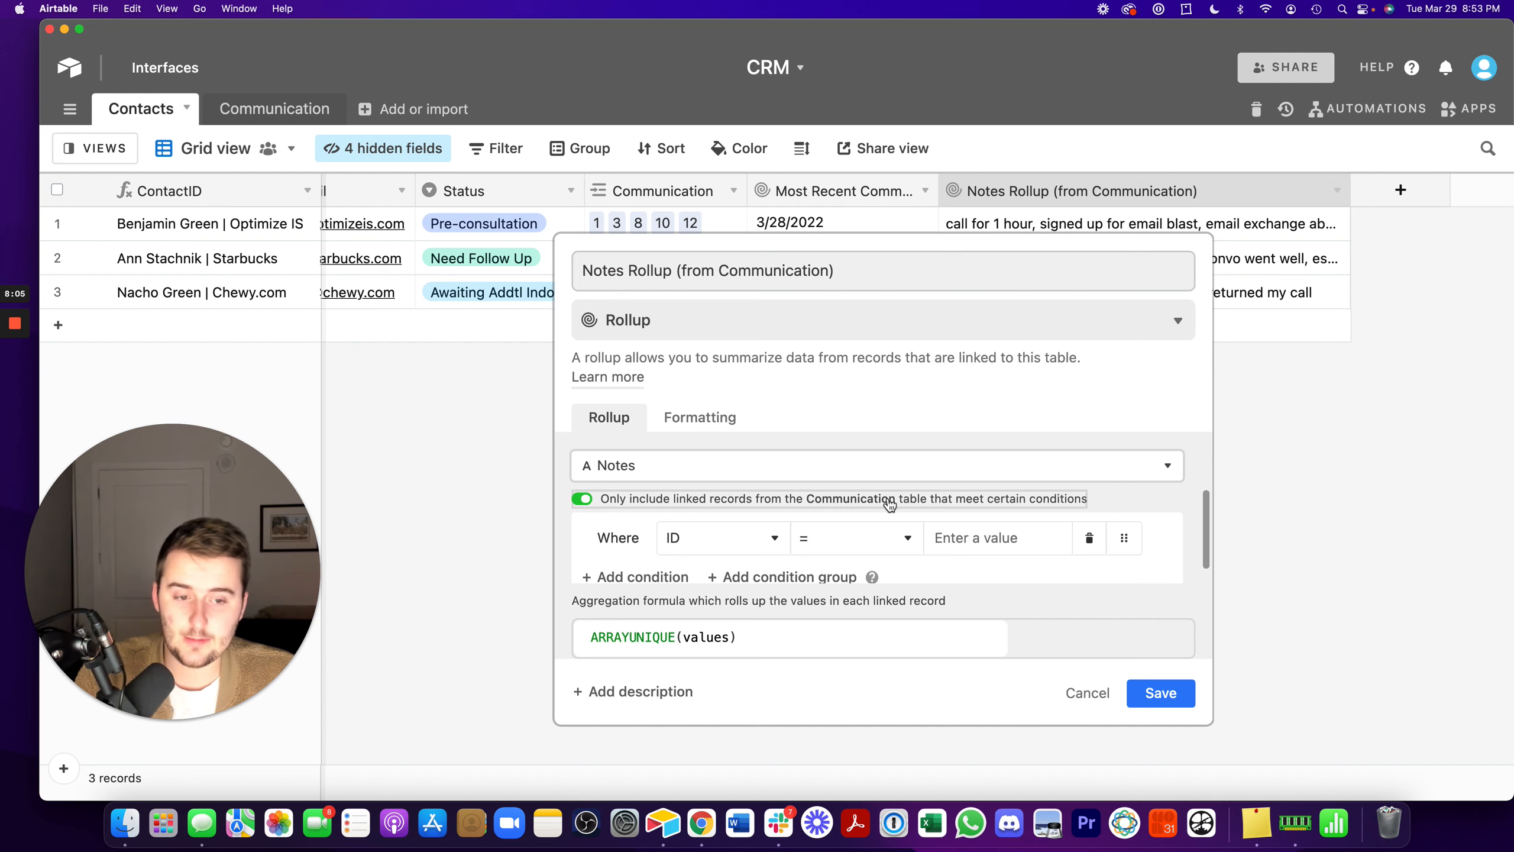
pyautogui.click(632, 499)
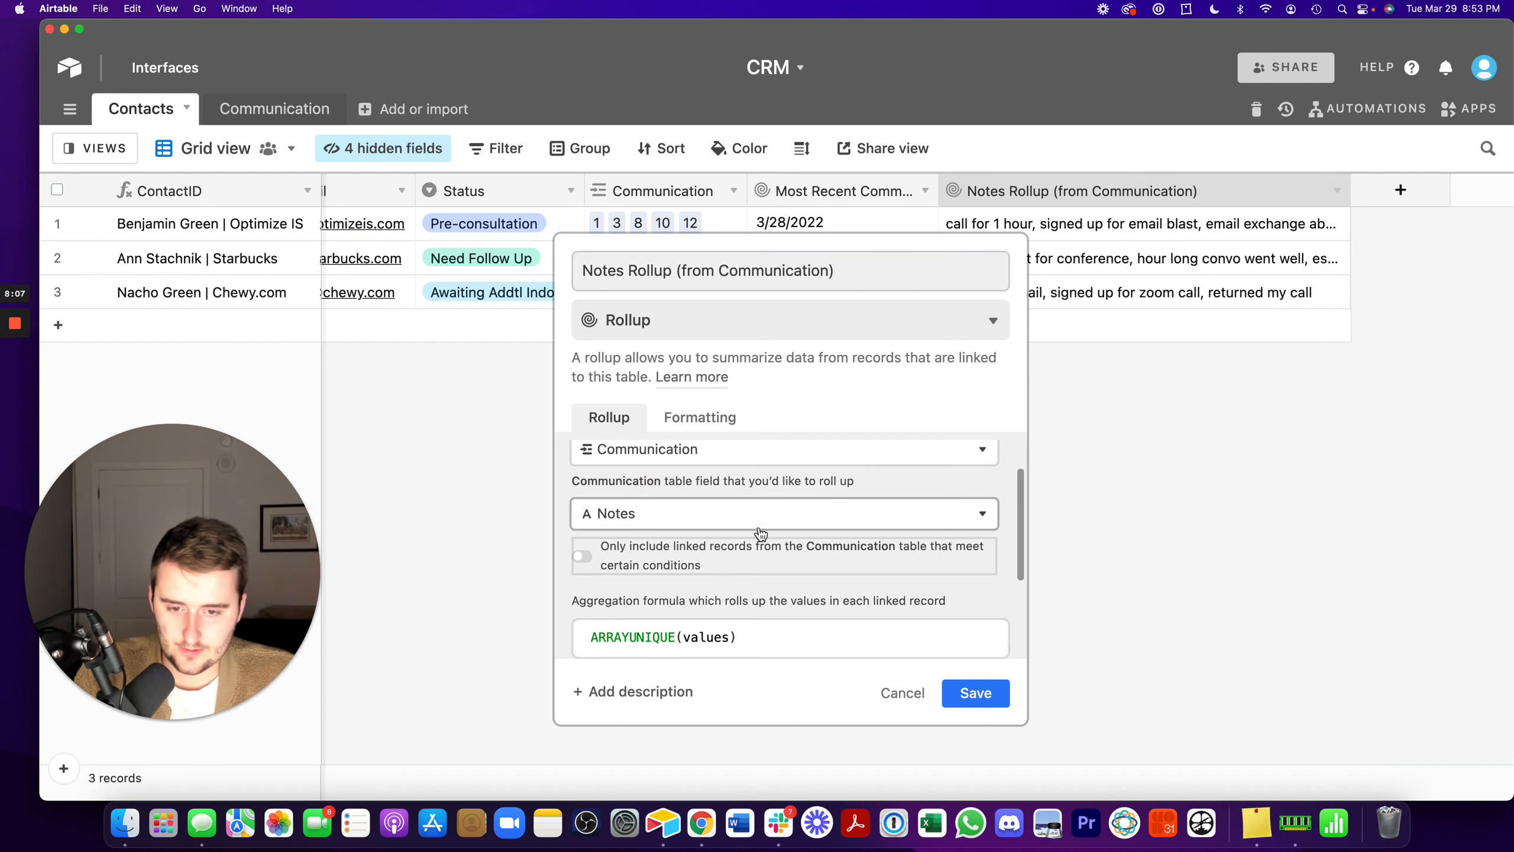
pyautogui.scroll(1, 809, 507)
pyautogui.scroll(-1, 809, 507)
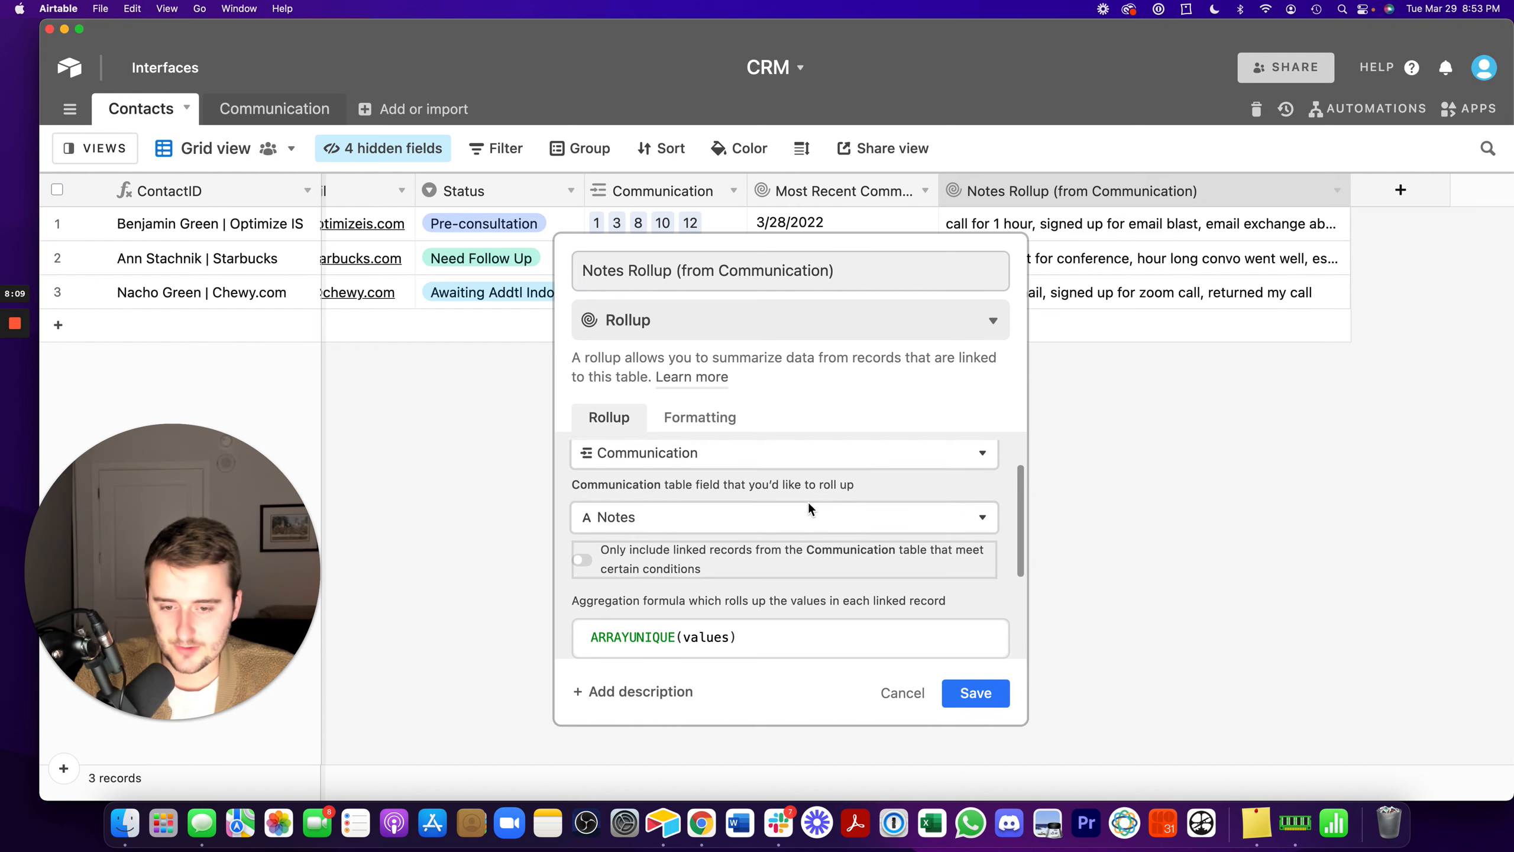
pyautogui.click(665, 563)
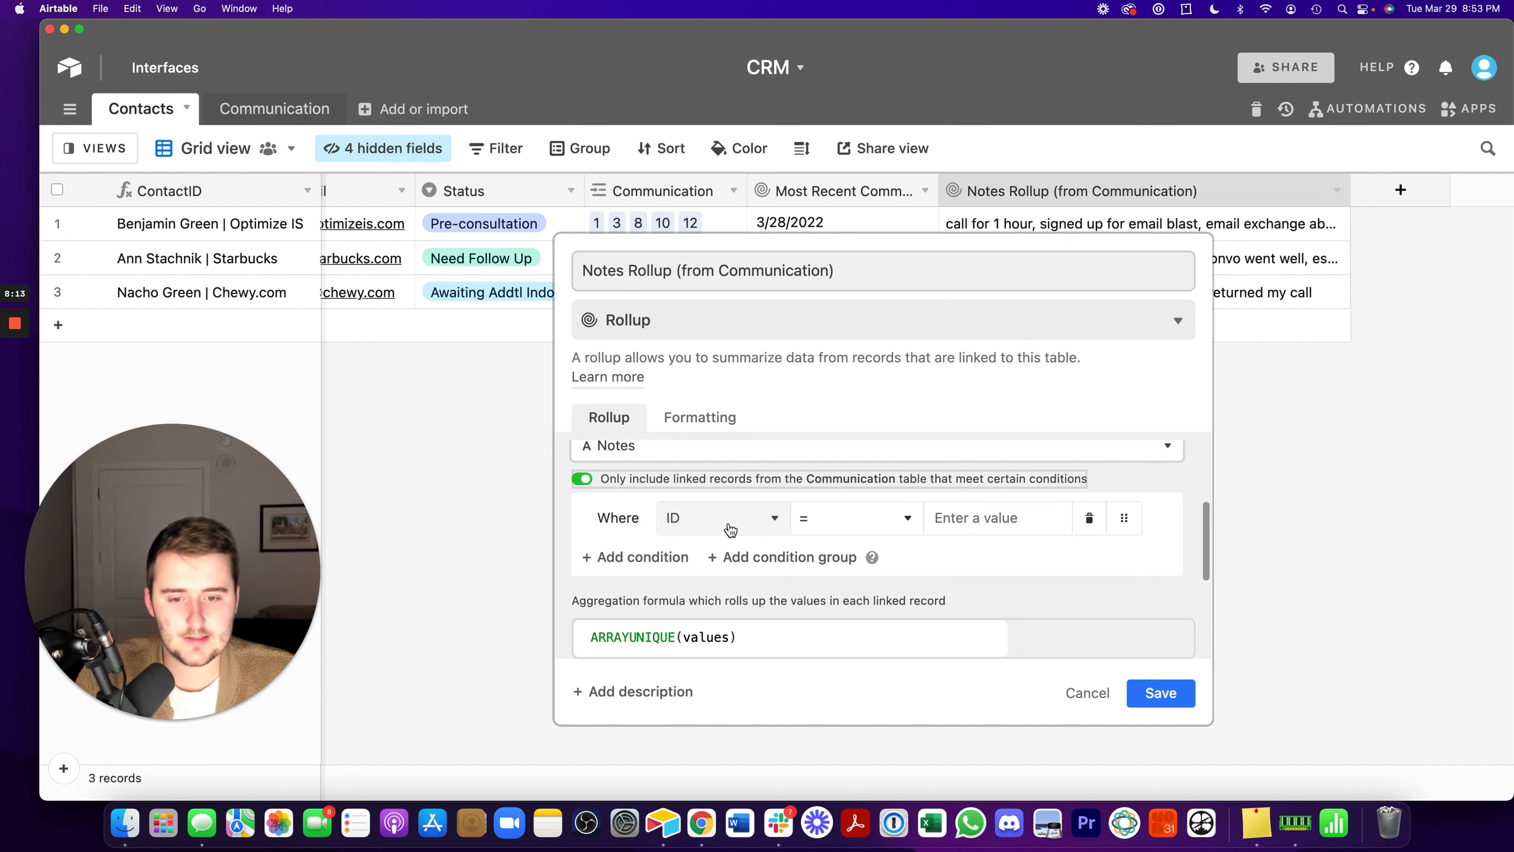
# - Limit the notes rollup to Communication records where Most Recent? is not empty, and save the field
pyautogui.click(727, 522)
pyautogui.click(786, 770)
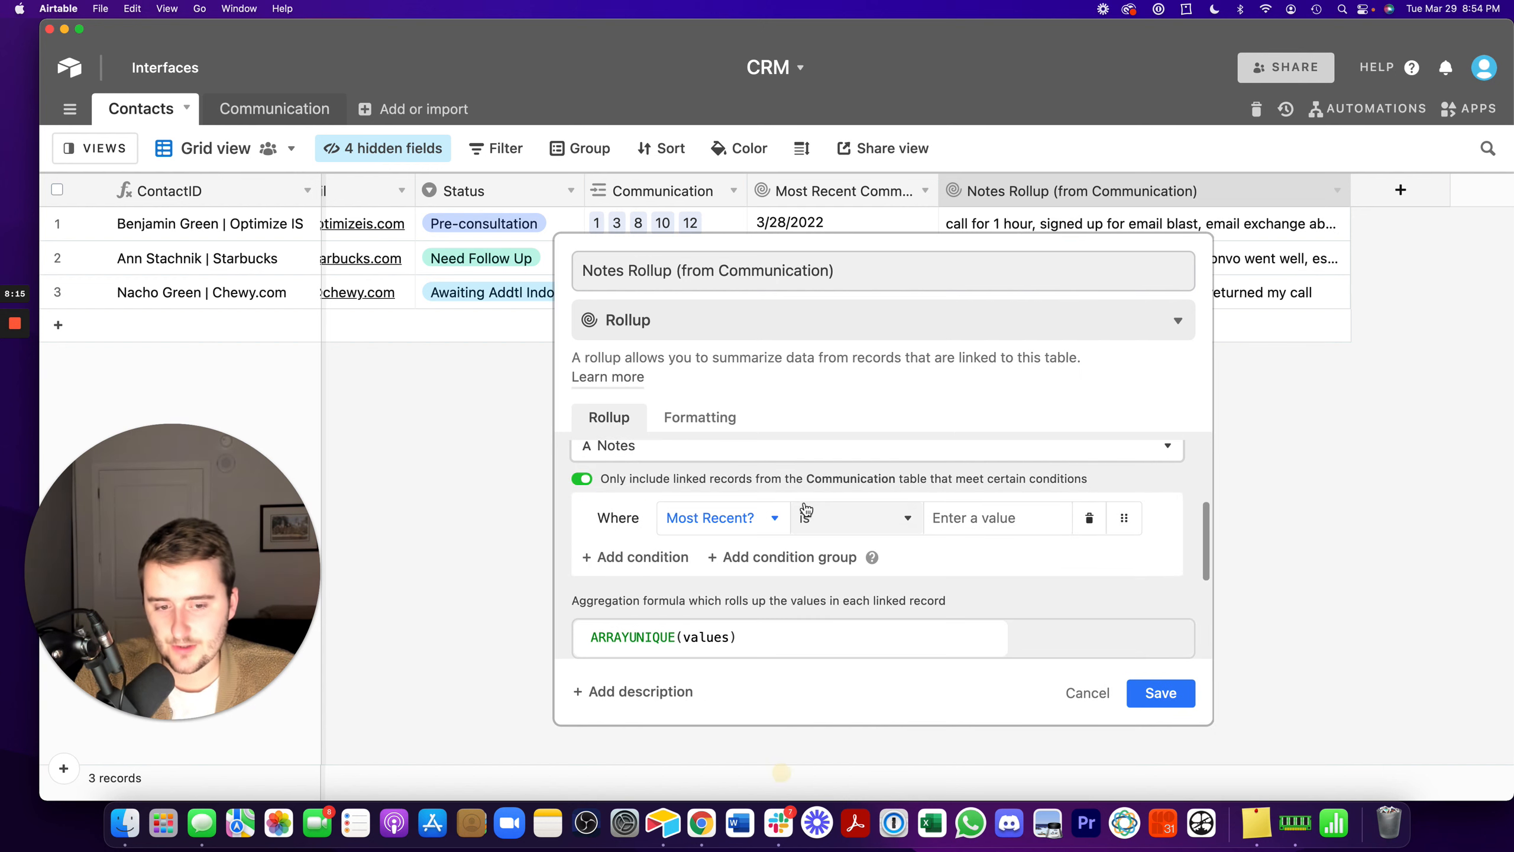
pyautogui.click(724, 519)
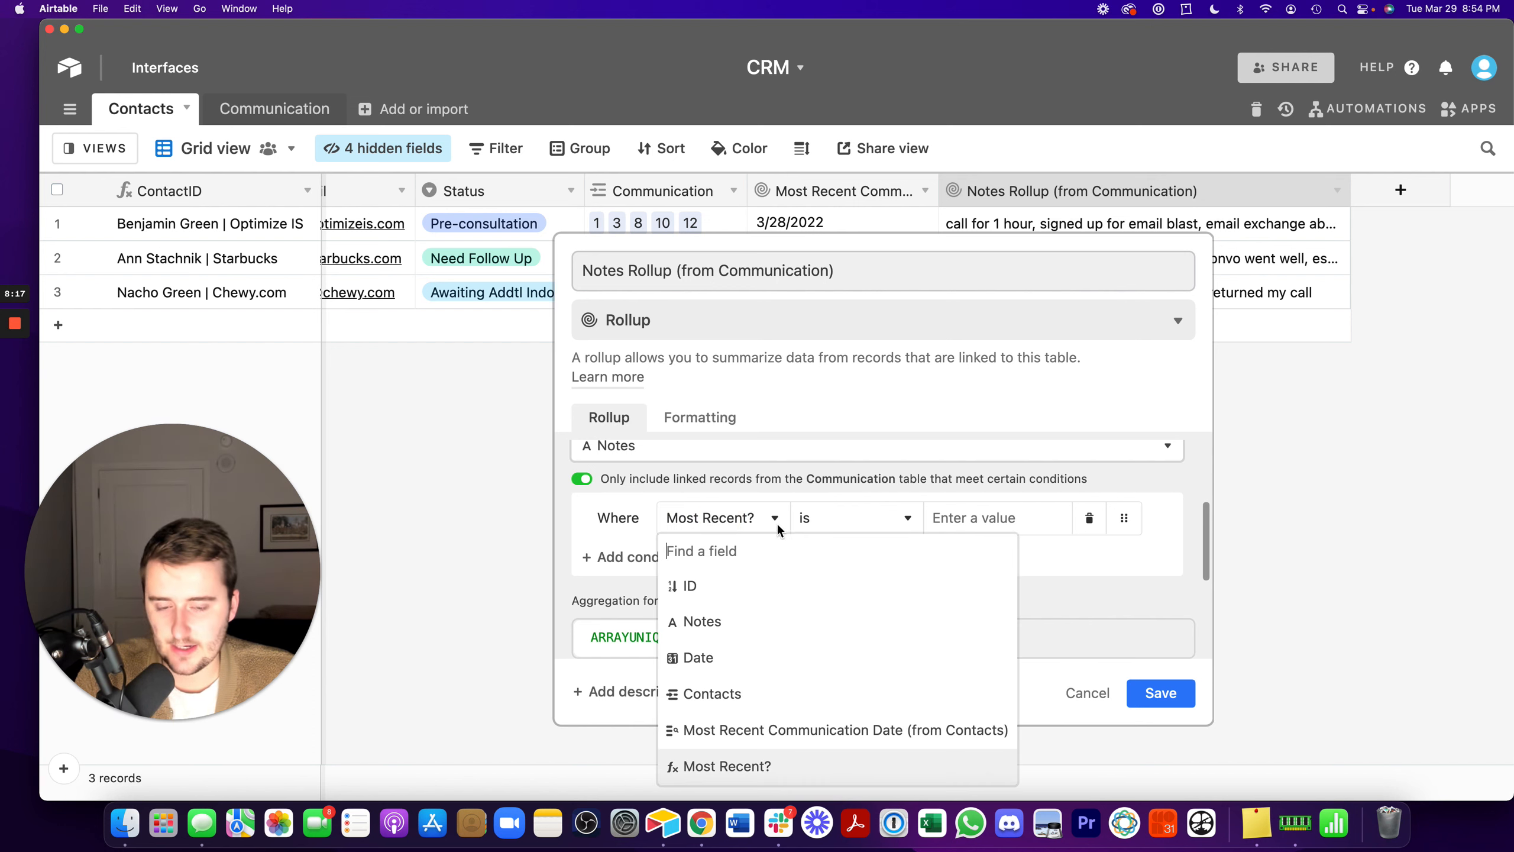
pyautogui.click(701, 768)
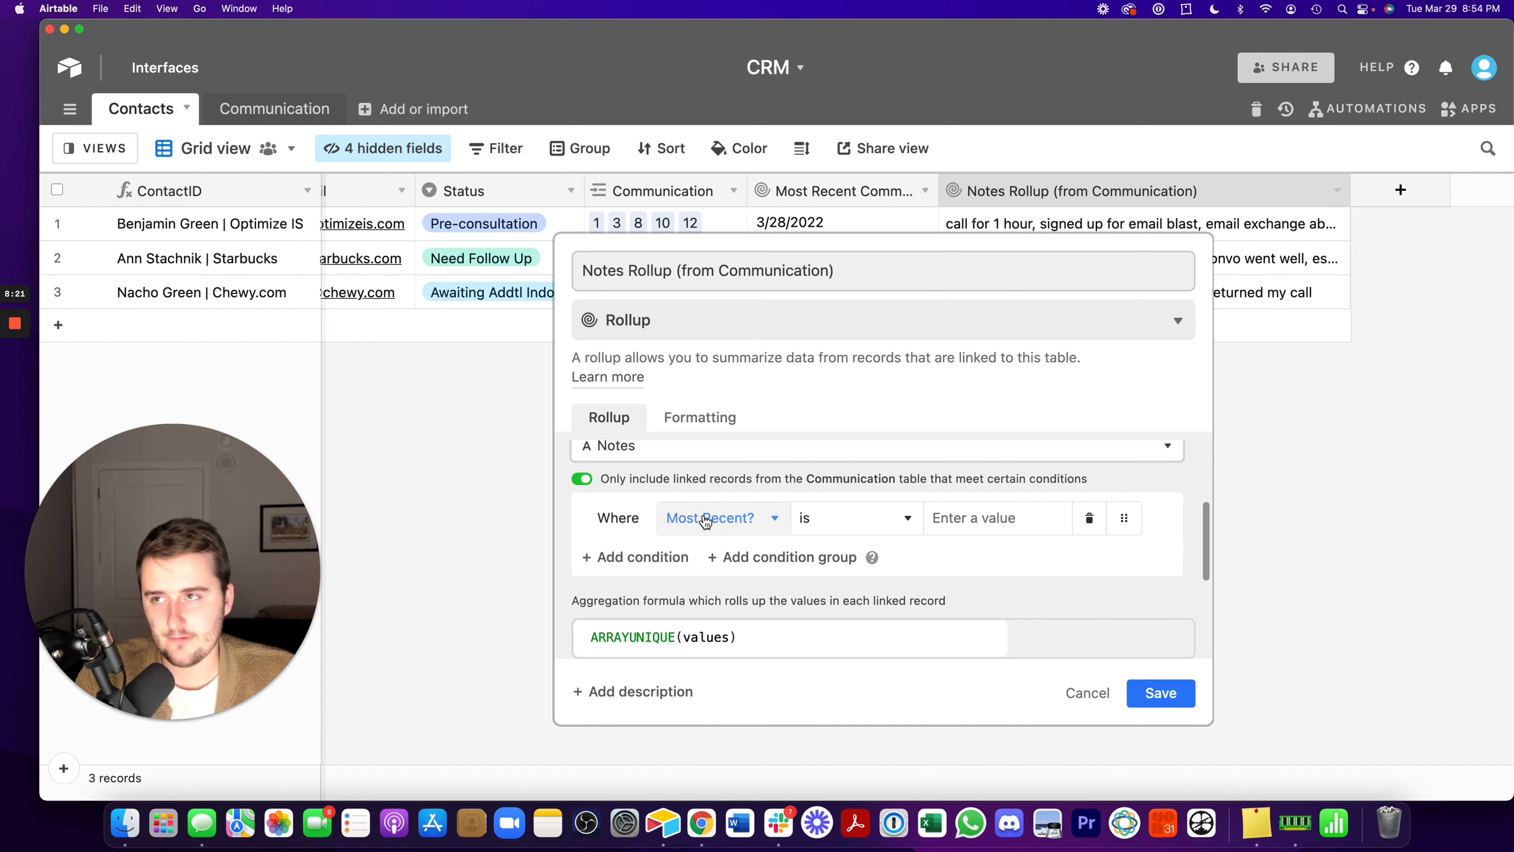
pyautogui.click(814, 517)
pyautogui.click(849, 767)
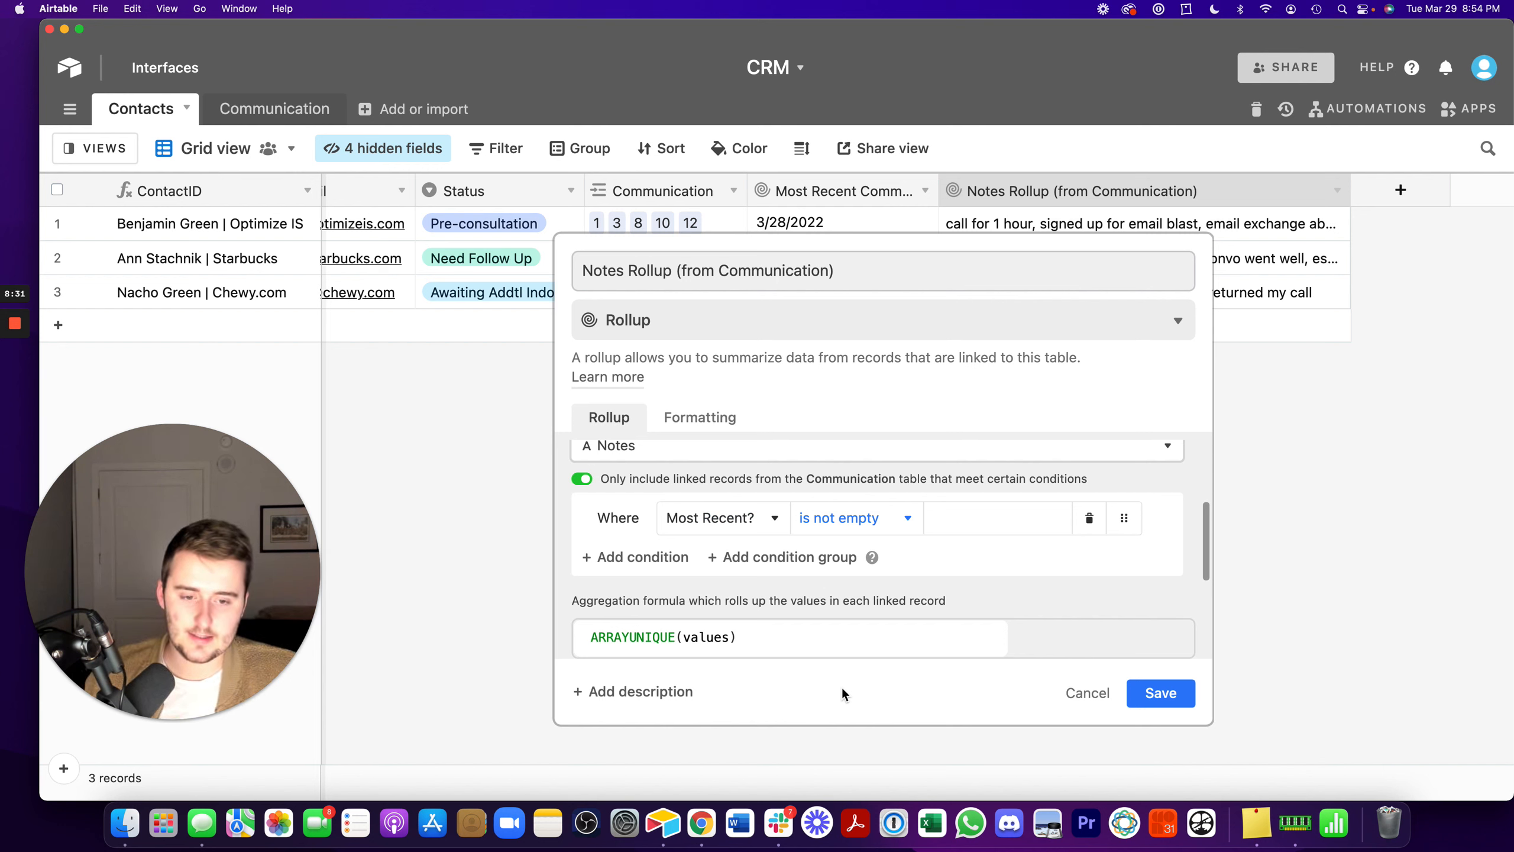
pyautogui.click(1184, 690)
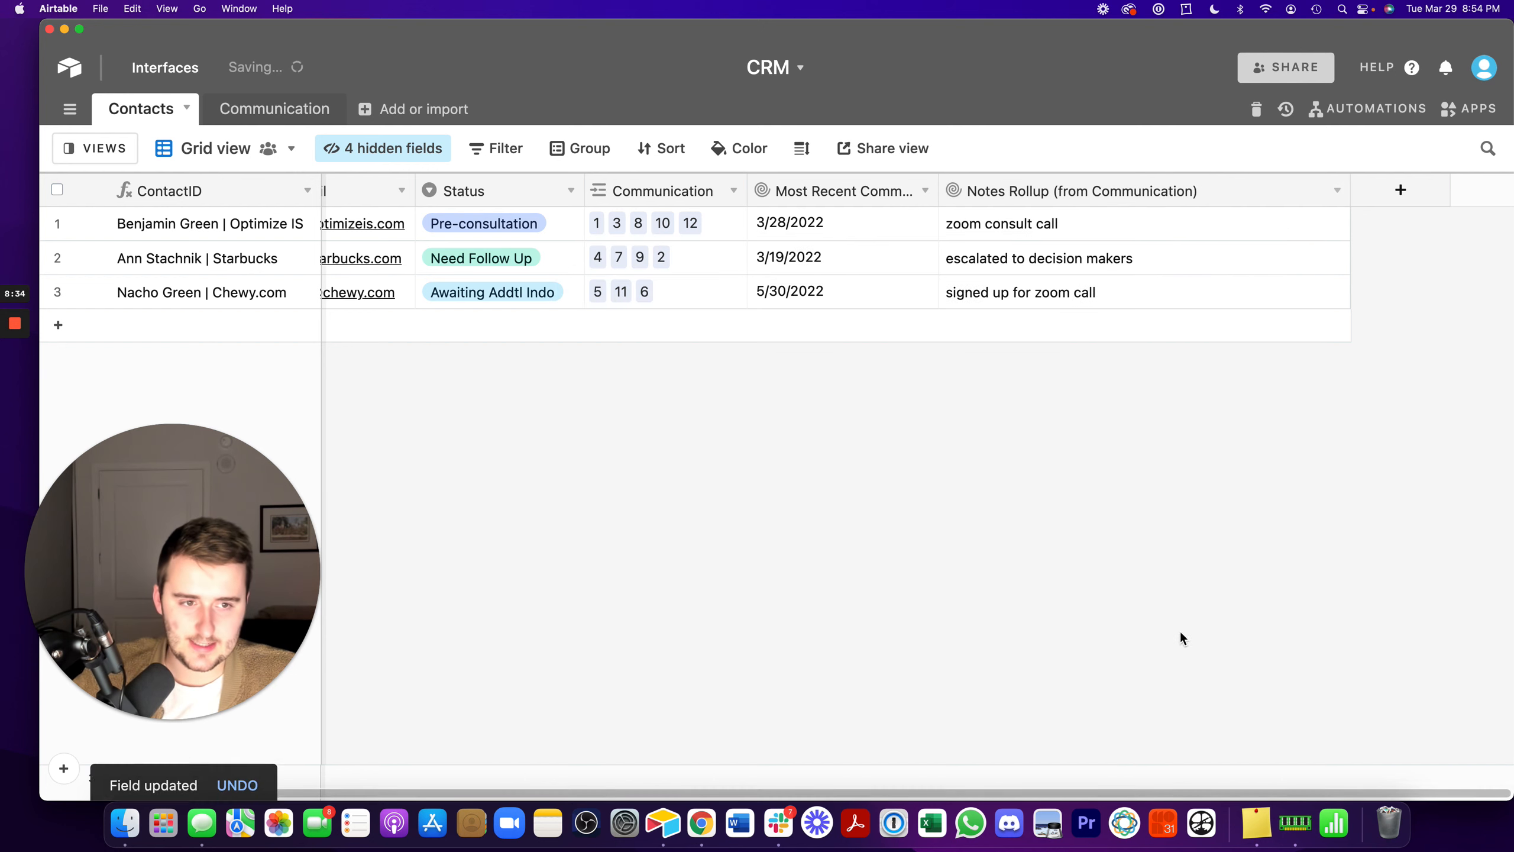
# - Rename the notes rollup field in the Contacts table as Most Recent Communication and save it
pyautogui.doubleClick(1076, 190)
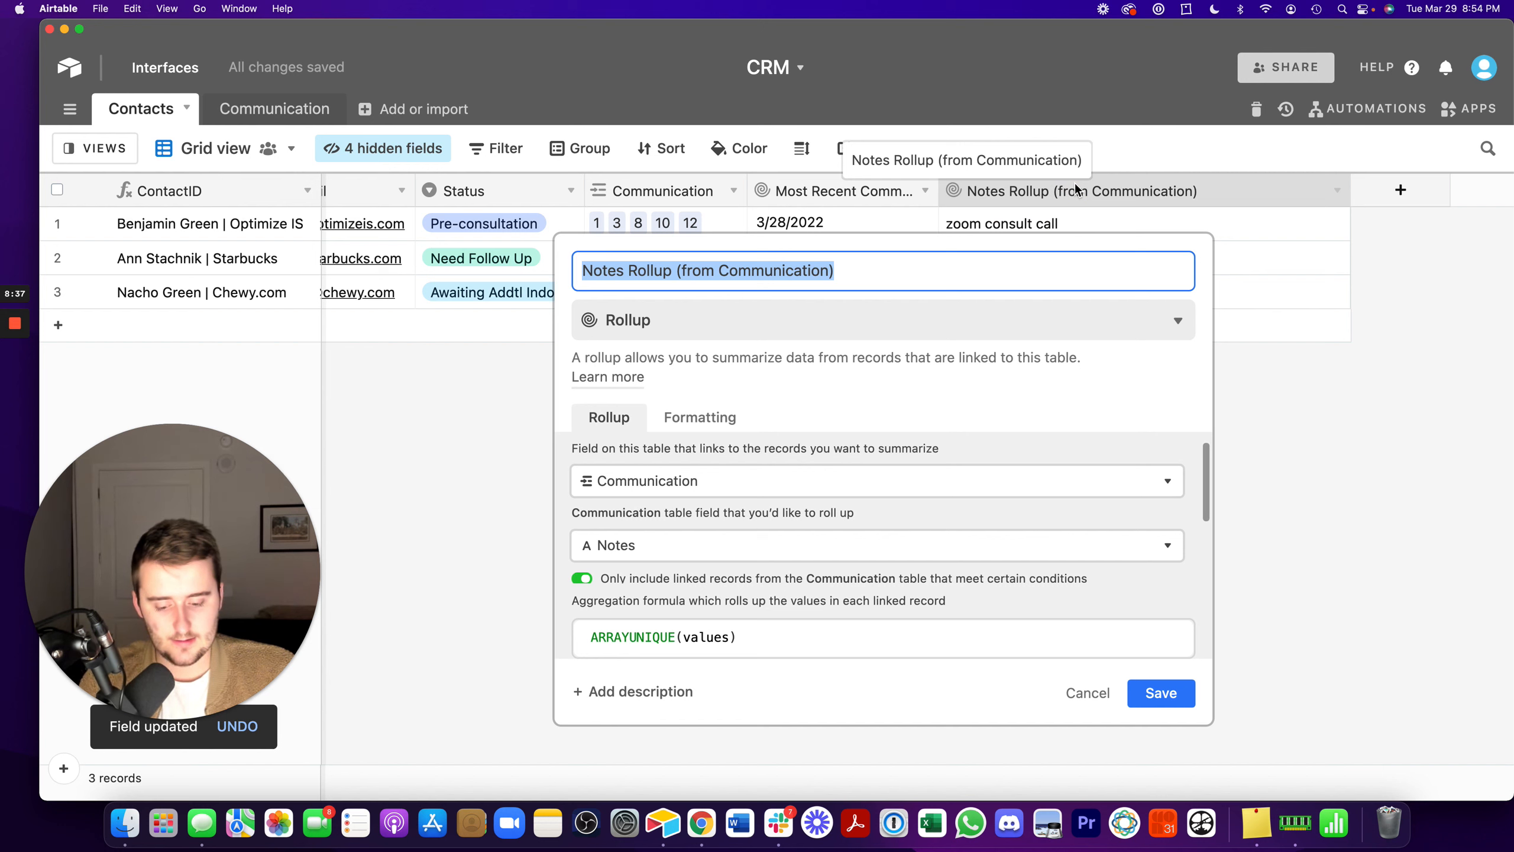
pyautogui.write('Most Recen')
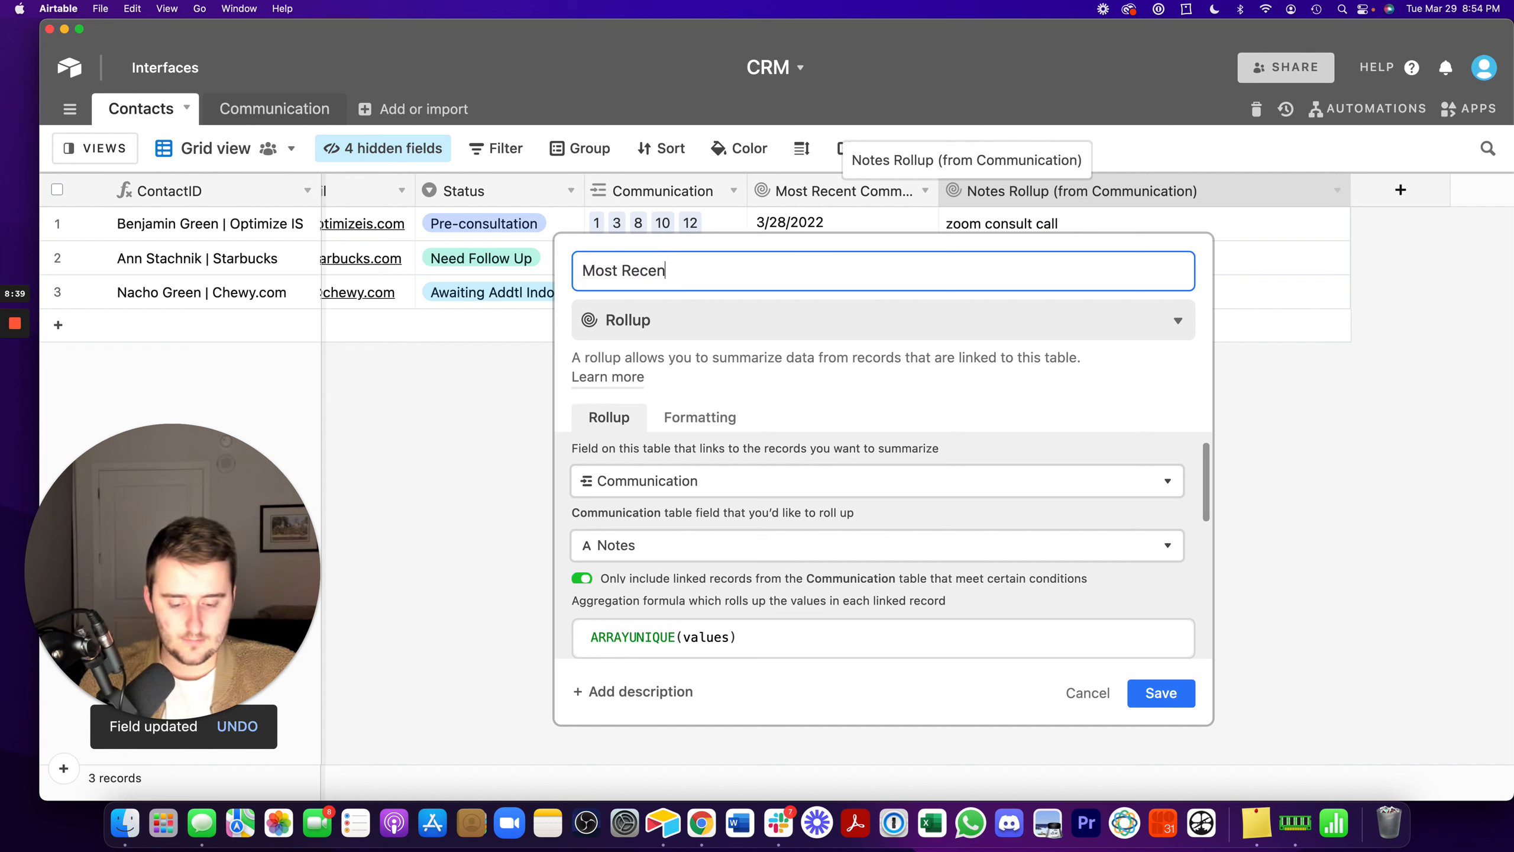
pyautogui.write('t Commu')
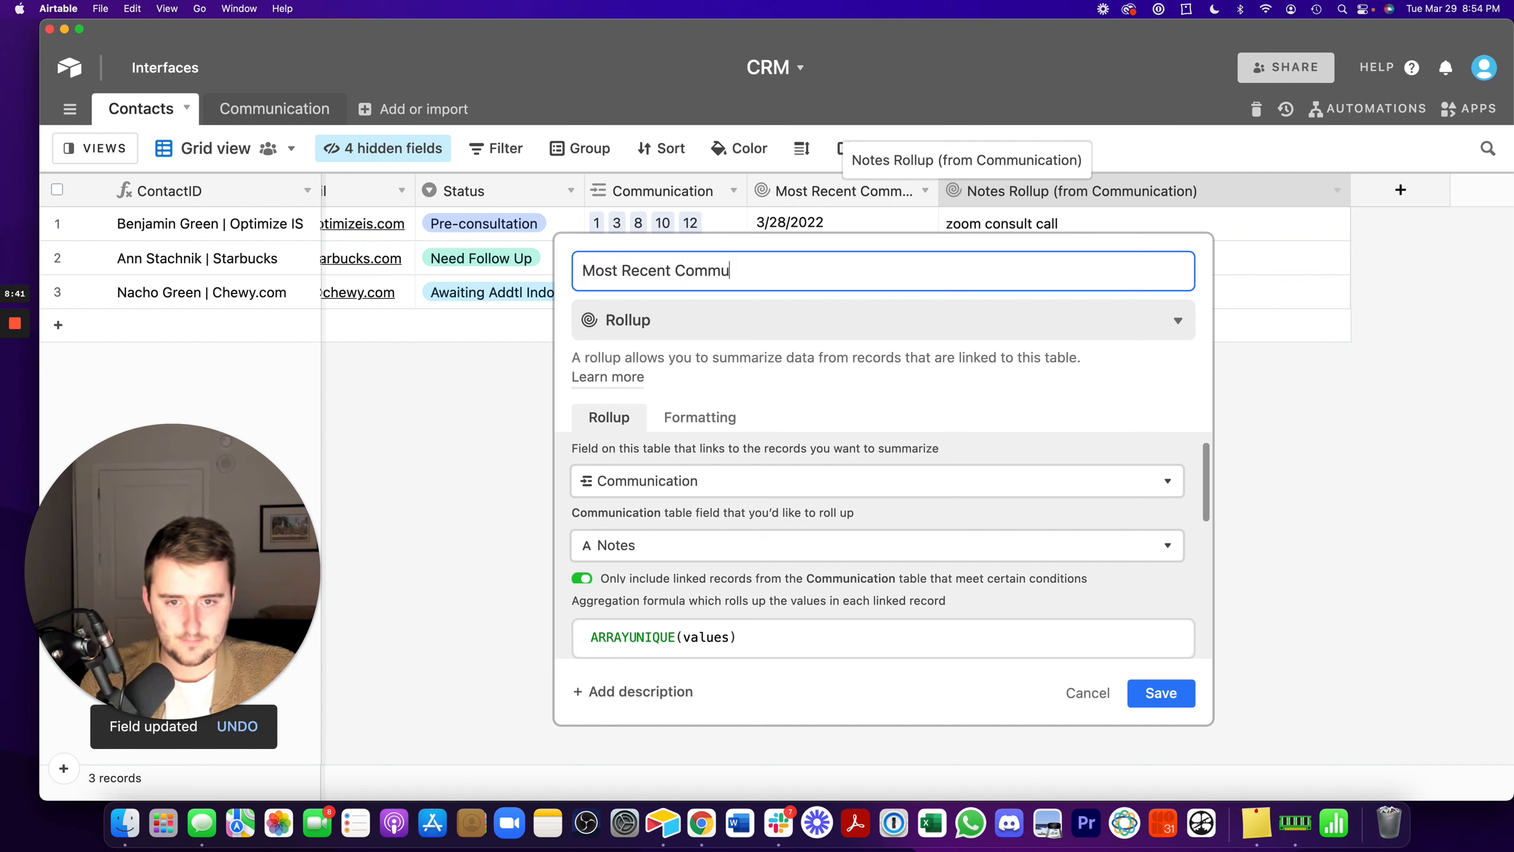
pyautogui.write('nication')
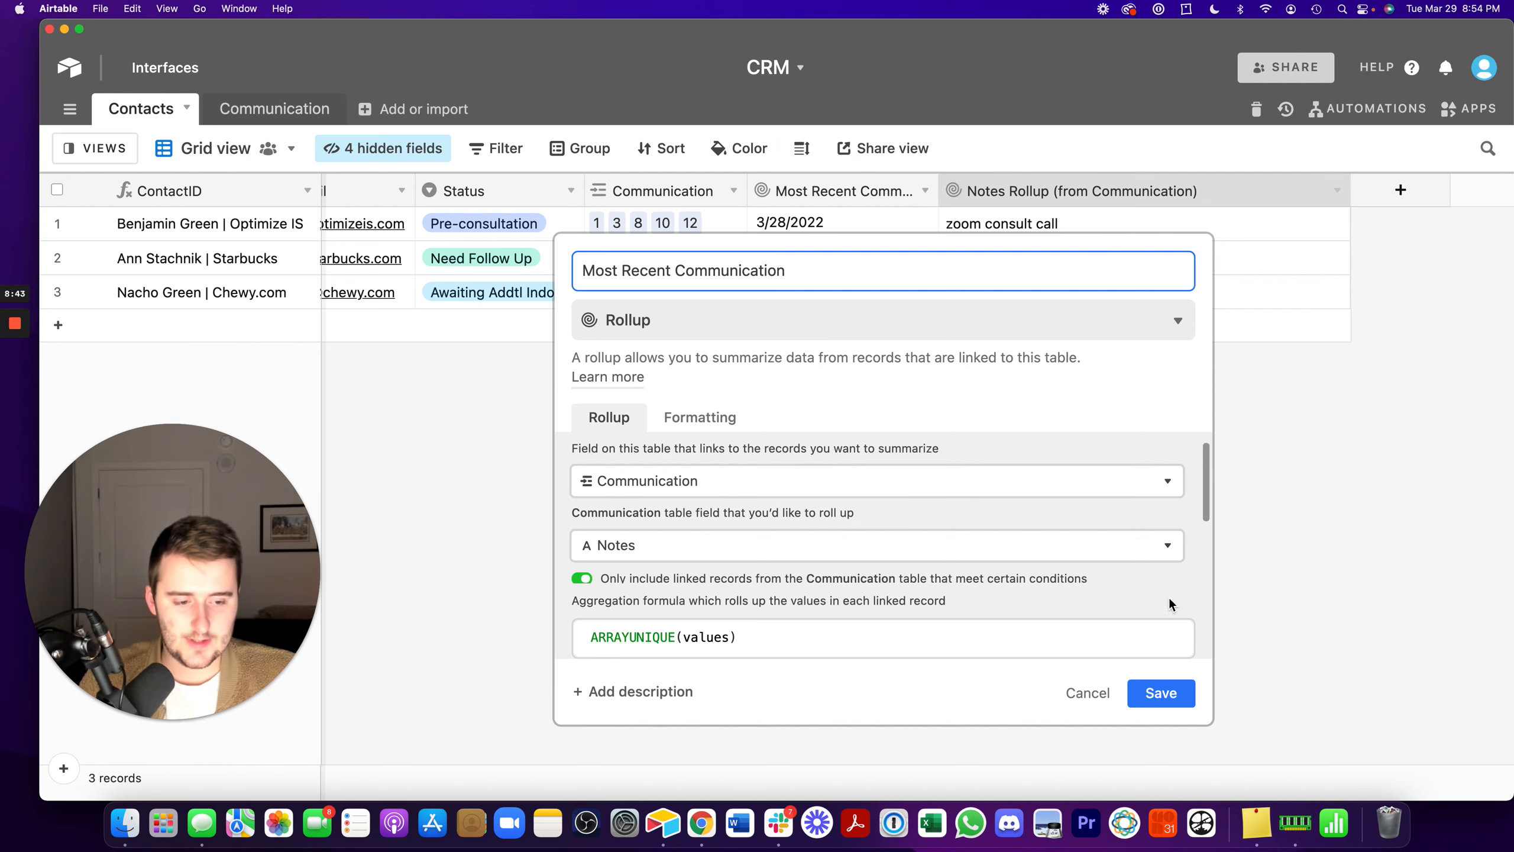
pyautogui.click(1163, 694)
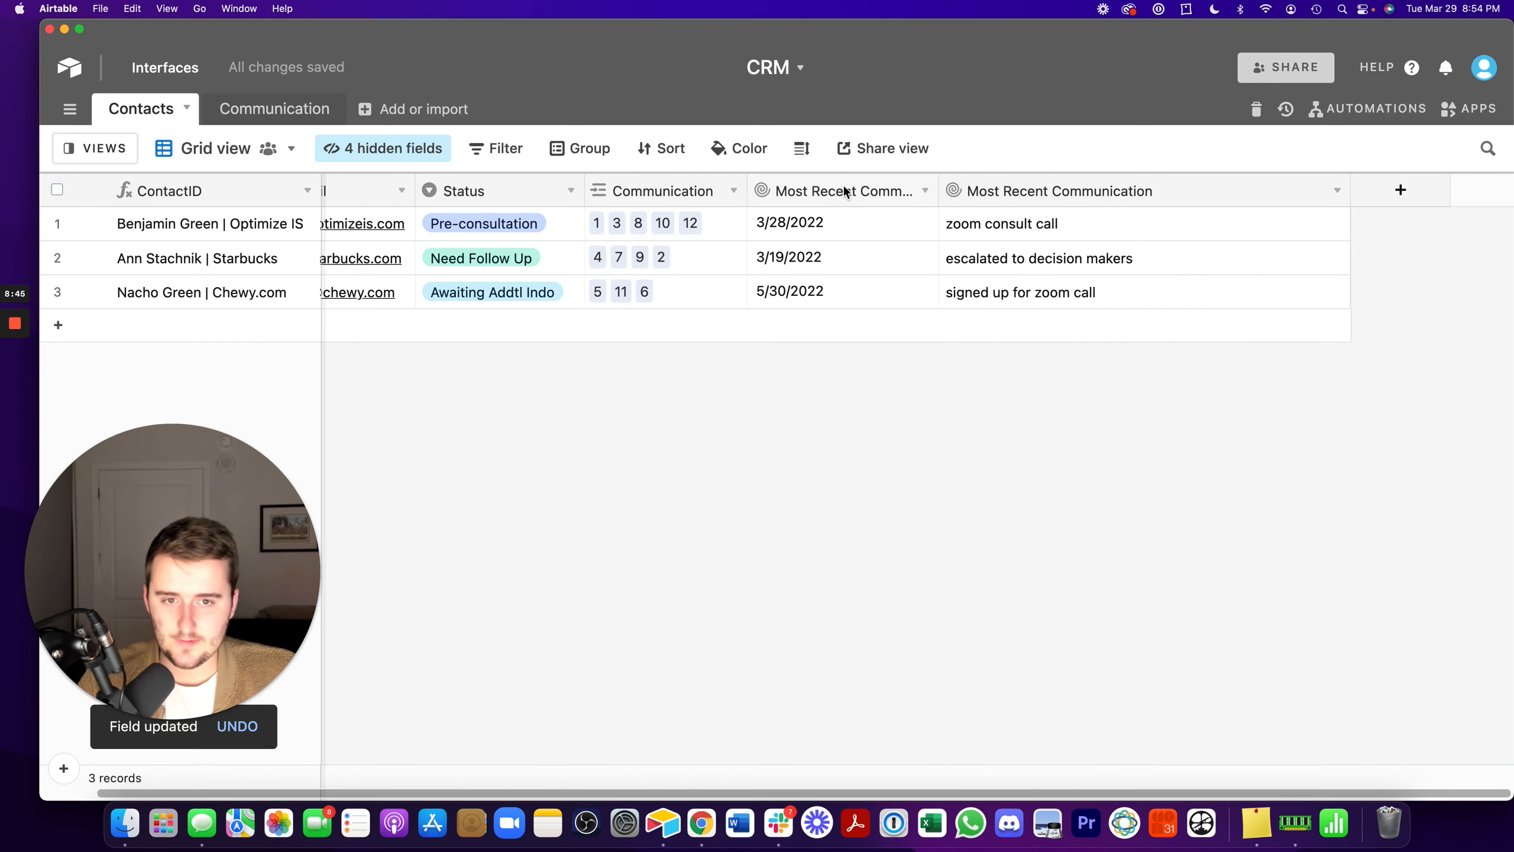
# - Hide the most recent communication date rollup in Contacts, and the date lookup and Most Recent? fields in the Communication table
pyautogui.rightClick(822, 192)
pyautogui.click(859, 621)
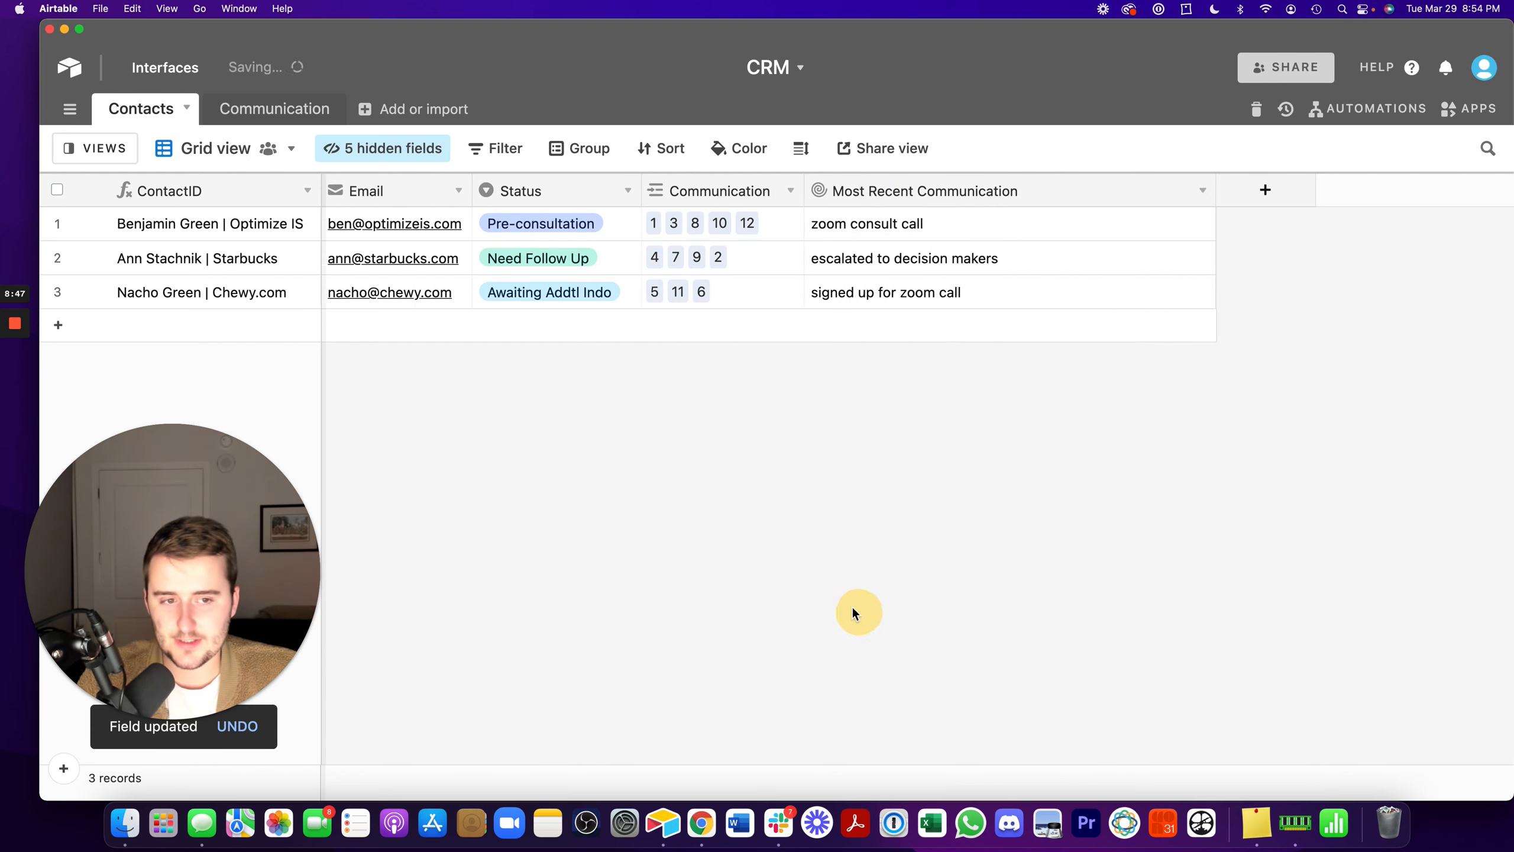
pyautogui.click(238, 110)
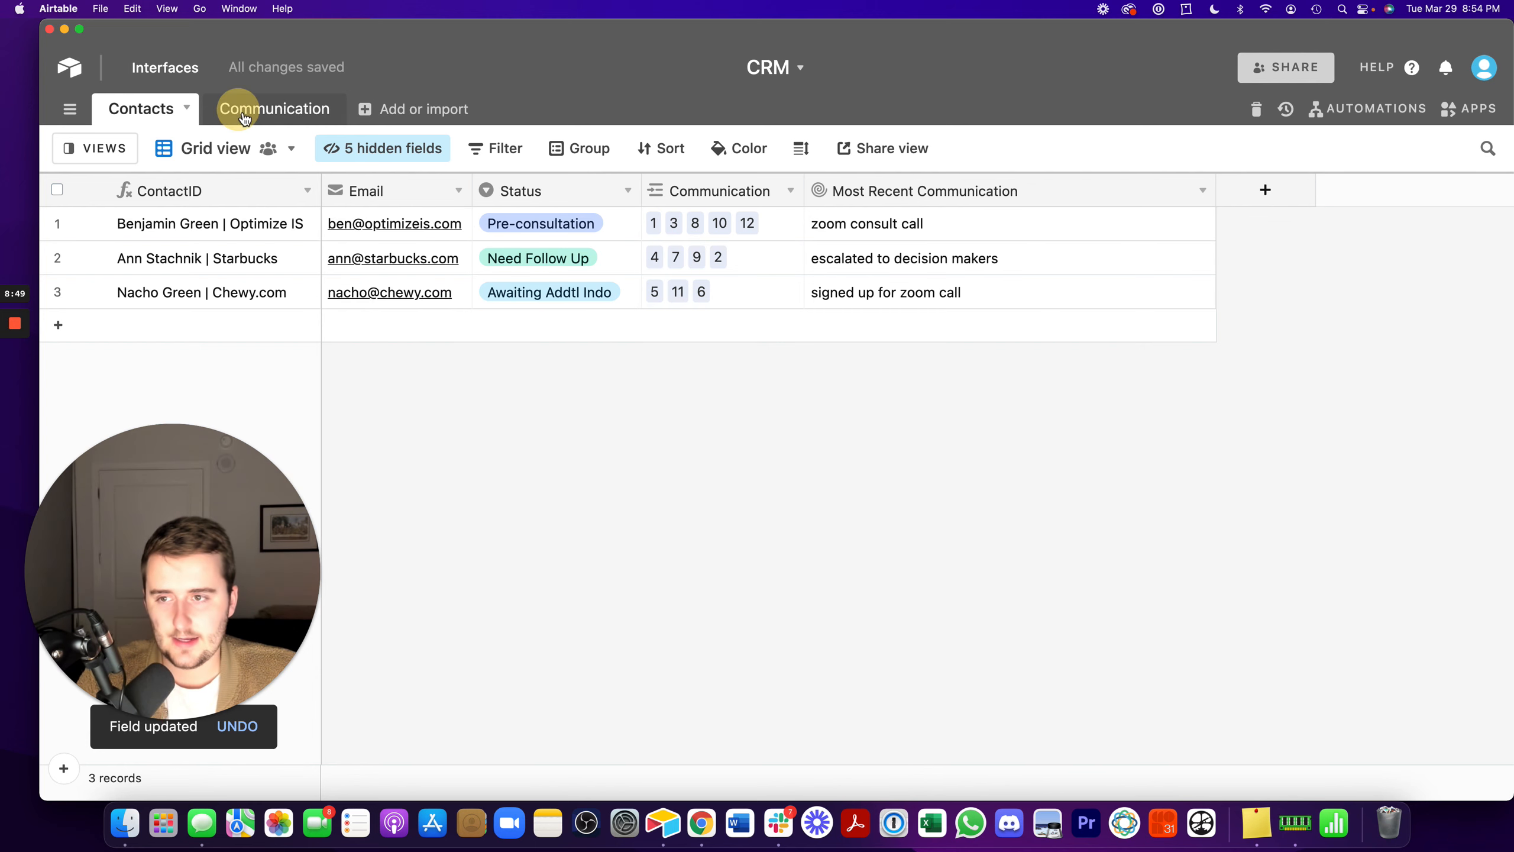
pyautogui.click(777, 192)
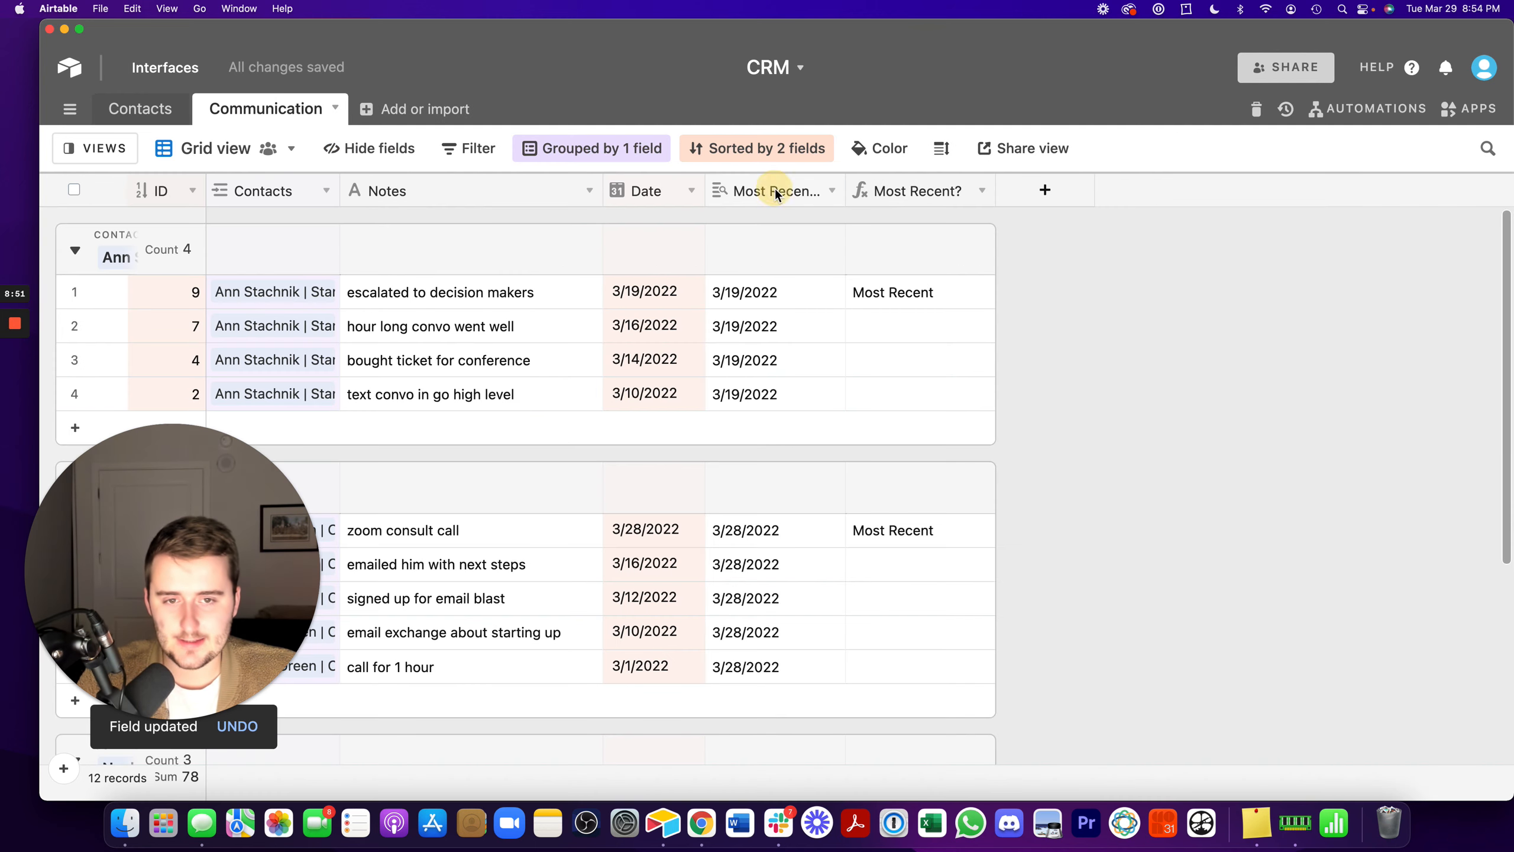
pyautogui.keyDown('shift'); pyautogui.click(926, 192); pyautogui.keyUp('shift')
pyautogui.rightClick(920, 192)
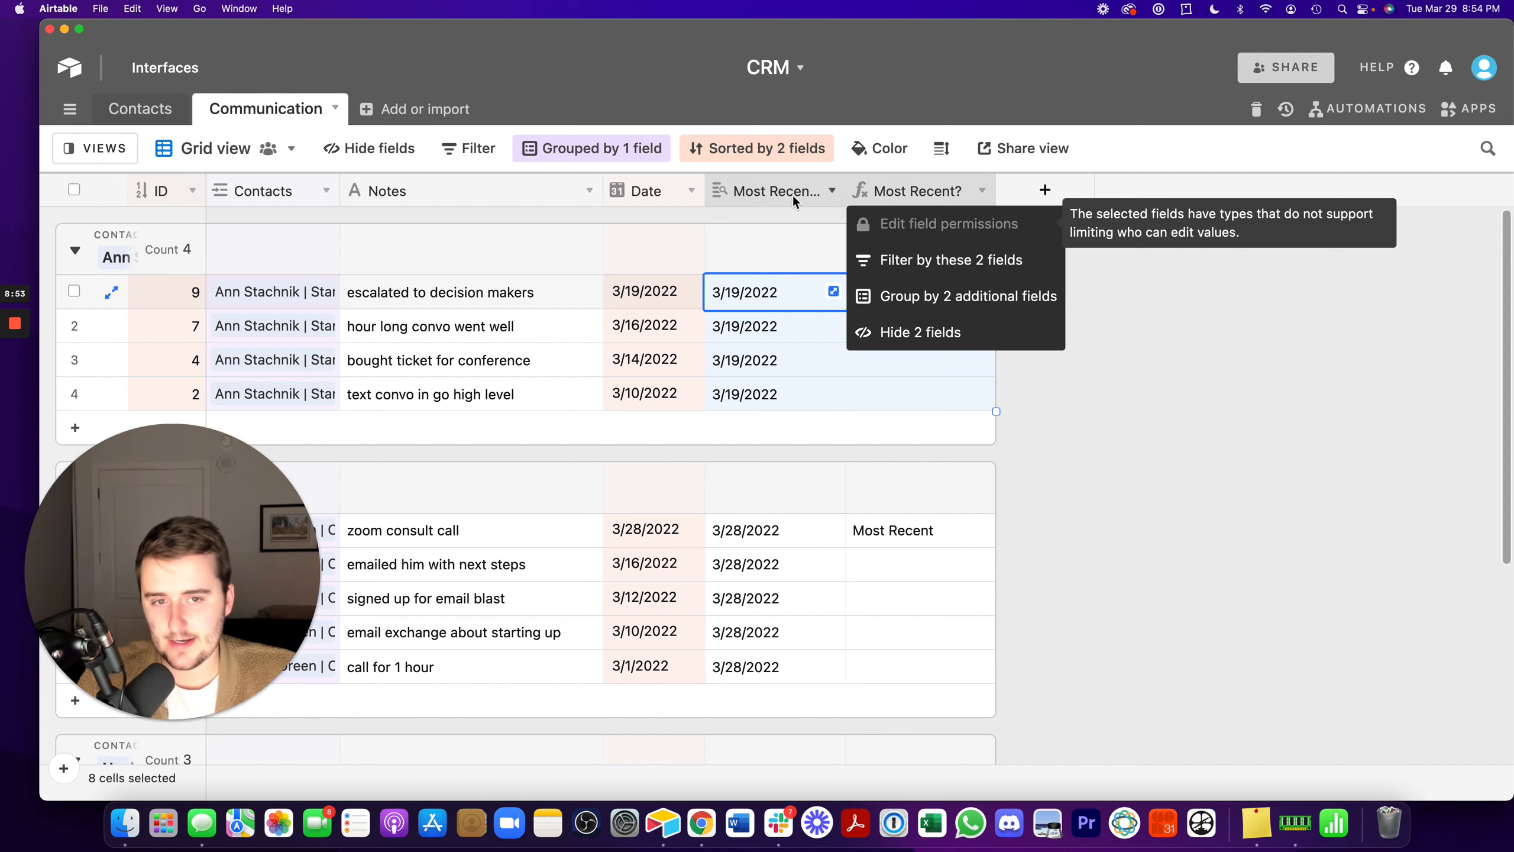
pyautogui.click(903, 332)
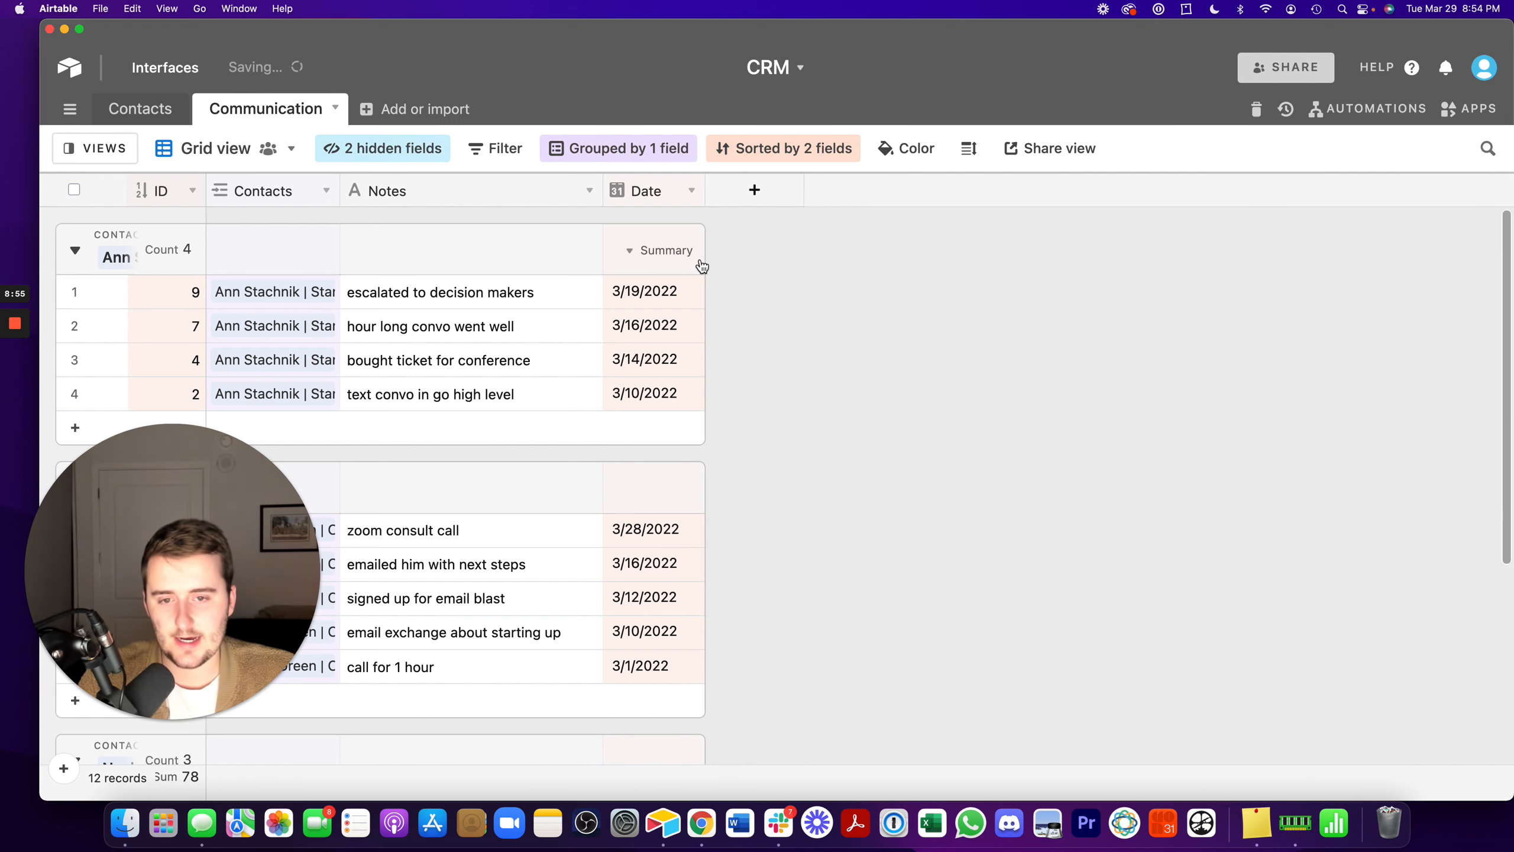
pyautogui.moveTo(210, 503); pyautogui.dragTo(1353, 524)
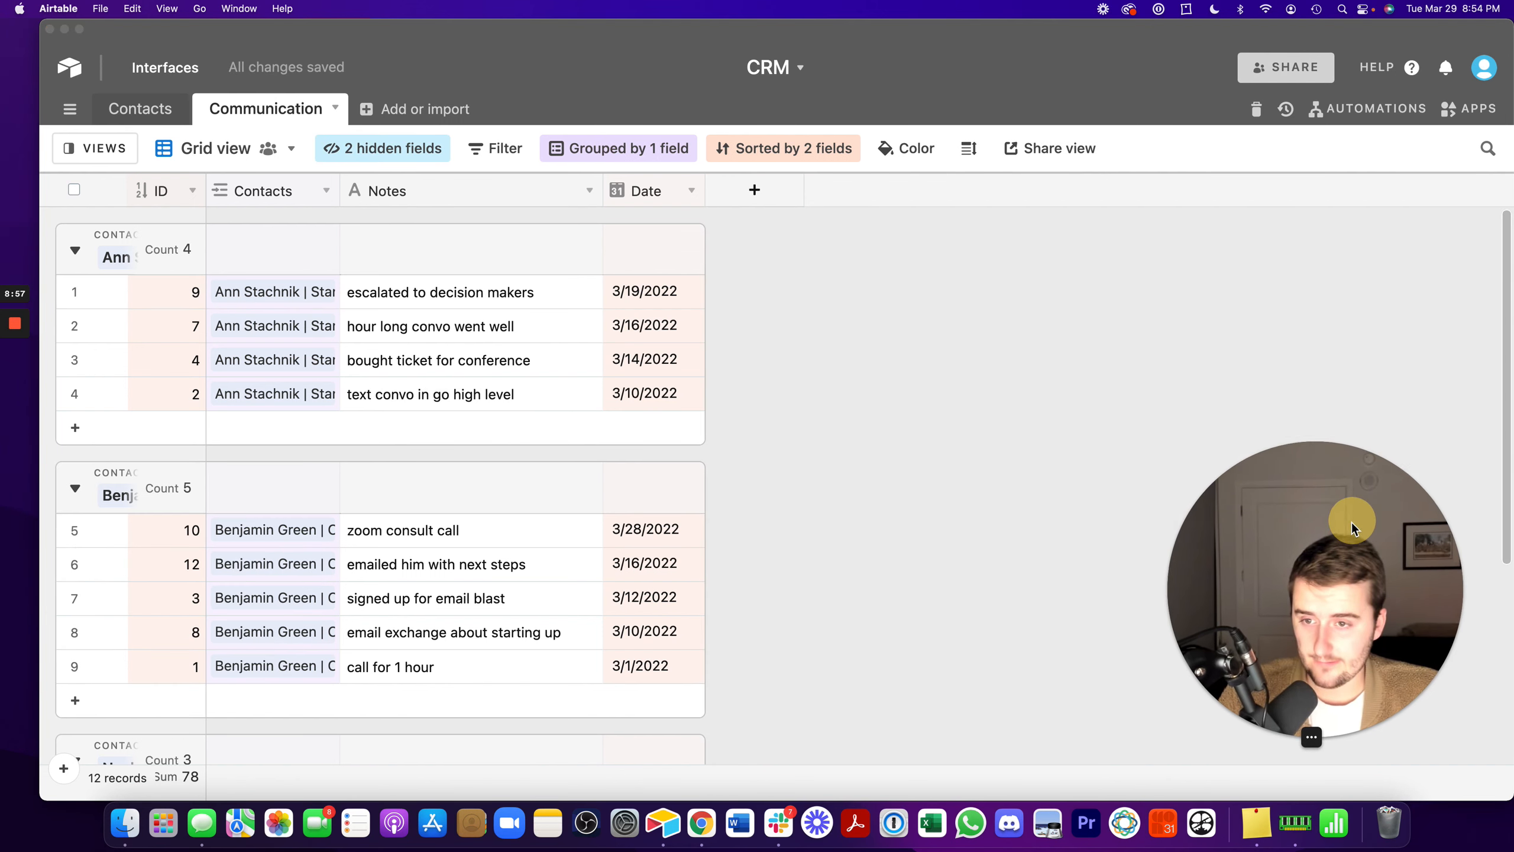
# - In the Contacts table, link Communication record 9 to the third contact as well
pyautogui.click(153, 113)
pyautogui.click(154, 112)
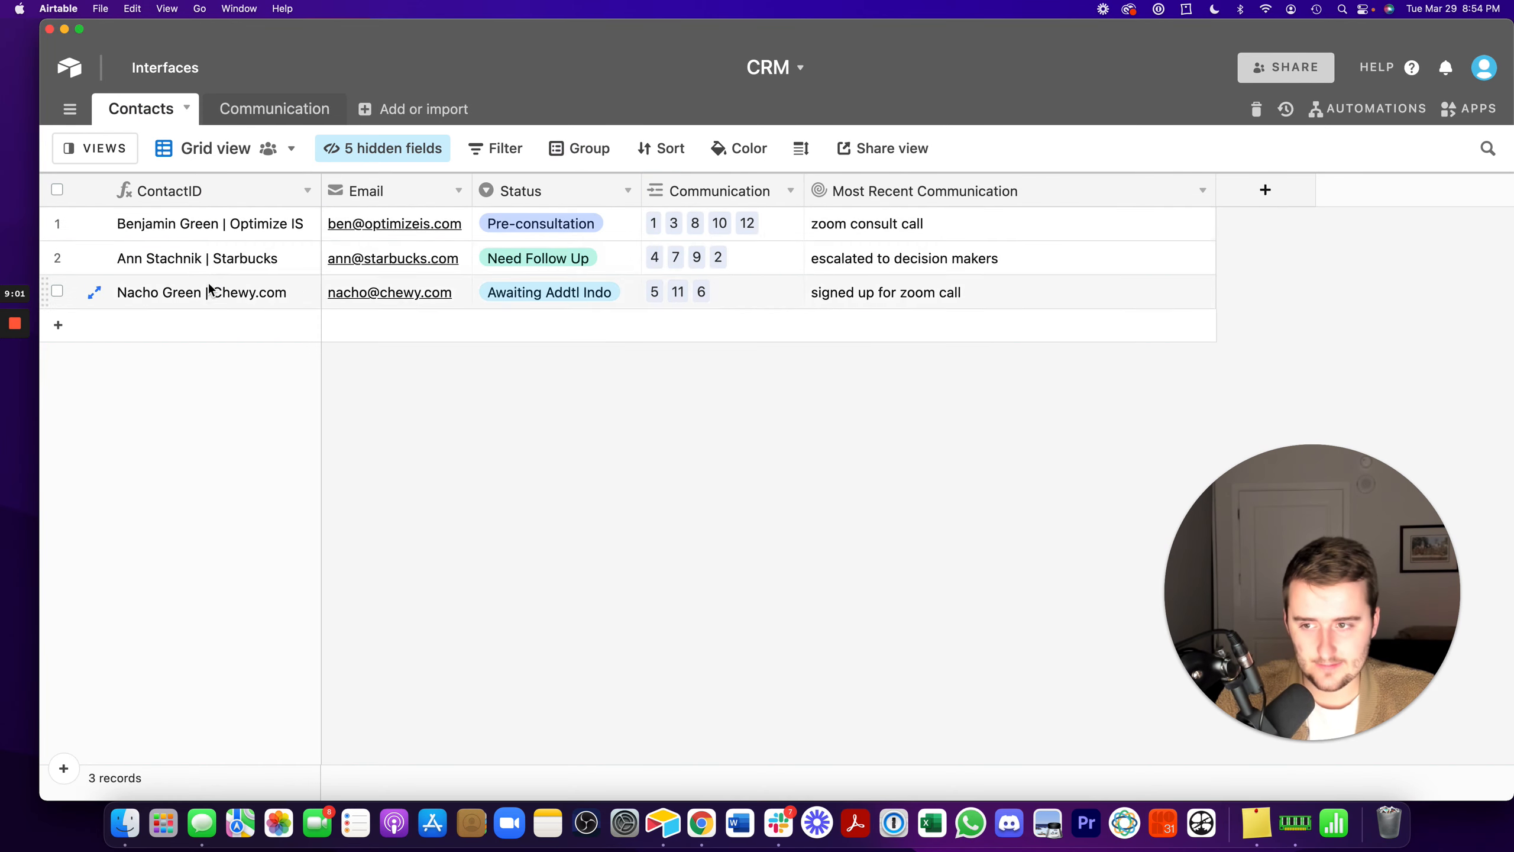
pyautogui.click(741, 261)
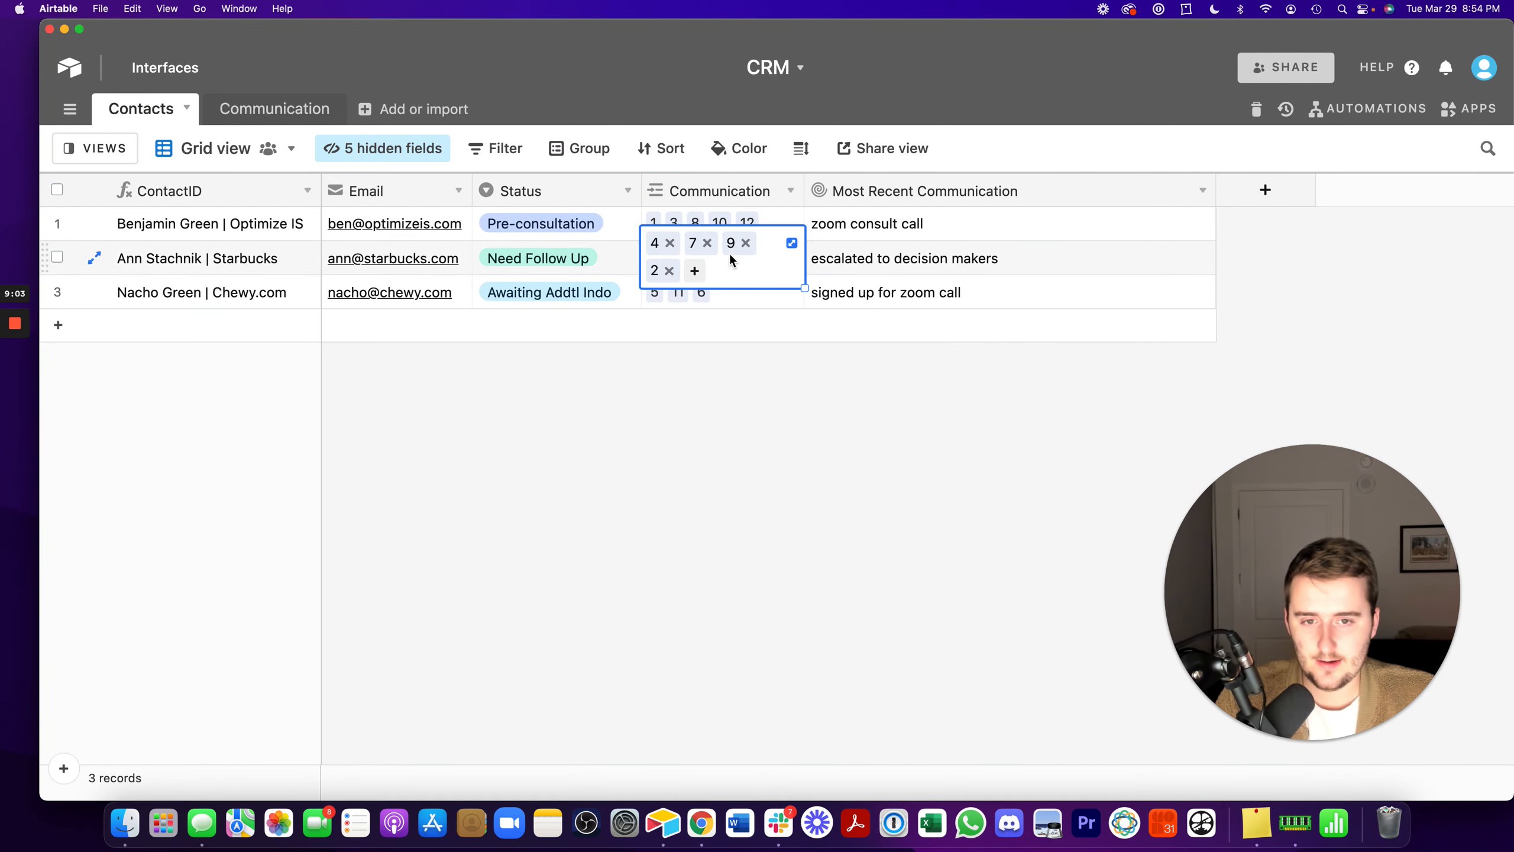
pyautogui.click(737, 298)
pyautogui.click(657, 305)
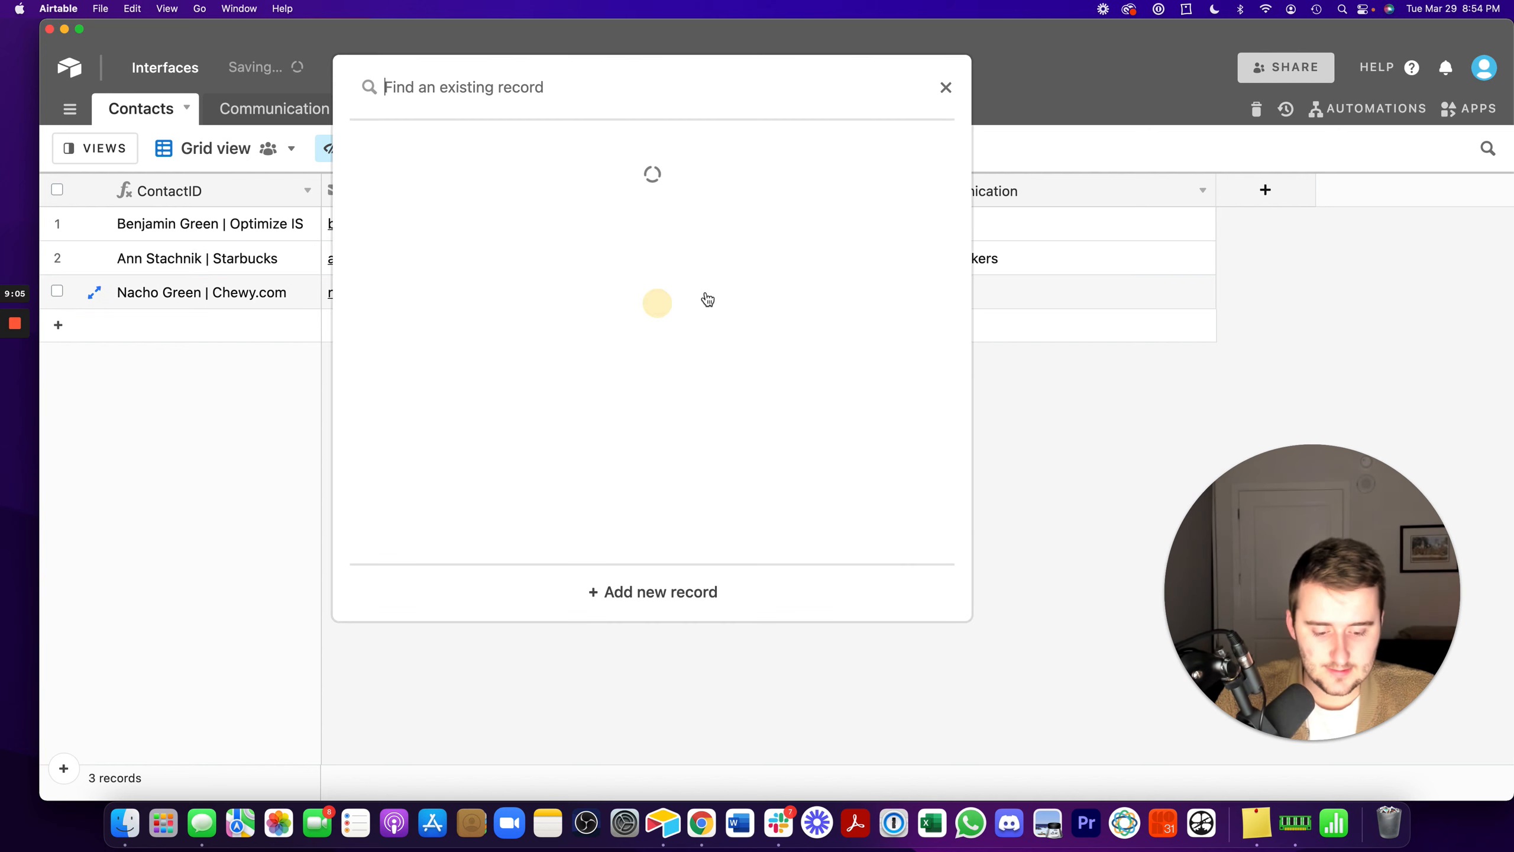
pyautogui.write('9')
pyautogui.click(684, 166)
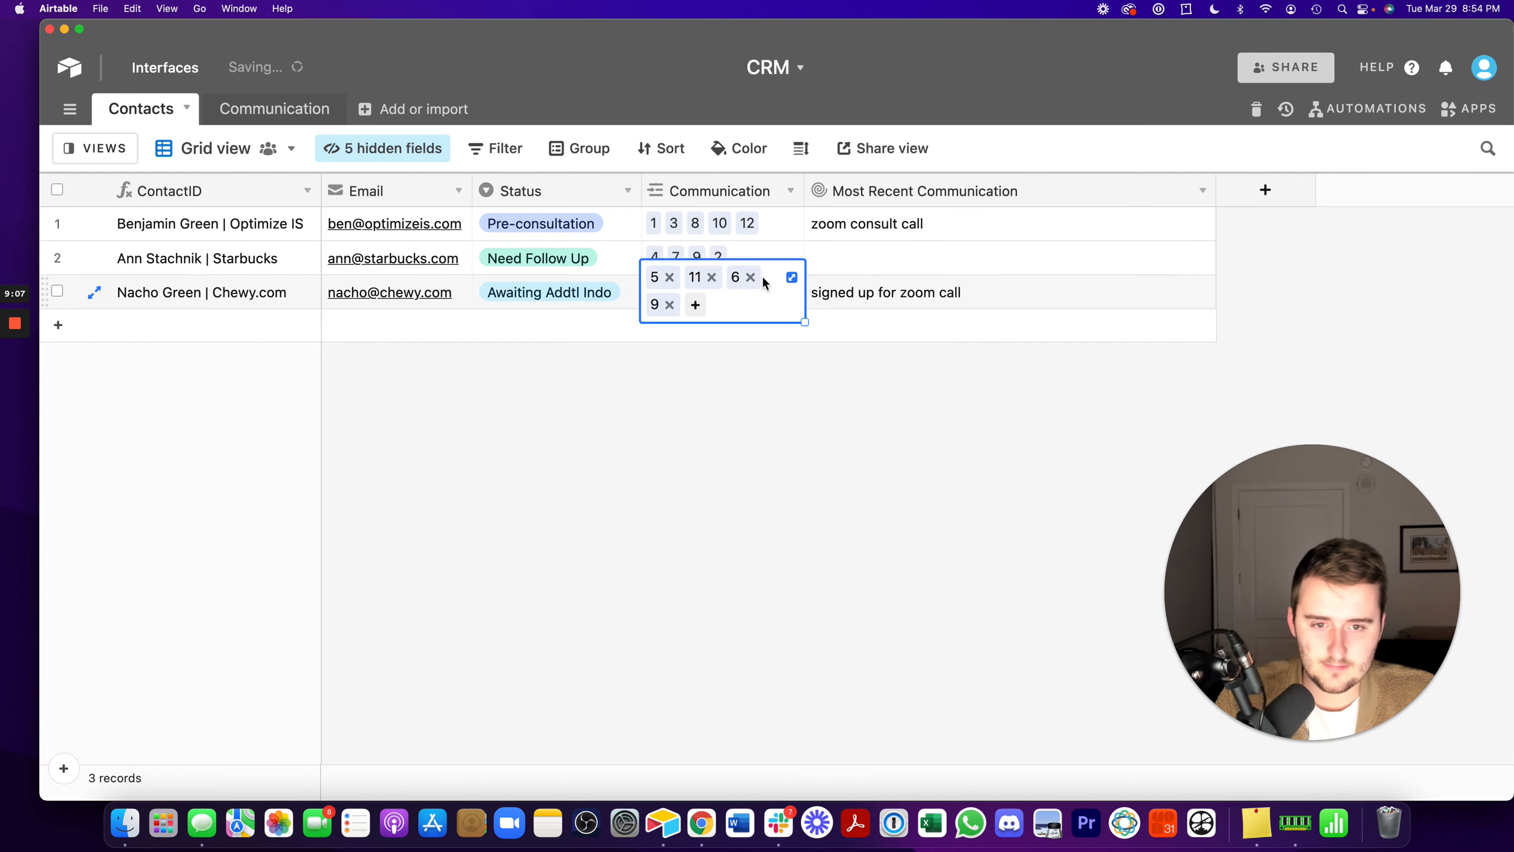
# - Remove Communication record 9 from the third contact's linked records
pyautogui.click(884, 258)
pyautogui.click(738, 292)
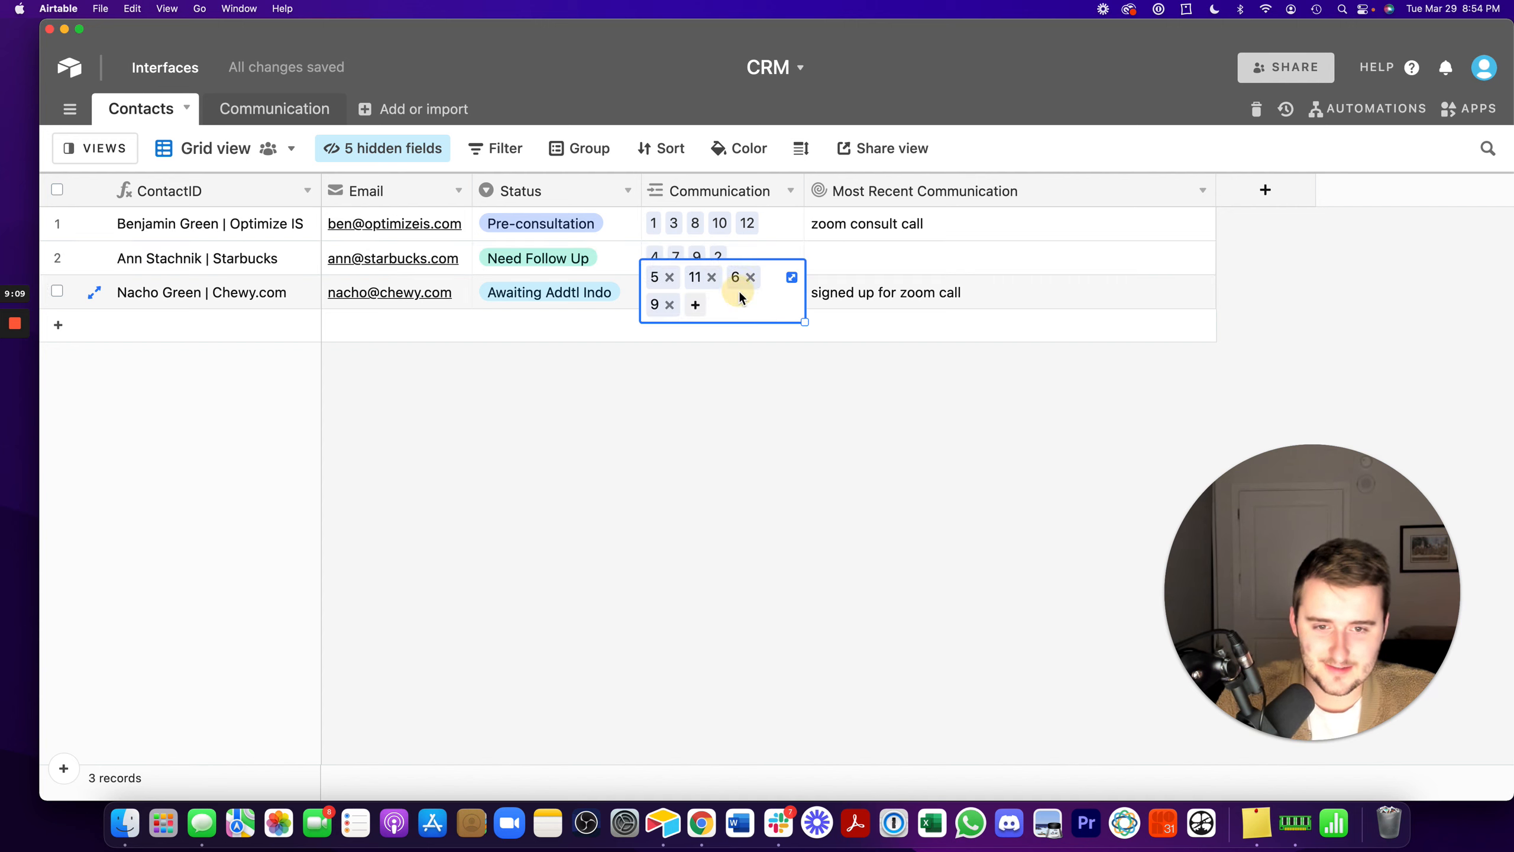
pyautogui.click(669, 304)
pyautogui.click(655, 380)
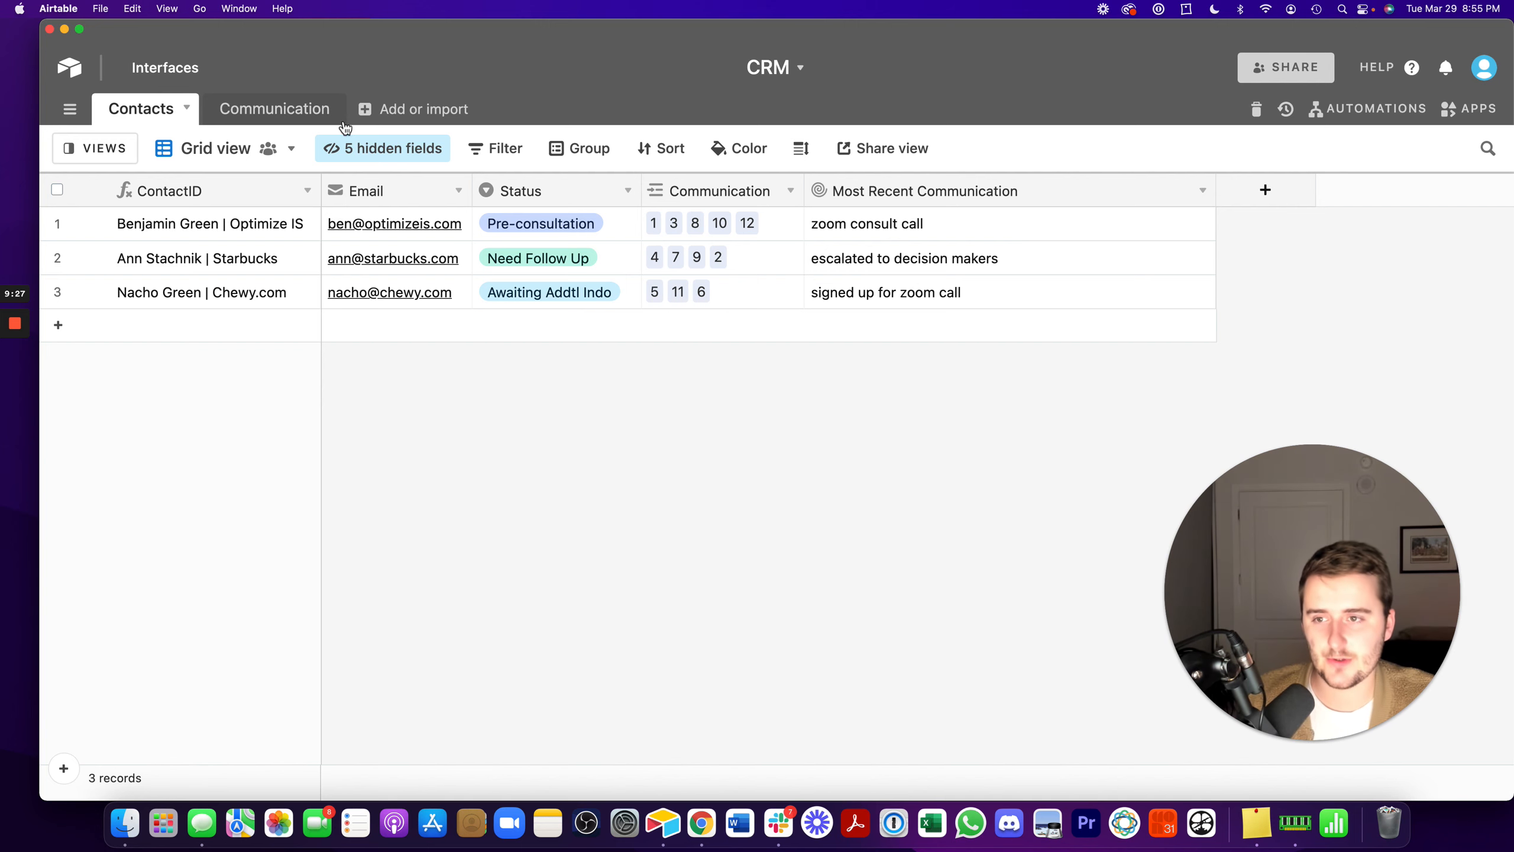
# - Unhide the Most Recent? field in the Communication table and review its formula without changing it
pyautogui.click(310, 106)
pyautogui.click(358, 148)
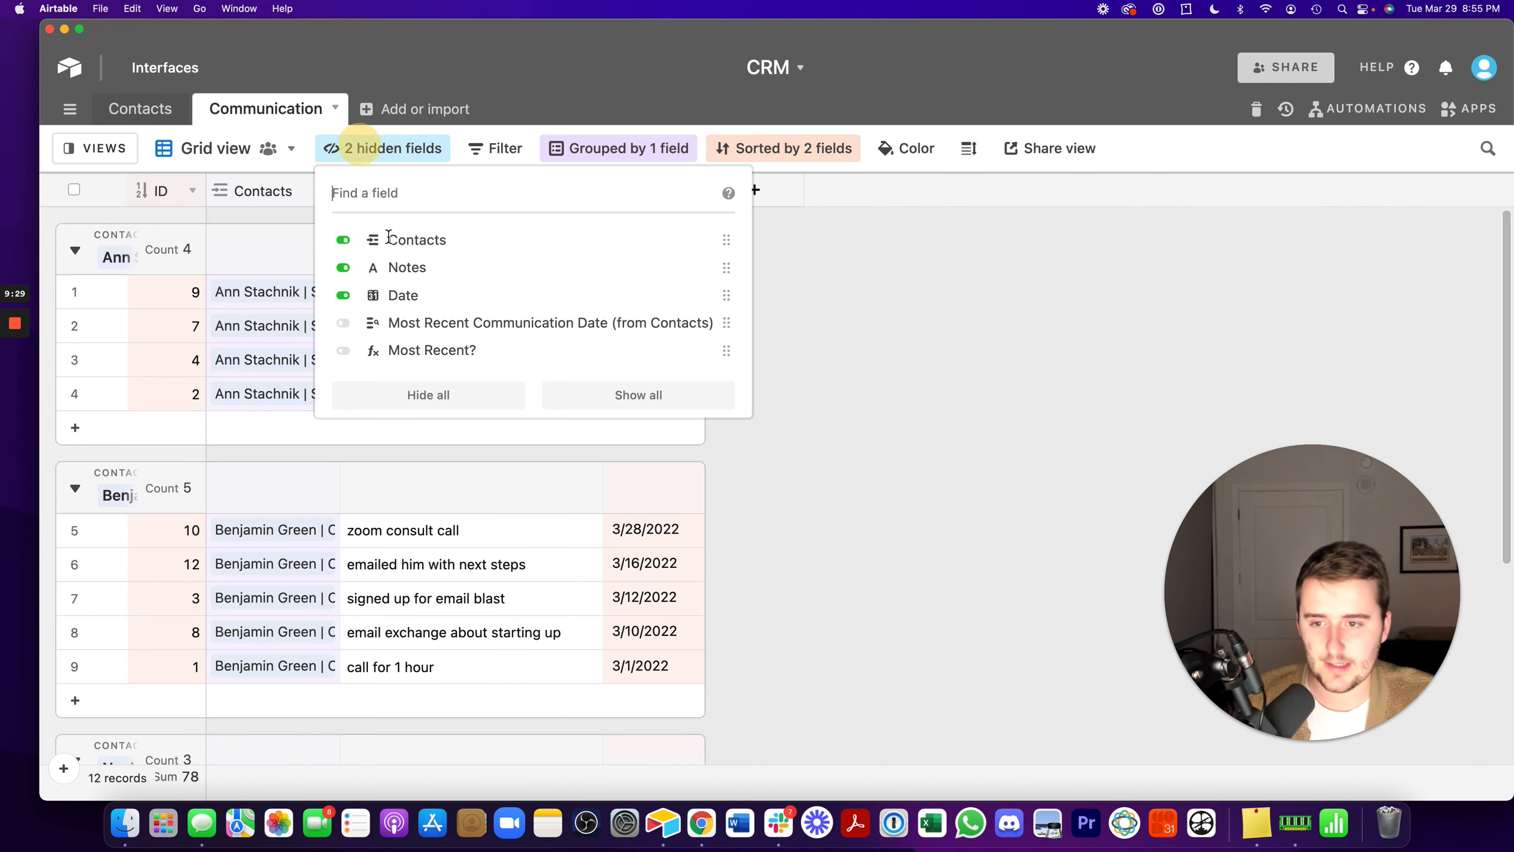
pyautogui.click(418, 349)
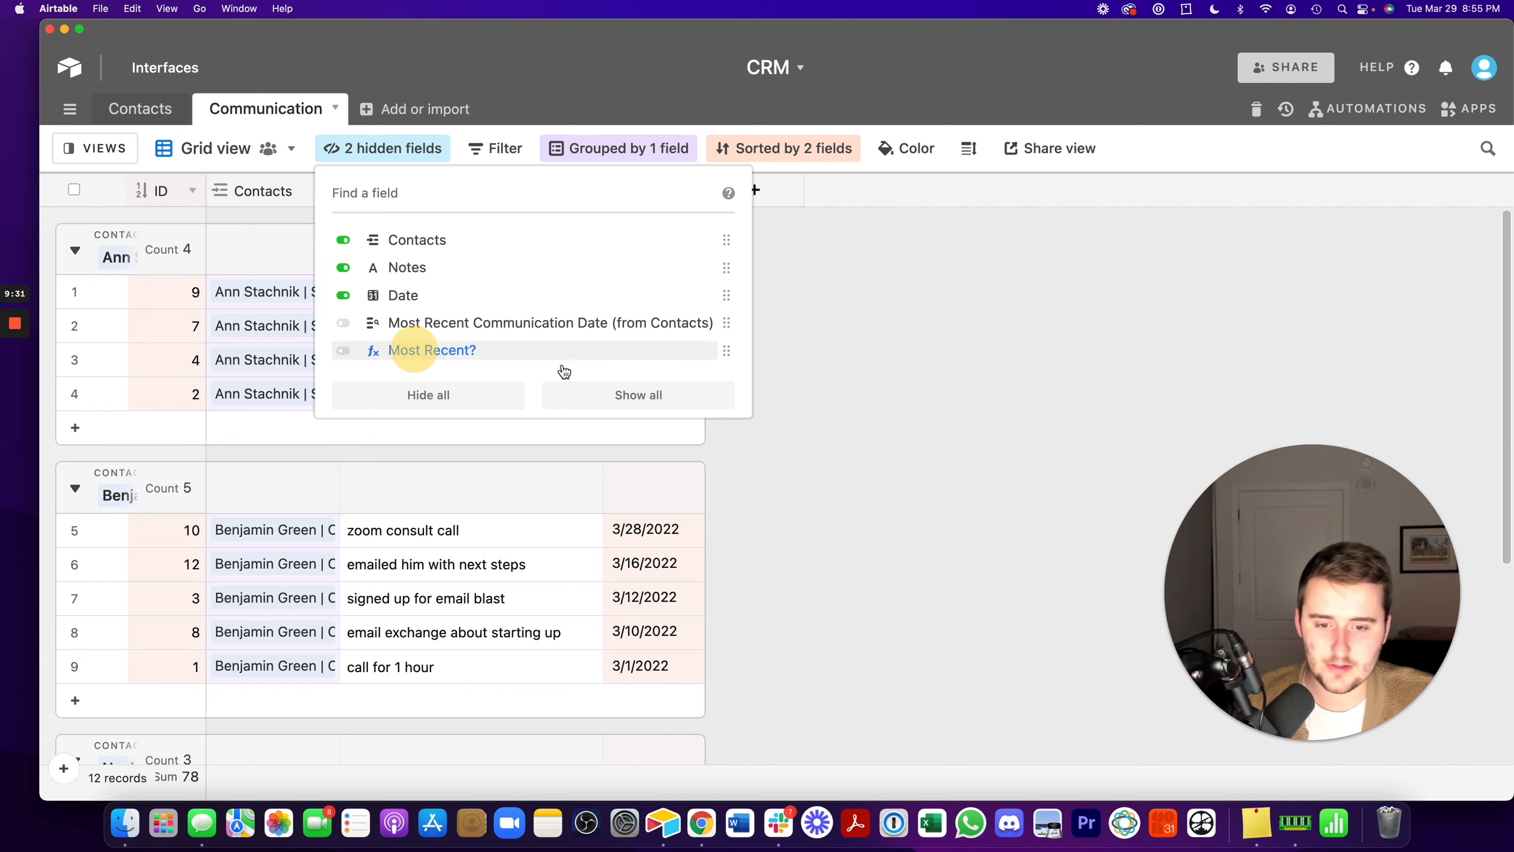
pyautogui.click(951, 345)
pyautogui.doubleClick(778, 203)
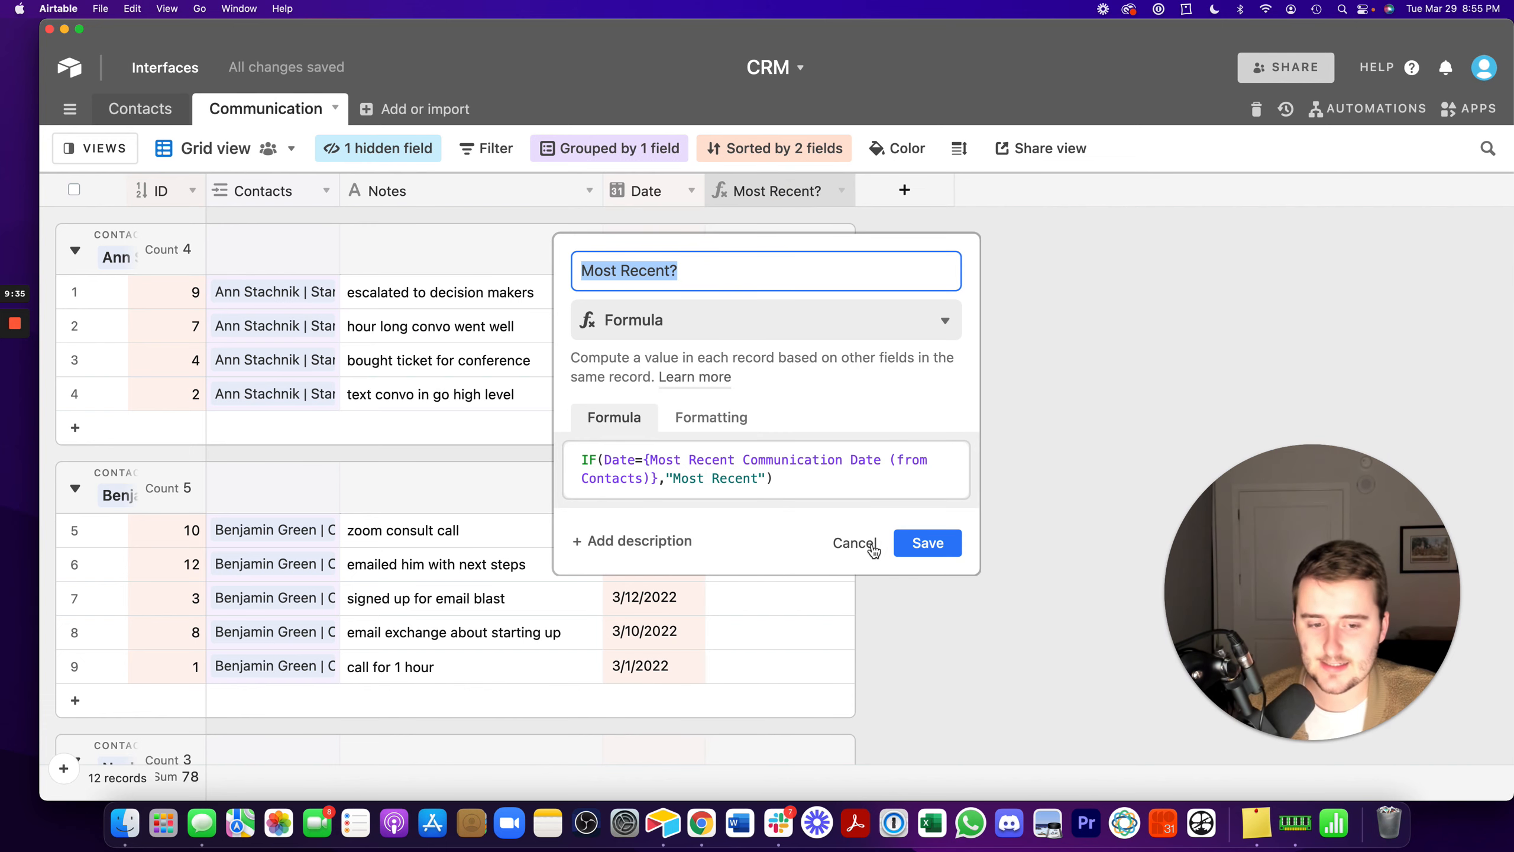
pyautogui.click(855, 543)
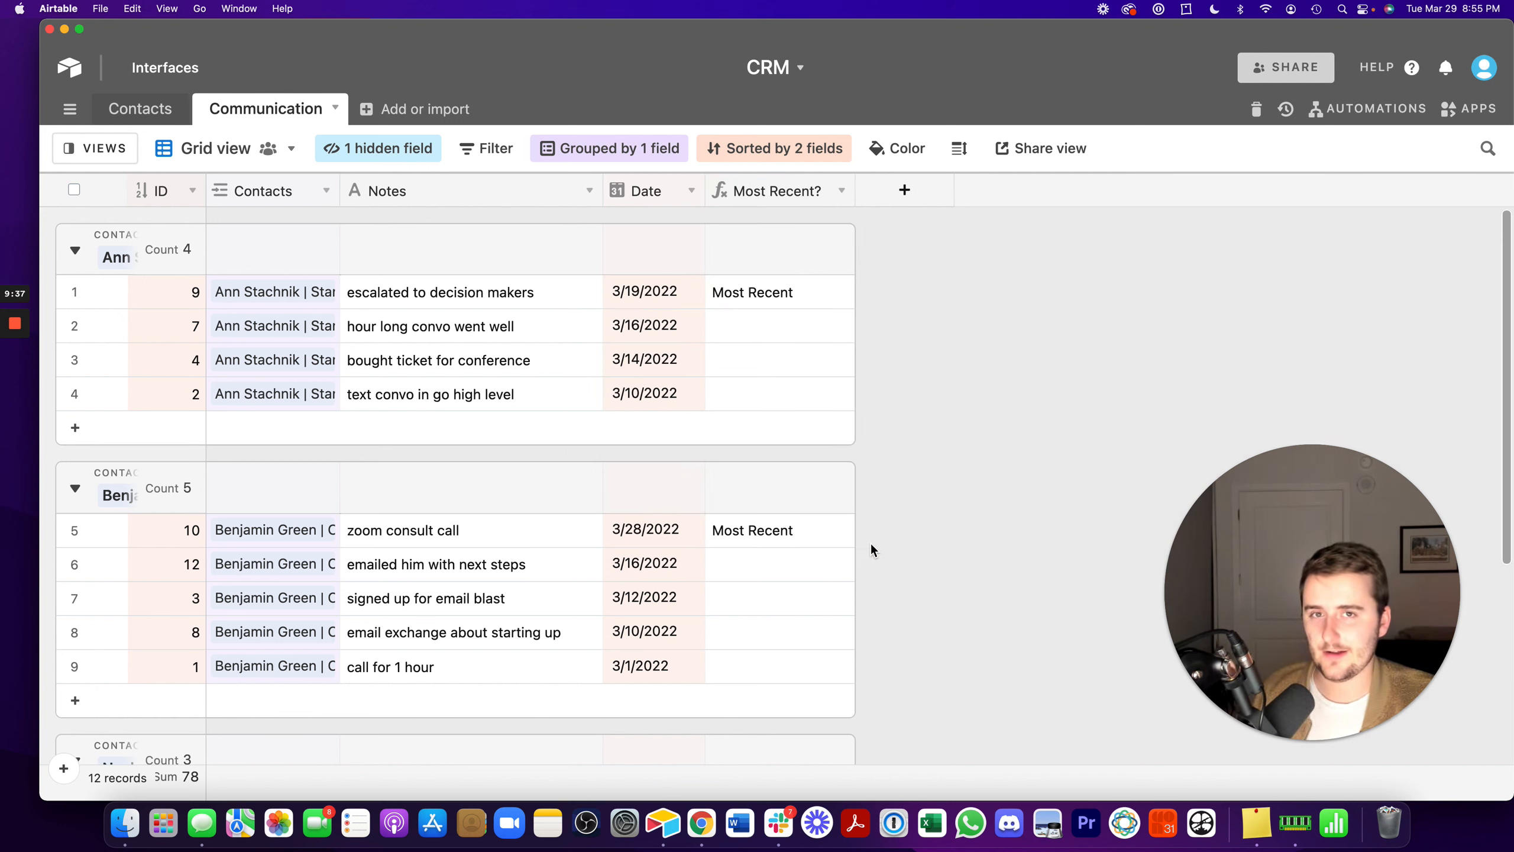